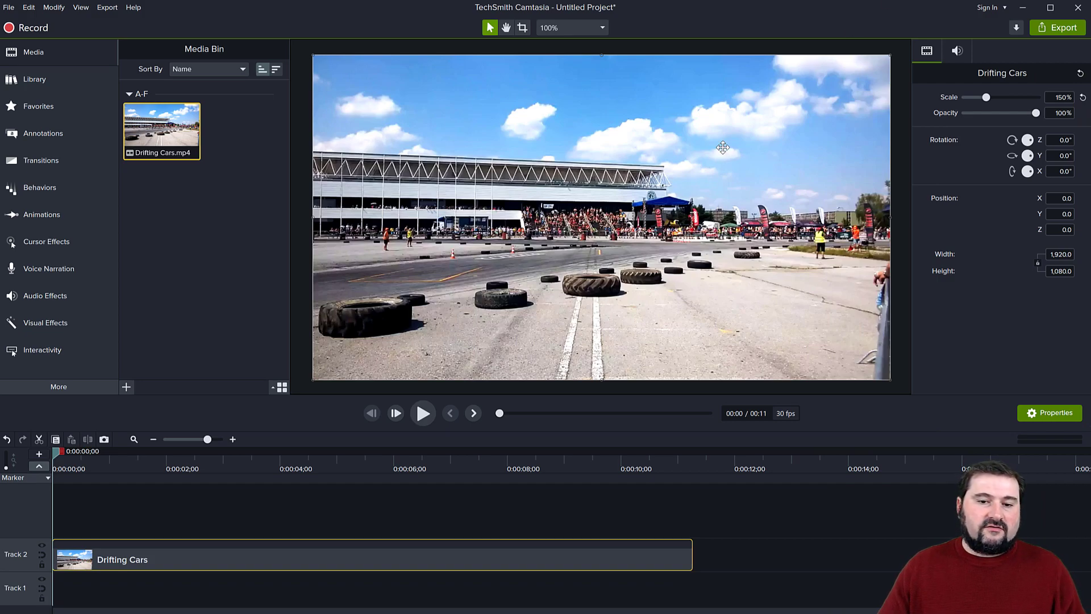
{"action": "left_click", "coordinate": [423, 415]}
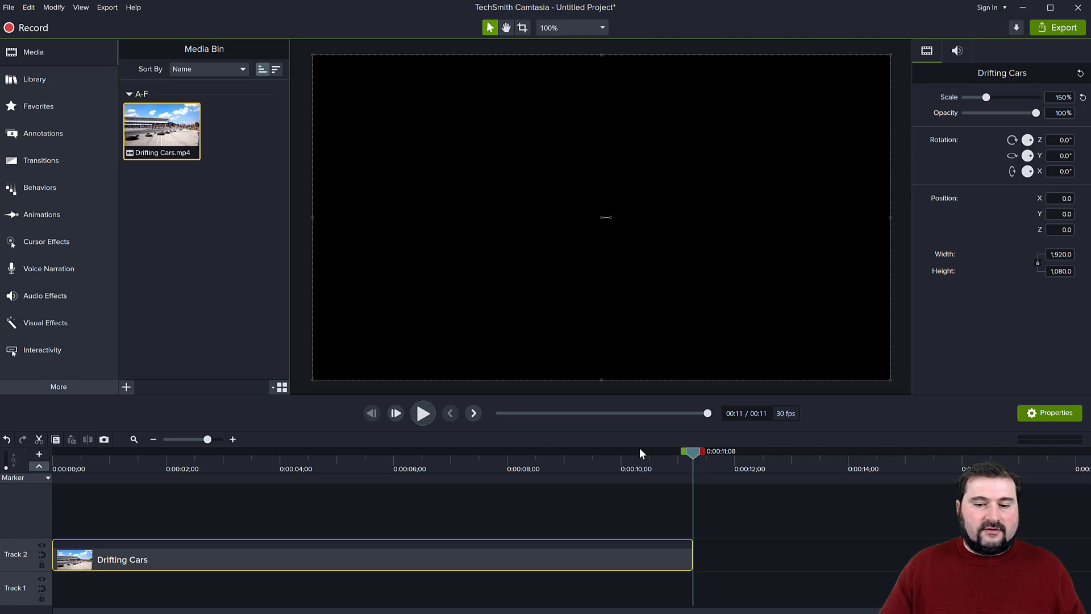
{"action": "left_click_drag", "start_coordinate": [689, 452], "coordinate": [62, 459]}
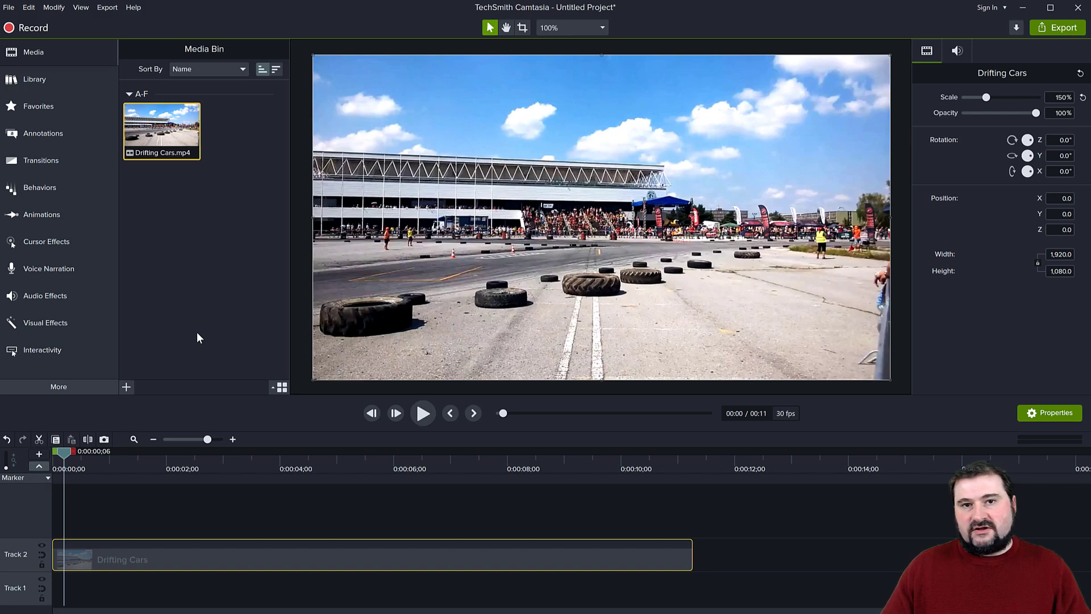
{"action": "left_click_drag", "start_coordinate": [60, 450], "coordinate": [137, 459]}
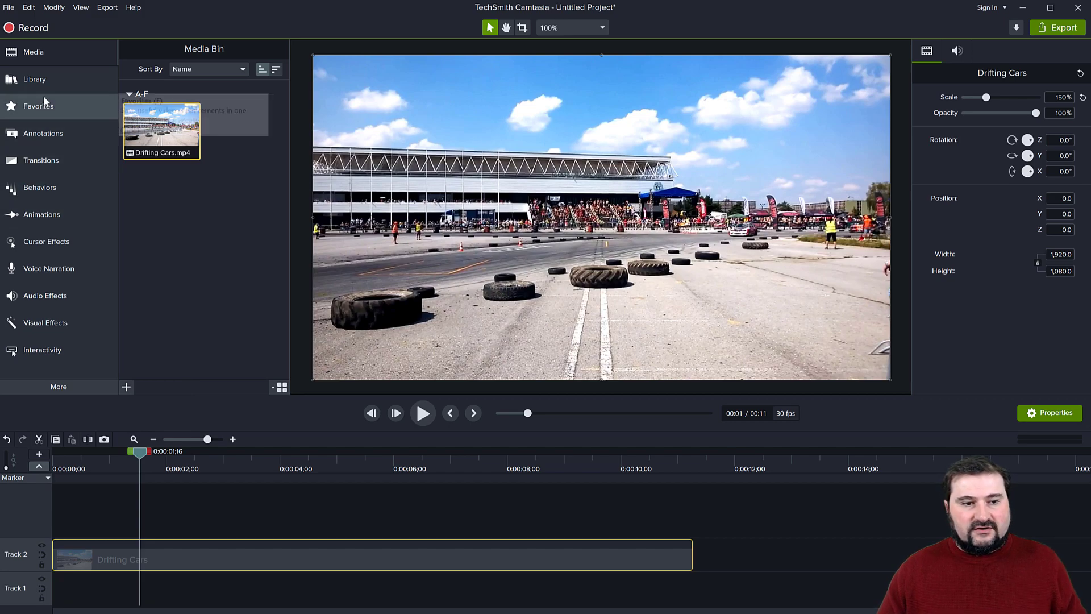
Step: Place the red ABC speech-bubble callout on the video and add a Custom animation to its clip
{"action": "left_click", "coordinate": [41, 134]}
{"action": "left_click_drag", "start_coordinate": [182, 158], "coordinate": [448, 212]}
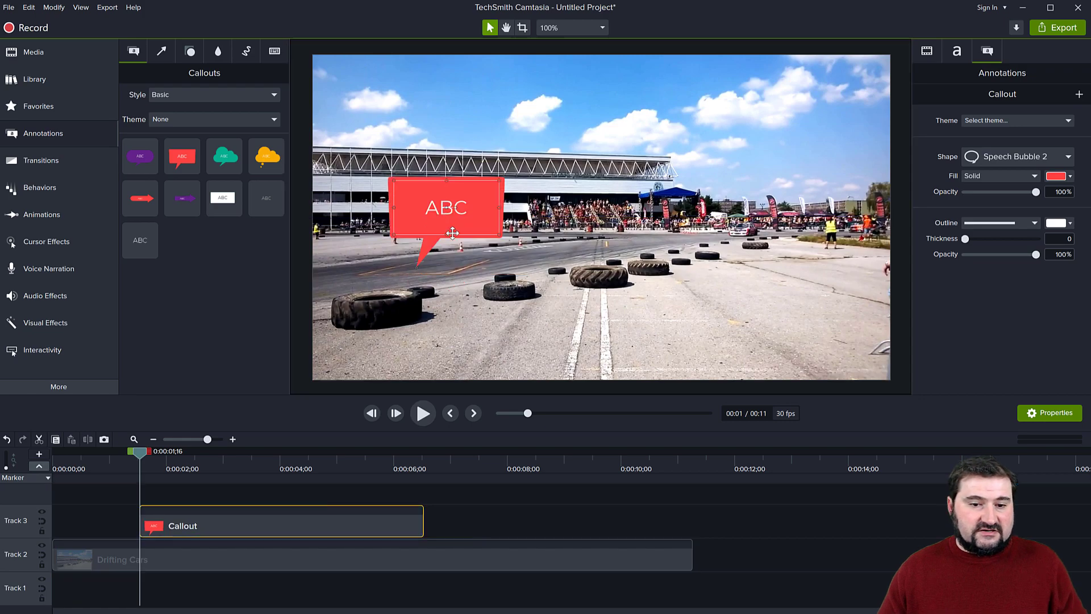
{"action": "left_click", "coordinate": [43, 209]}
{"action": "left_click", "coordinate": [247, 49]}
{"action": "left_click_drag", "start_coordinate": [163, 91], "coordinate": [410, 523]}
Step: Hide the Drifting Cars track, move the callout to the frame's right side, and preview the animation
{"action": "left_click", "coordinate": [41, 545]}
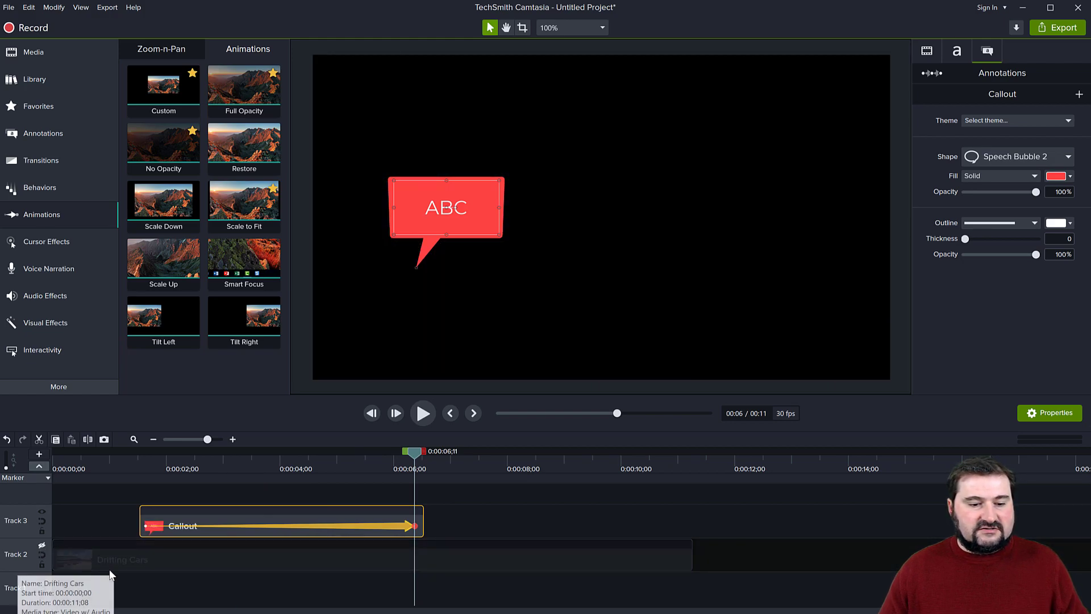
{"action": "left_click_drag", "start_coordinate": [455, 199], "coordinate": [772, 207]}
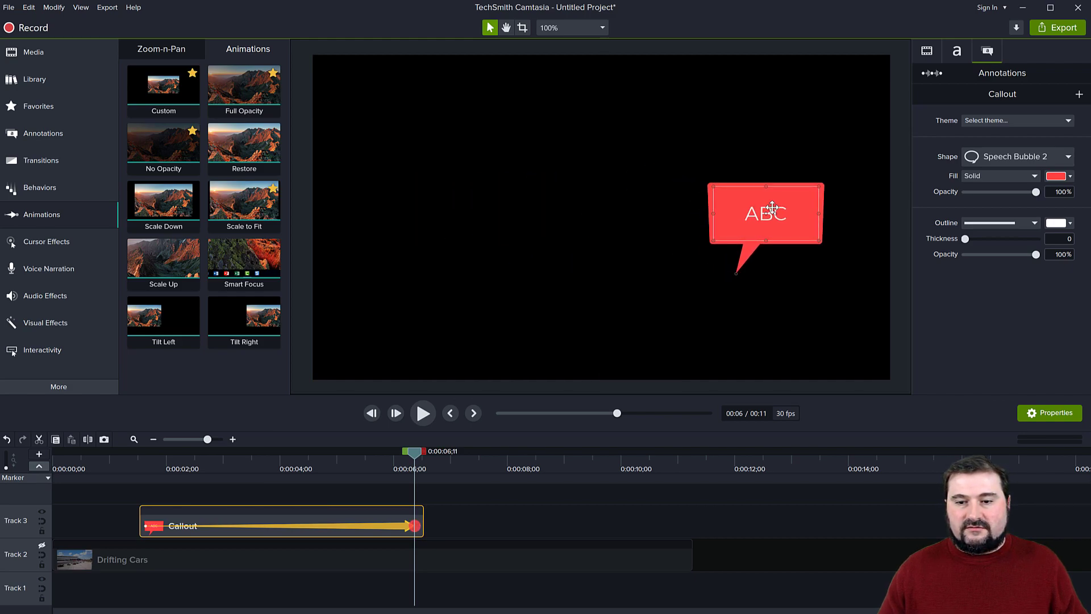
{"action": "left_click", "coordinate": [145, 460]}
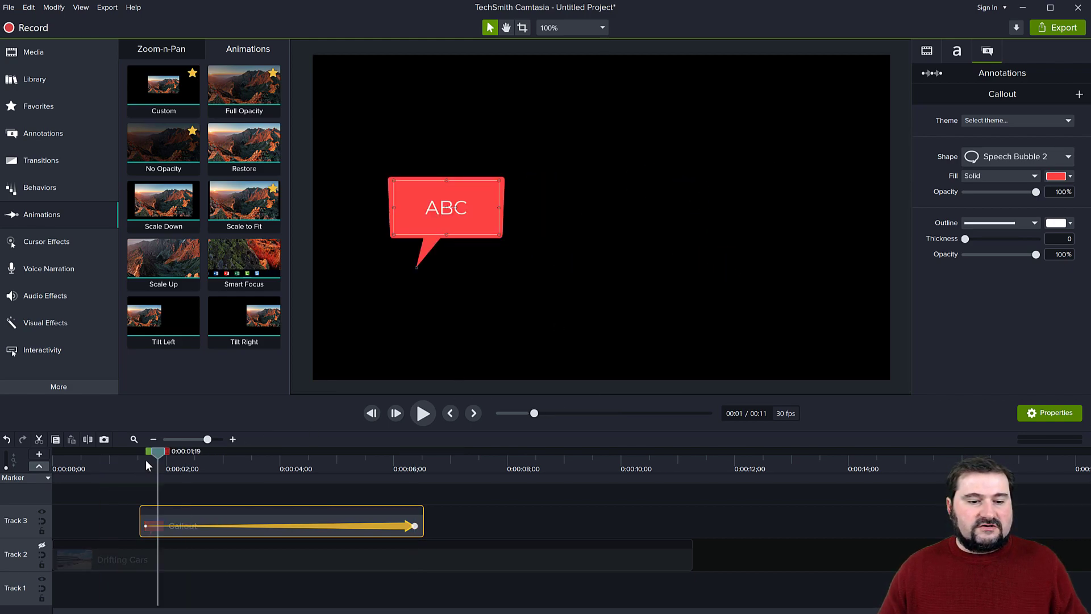
{"action": "left_click", "coordinate": [422, 413]}
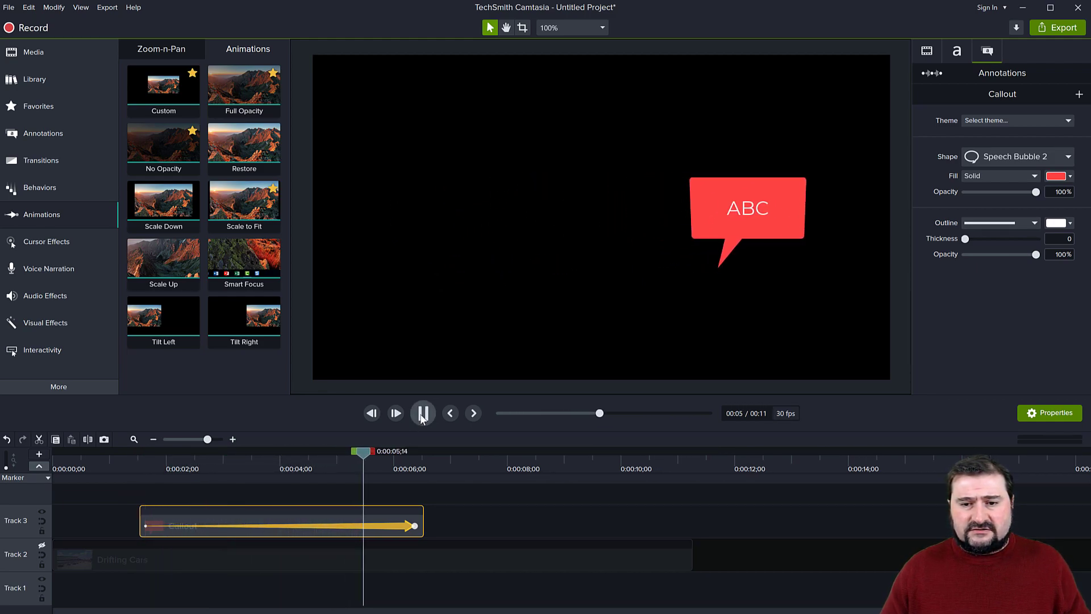
{"action": "left_click", "coordinate": [422, 413]}
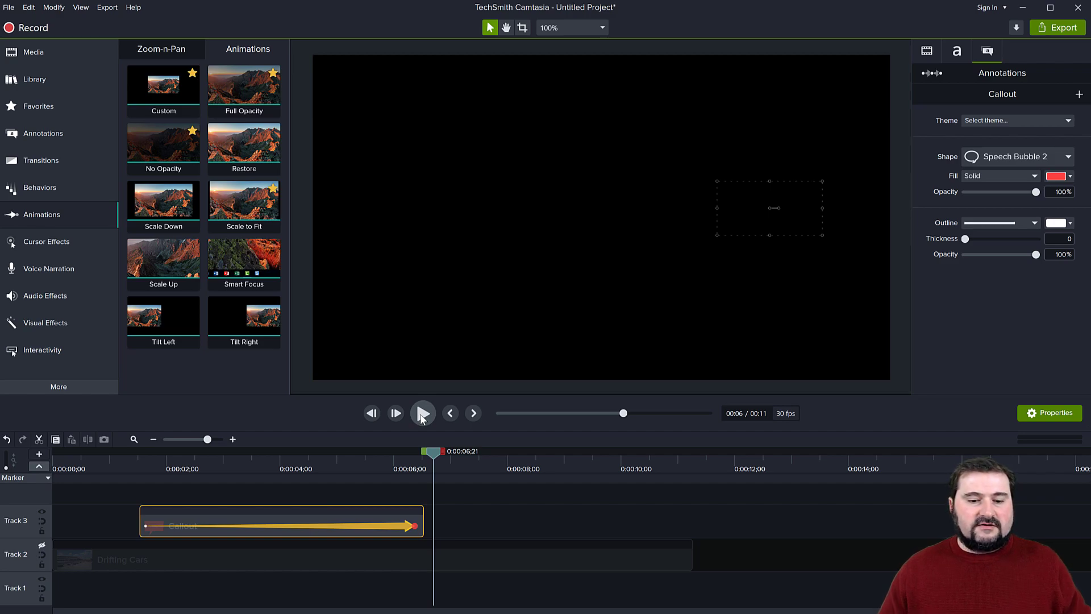
Step: Switch the callout animation's easing to Linear and open the Edit menu
{"action": "right_click", "coordinate": [390, 528]}
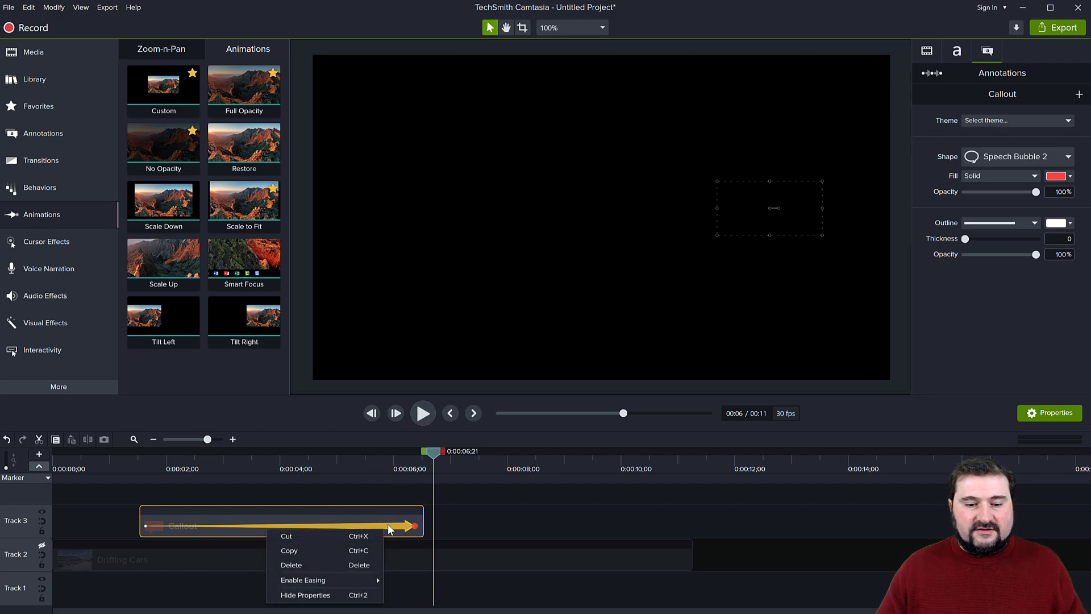
{"action": "mouse_move", "coordinate": [341, 578]}
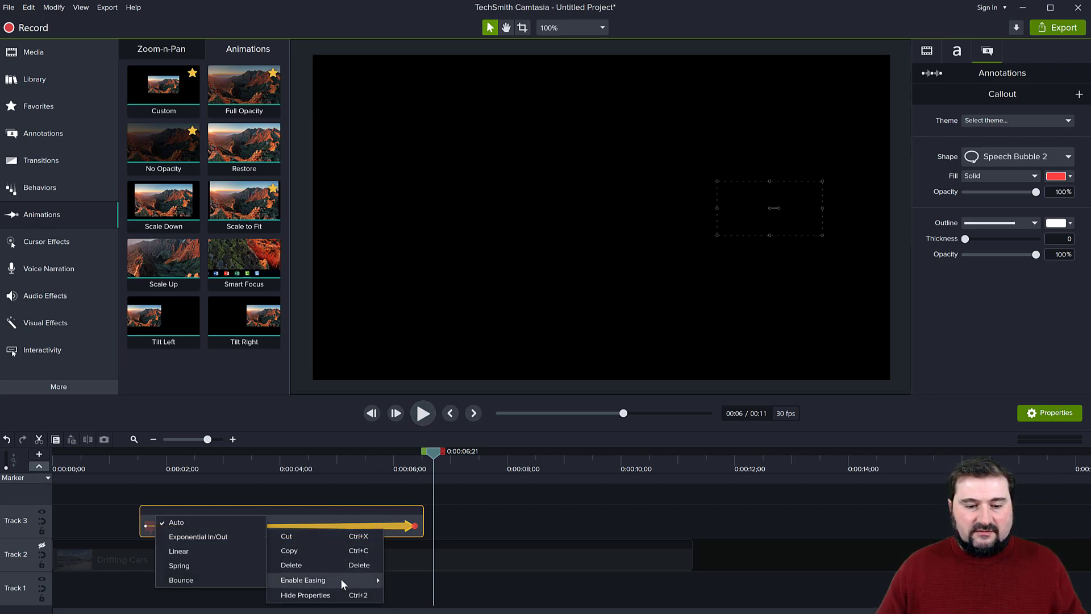
{"action": "left_click", "coordinate": [210, 553]}
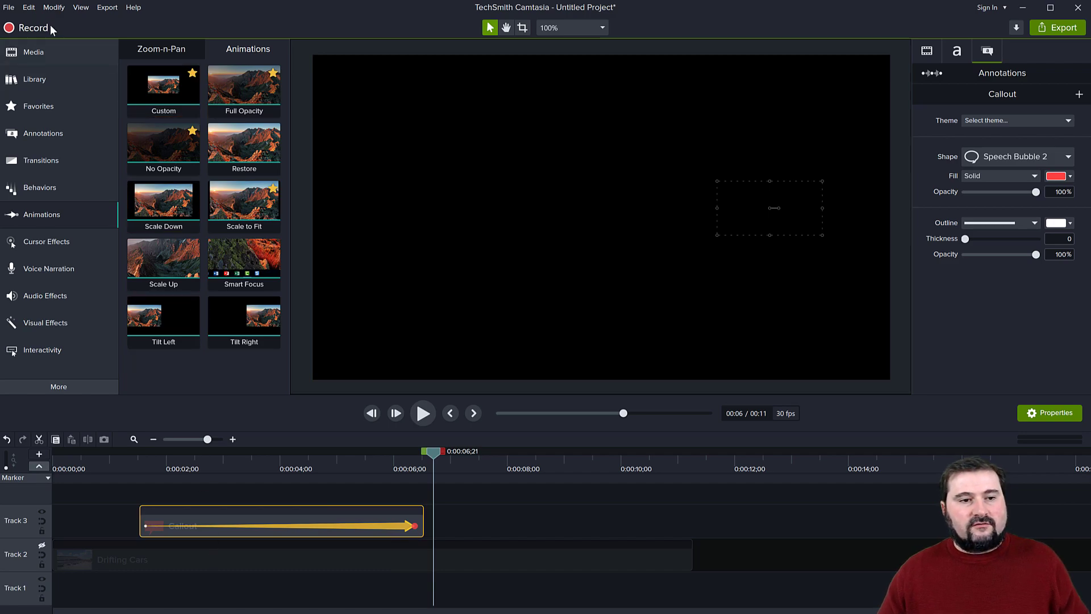
{"action": "left_click", "coordinate": [26, 8]}
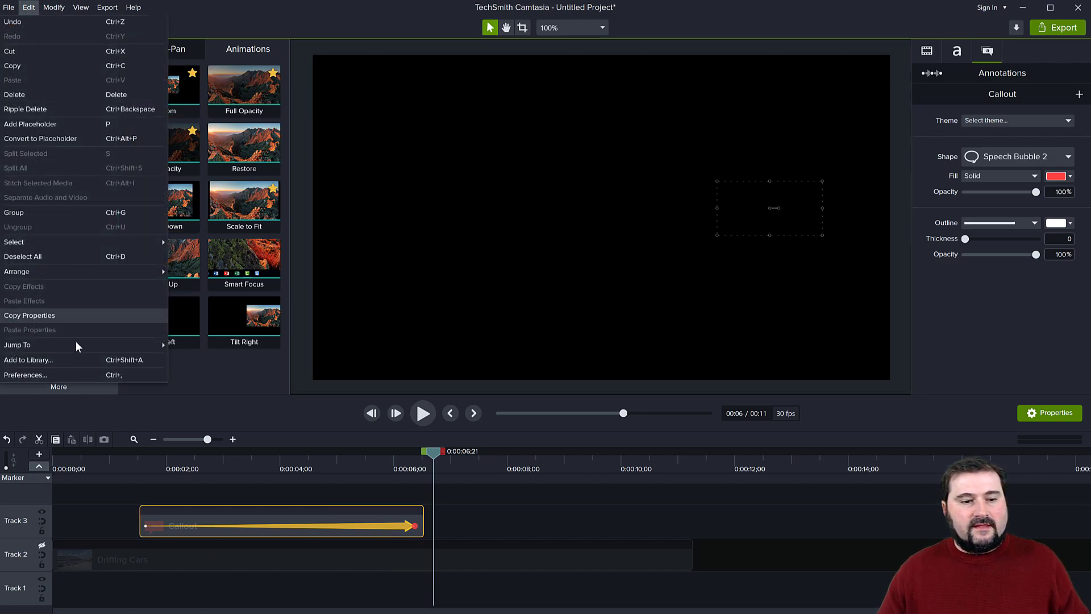
Step: Set Linear as the default easing type in Preferences
{"action": "left_click", "coordinate": [73, 374]}
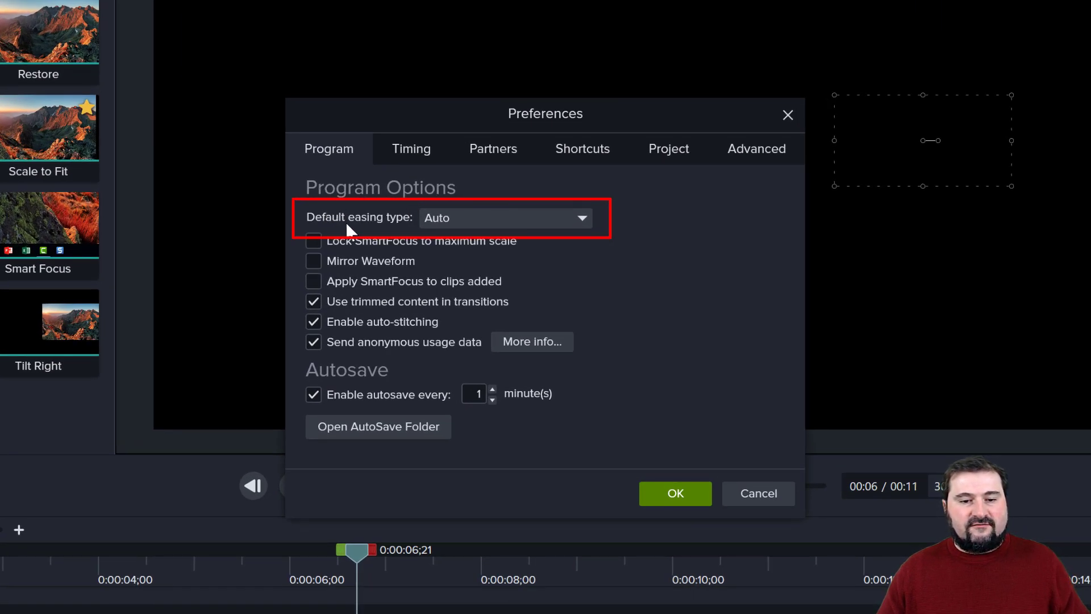
{"action": "left_click", "coordinate": [440, 221]}
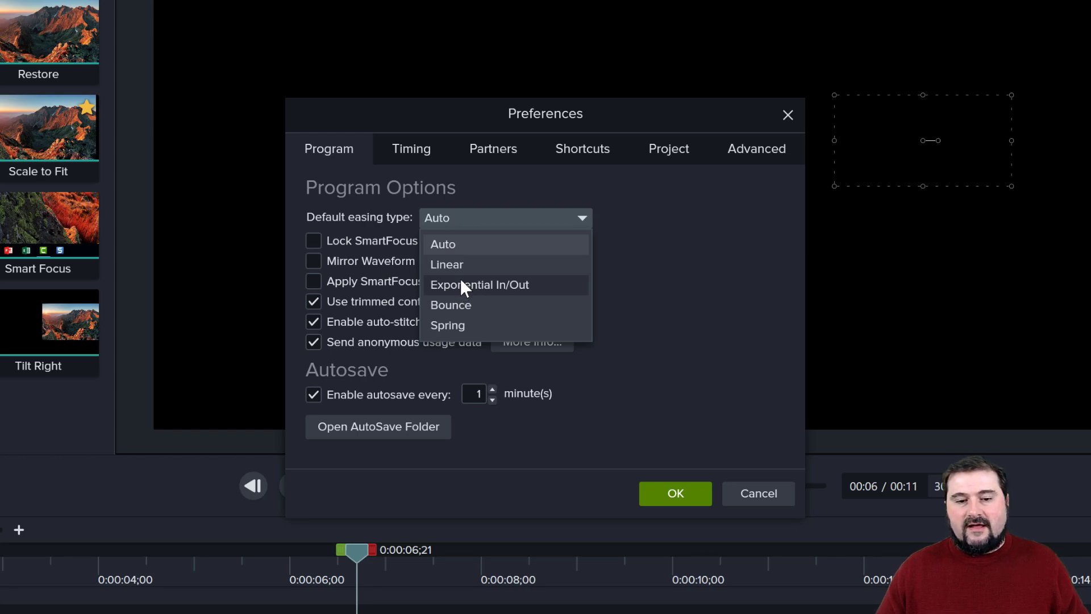
{"action": "left_click", "coordinate": [439, 267]}
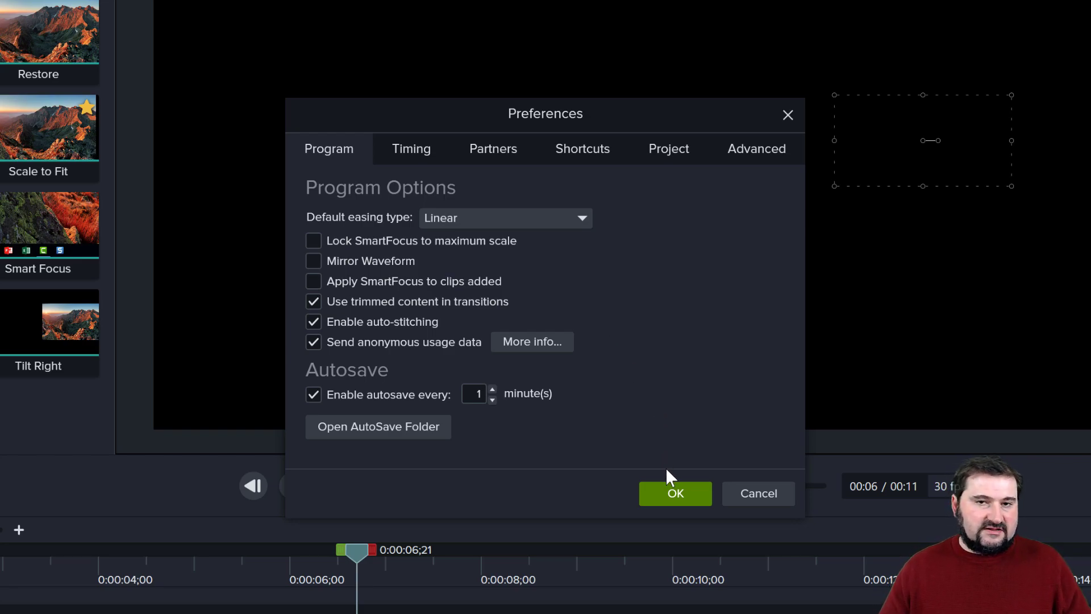
{"action": "left_click", "coordinate": [691, 494]}
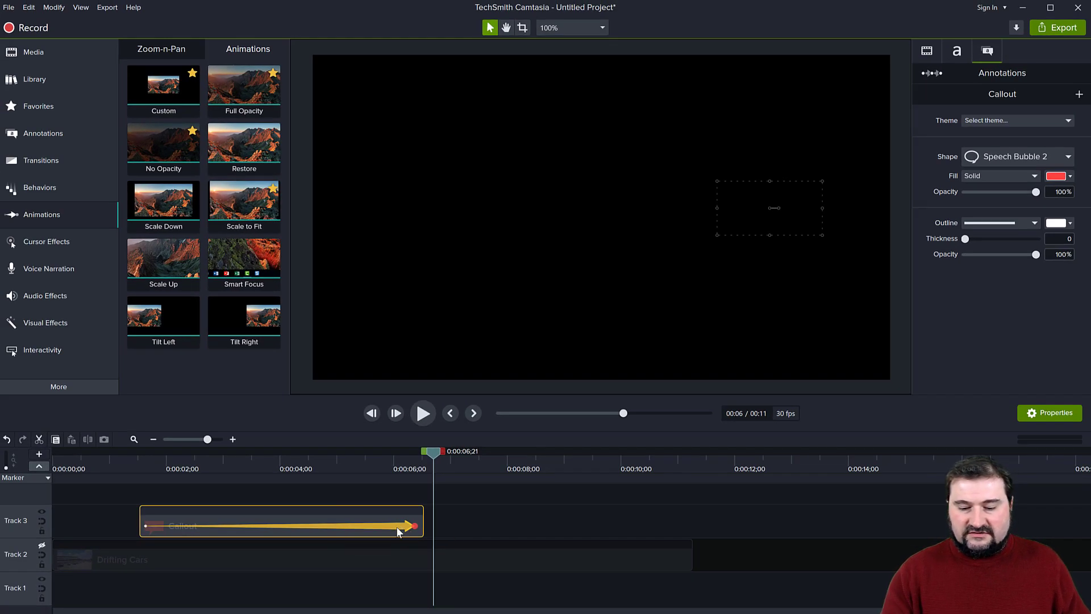
Step: Replace the callout's animation with a fresh Custom one ending with the callout at the right side
{"action": "key", "text": "Delete"}
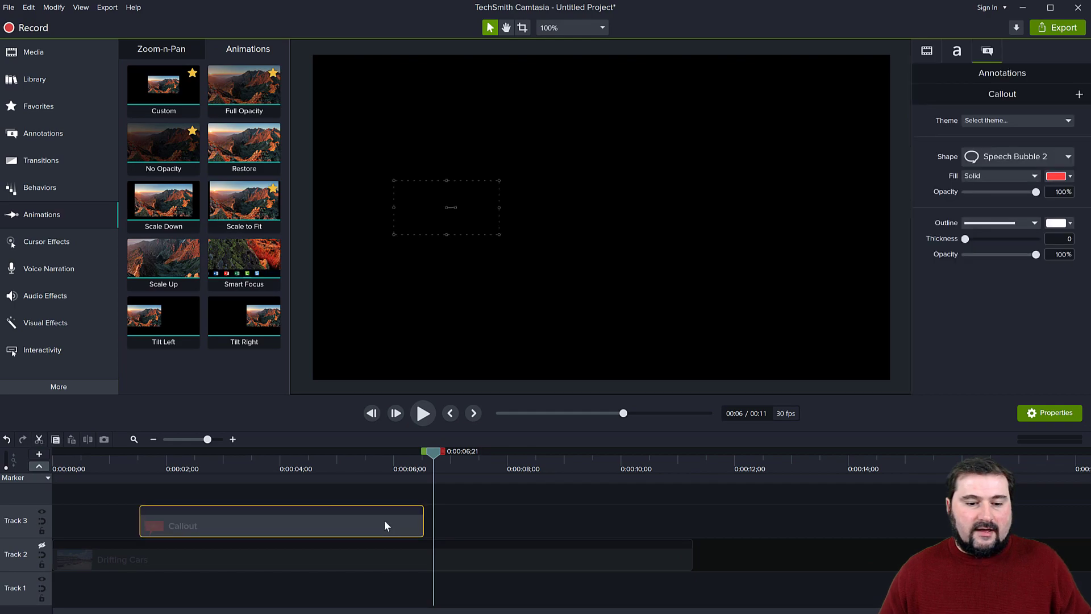
{"action": "left_click_drag", "start_coordinate": [170, 128], "coordinate": [410, 526]}
{"action": "left_click_drag", "start_coordinate": [443, 215], "coordinate": [747, 219]}
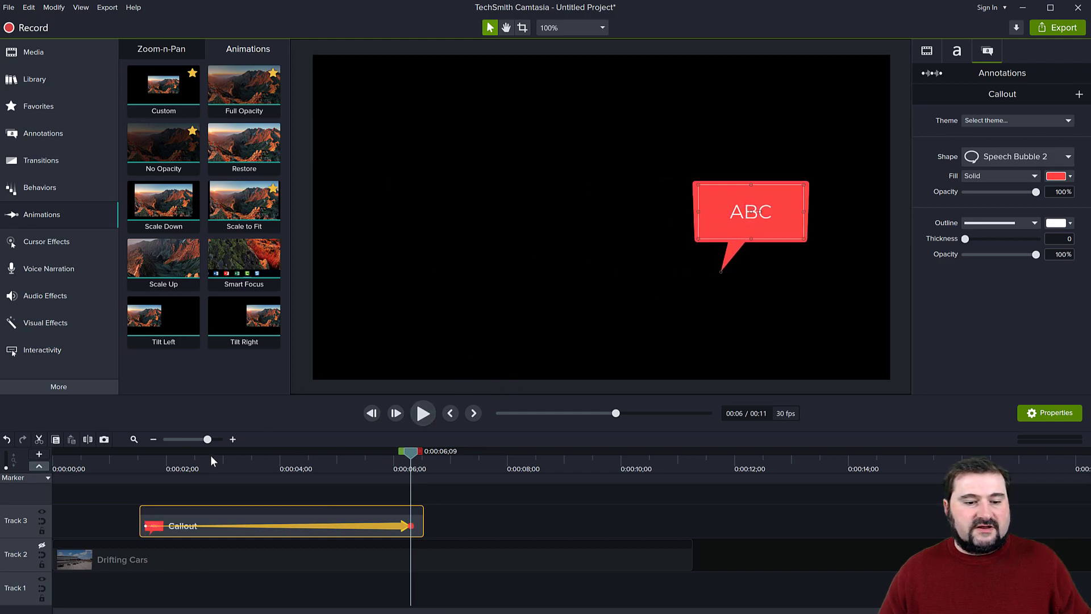
Step: Preview the linear animation from the start, deselect the clip, and unhide the Drifting Cars track
{"action": "left_click", "coordinate": [142, 465]}
{"action": "left_click", "coordinate": [423, 413]}
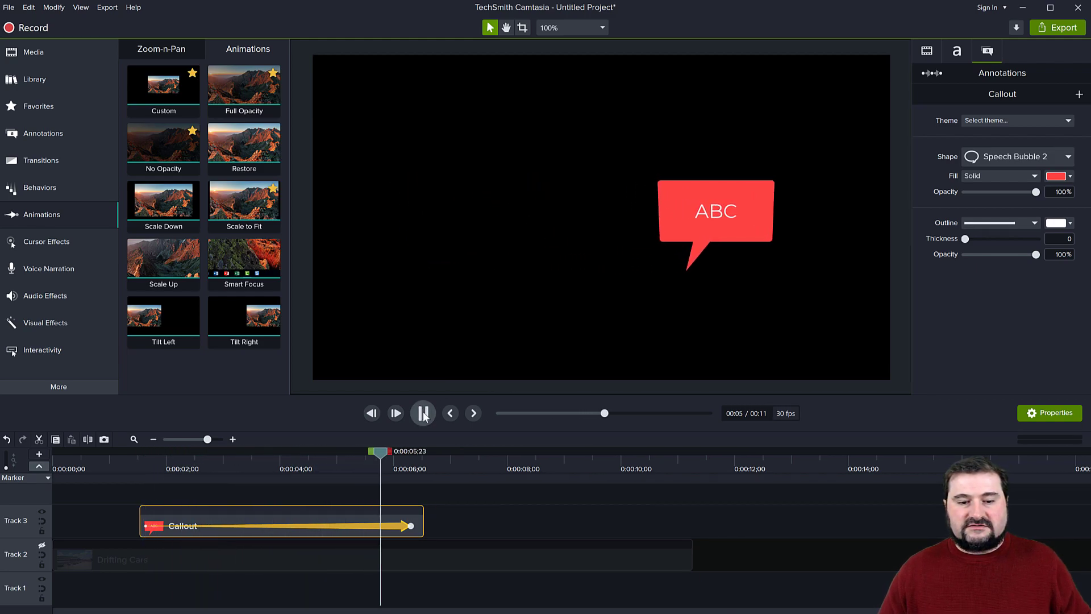
{"action": "left_click", "coordinate": [423, 413]}
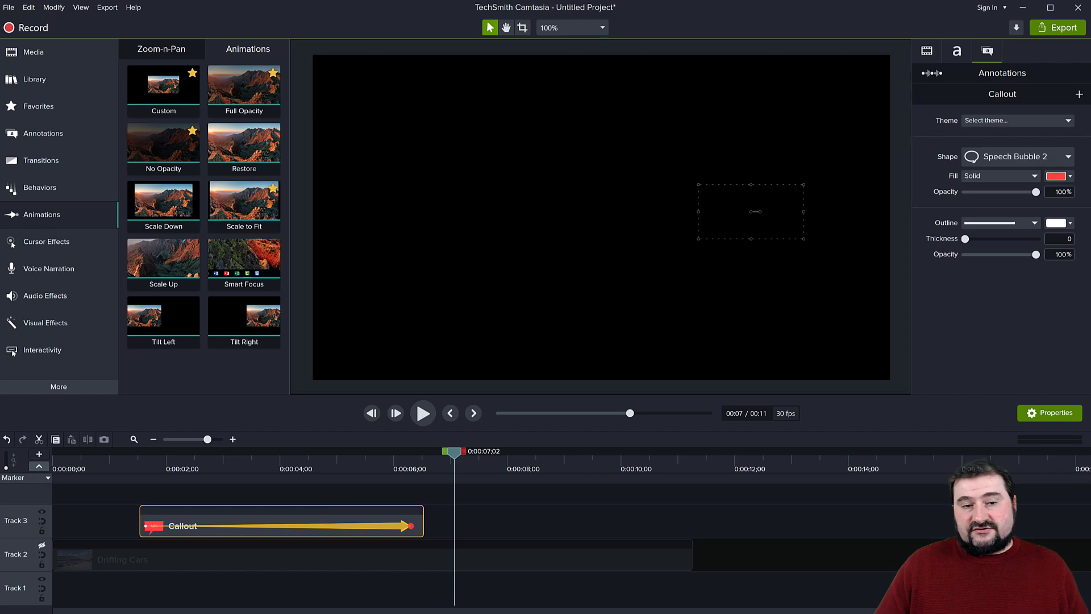
{"action": "left_click", "coordinate": [403, 527]}
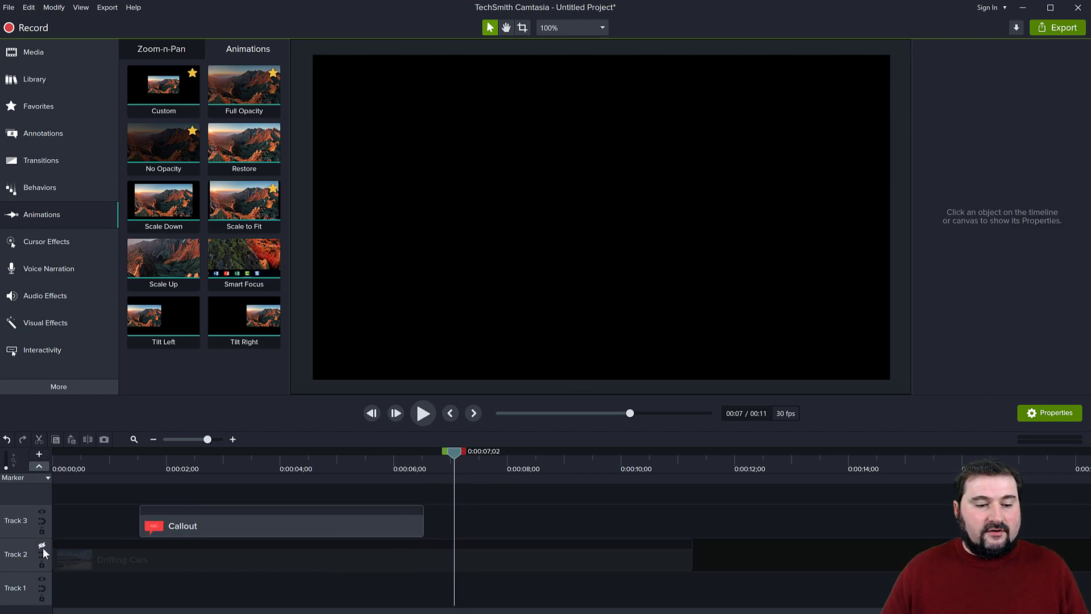
{"action": "left_click", "coordinate": [43, 547]}
Step: At 0:00:06;19, change the callout text to 'DRIVER 1' and move it above the orange car
{"action": "left_click_drag", "start_coordinate": [448, 453], "coordinate": [259, 459]}
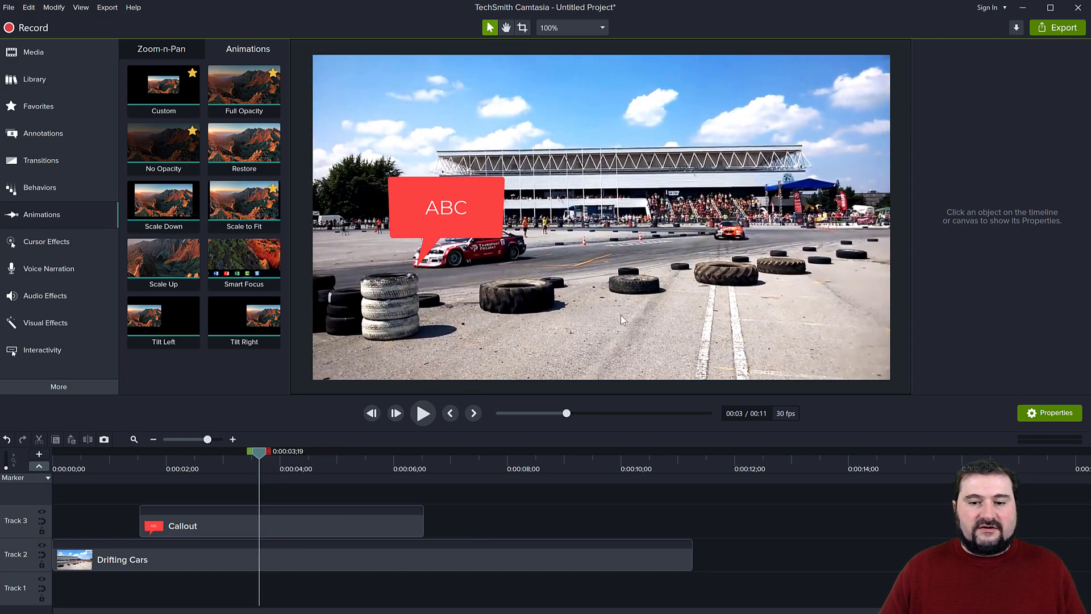
{"action": "double_click", "coordinate": [448, 209]}
{"action": "type", "text": "DRIVER 1"}
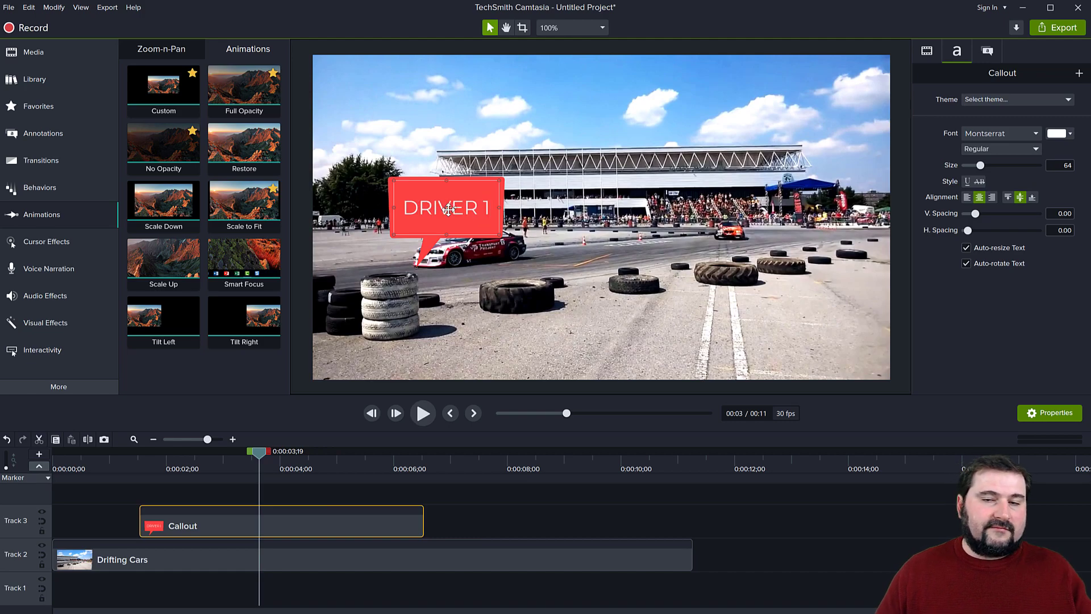
{"action": "left_click", "coordinate": [453, 516]}
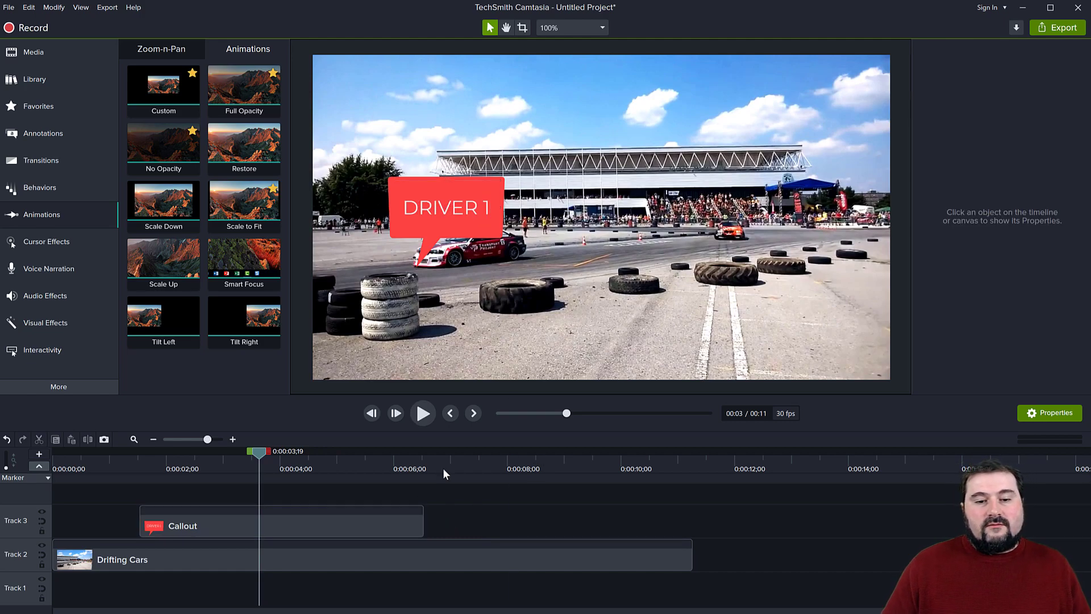
{"action": "left_click_drag", "start_coordinate": [439, 223], "coordinate": [742, 148]}
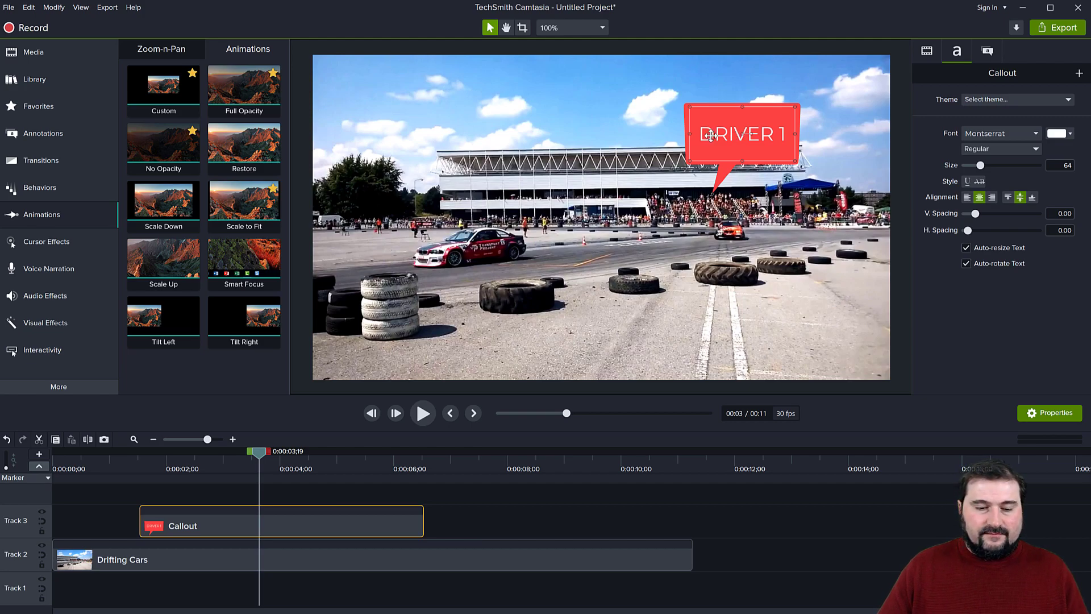
{"action": "left_click_drag", "start_coordinate": [260, 453], "coordinate": [141, 458]}
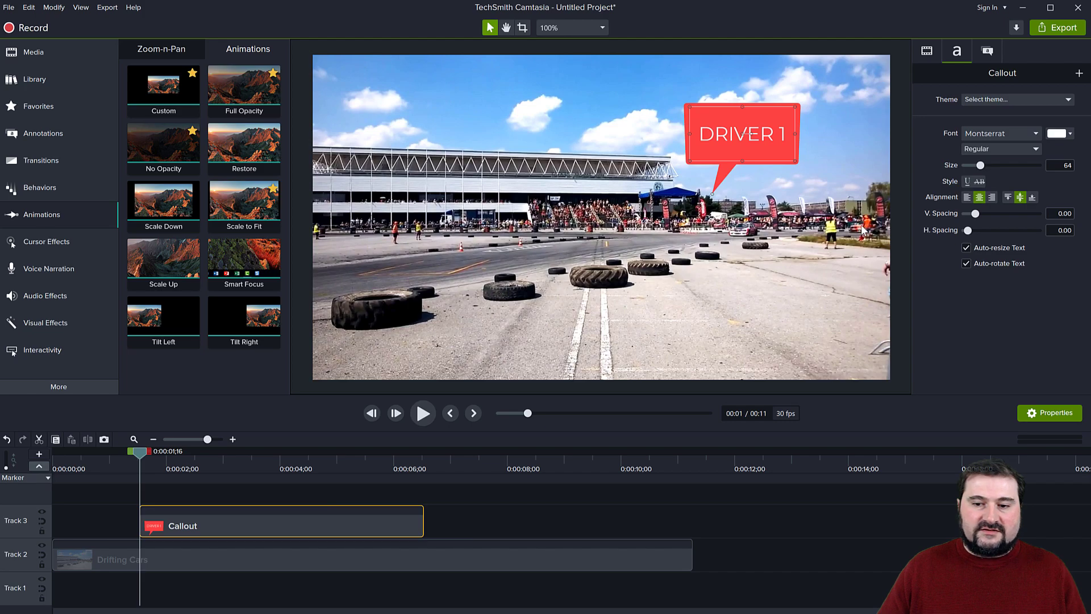
{"action": "left_click_drag", "start_coordinate": [134, 453], "coordinate": [687, 511]}
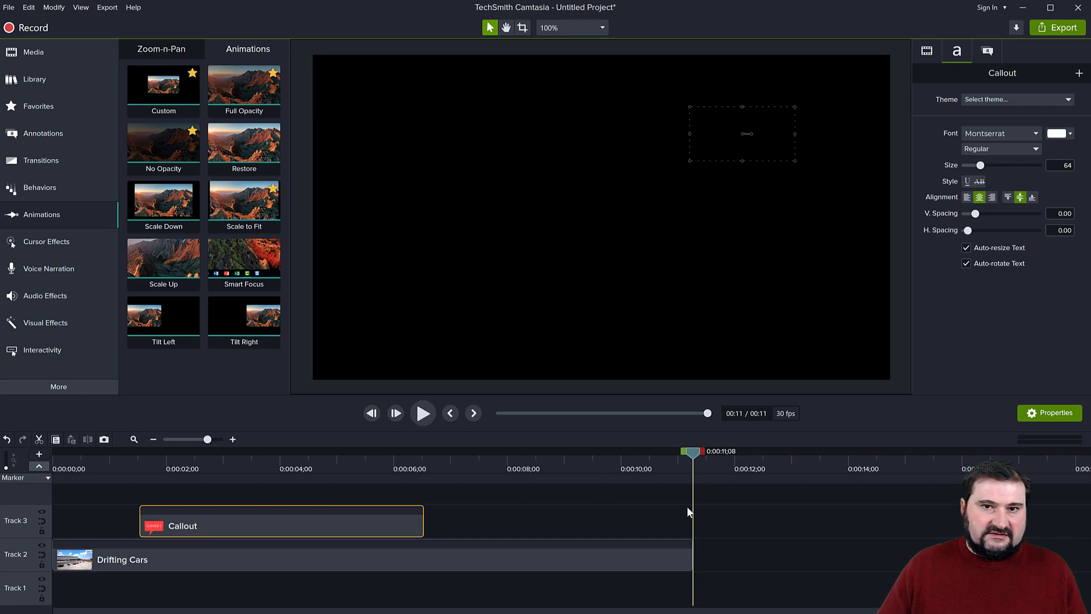
Step: Extend the DRIVER 1 callout clip to the video's last frame and apply a Custom animation to it
{"action": "left_click", "coordinate": [677, 512]}
{"action": "left_click_drag", "start_coordinate": [676, 510], "coordinate": [692, 507]}
{"action": "left_click", "coordinate": [371, 414]}
{"action": "left_click", "coordinate": [371, 414]}
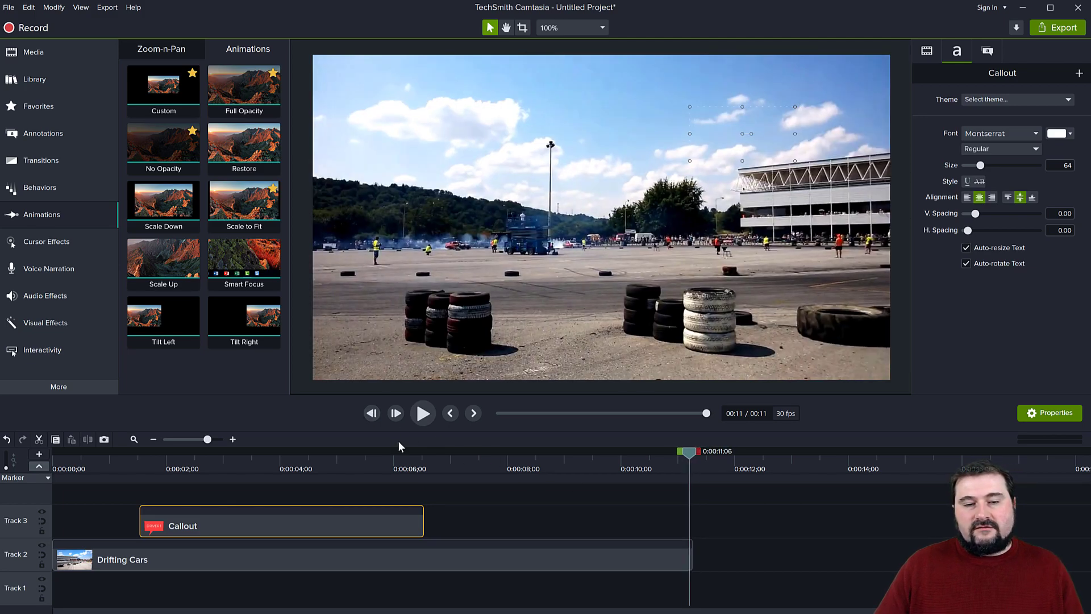
{"action": "left_click_drag", "start_coordinate": [423, 521], "coordinate": [687, 531]}
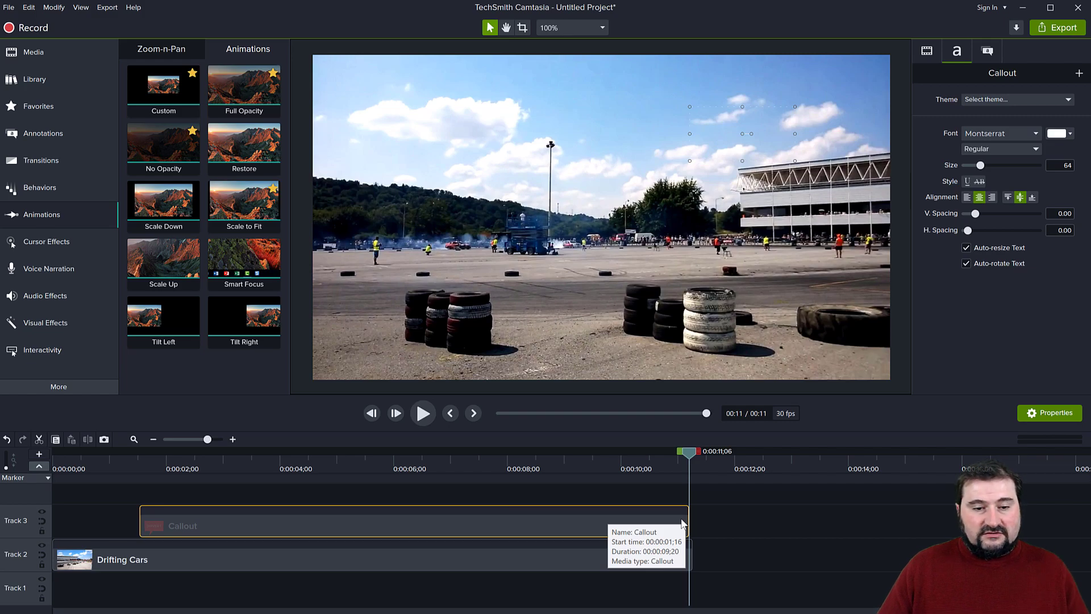
{"action": "left_click_drag", "start_coordinate": [165, 86], "coordinate": [688, 528]}
{"action": "left_click", "coordinate": [206, 534]}
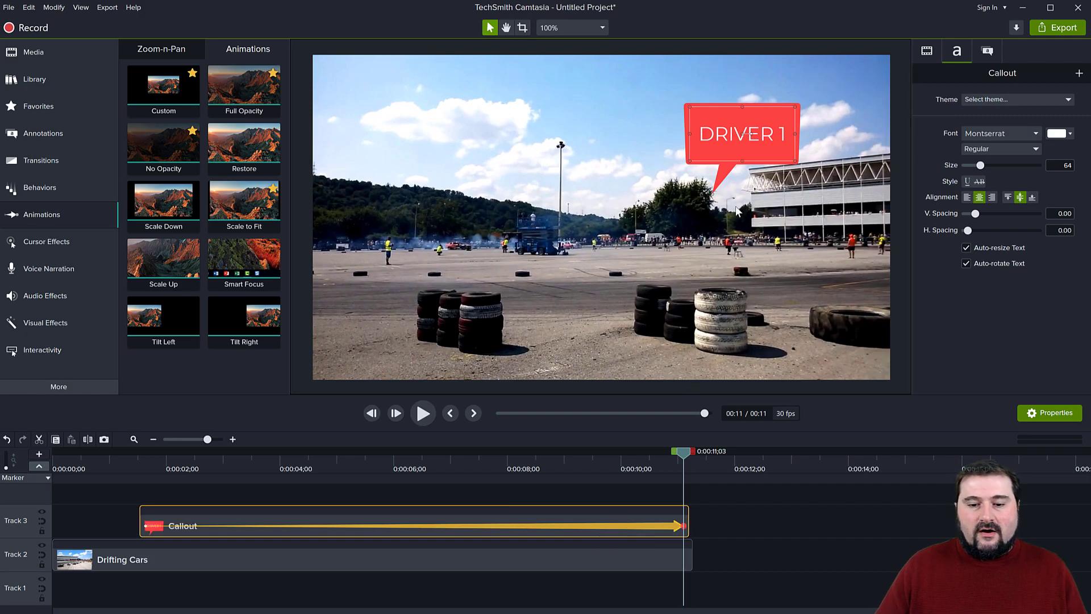
Step: Play the video from about 7 seconds to review the callout, then rewind to its first frame
{"action": "left_click_drag", "start_coordinate": [683, 453], "coordinate": [138, 442]}
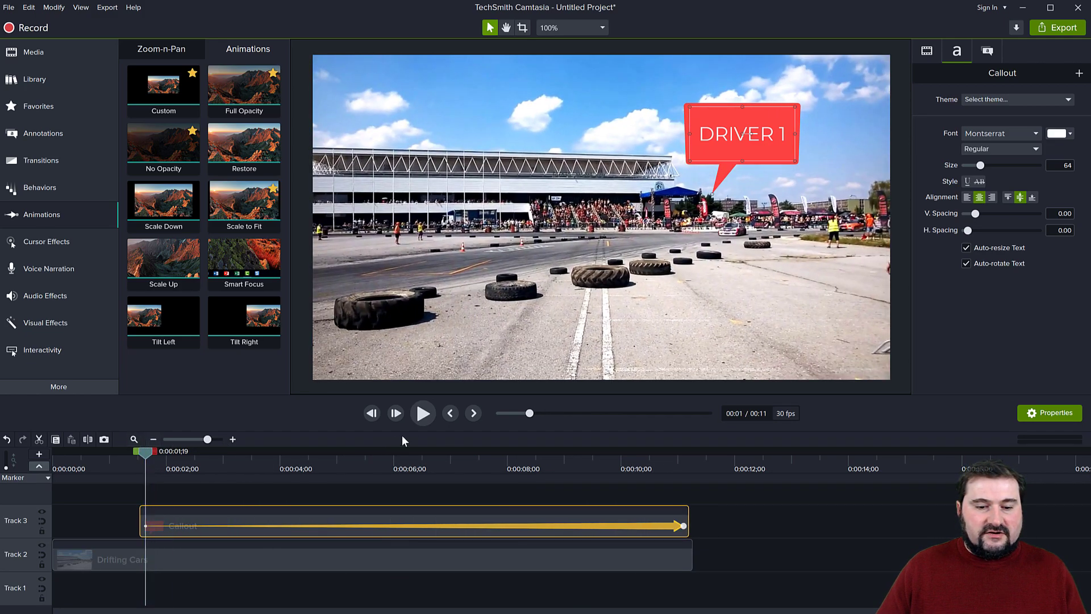
{"action": "left_click", "coordinate": [421, 414]}
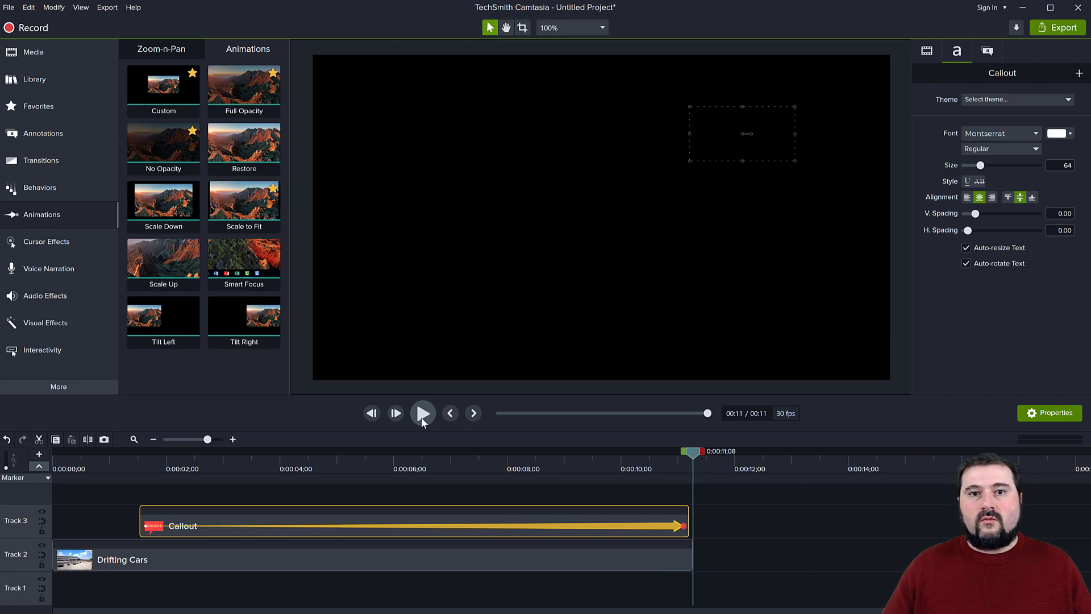
{"action": "left_click_drag", "start_coordinate": [695, 454], "coordinate": [145, 453]}
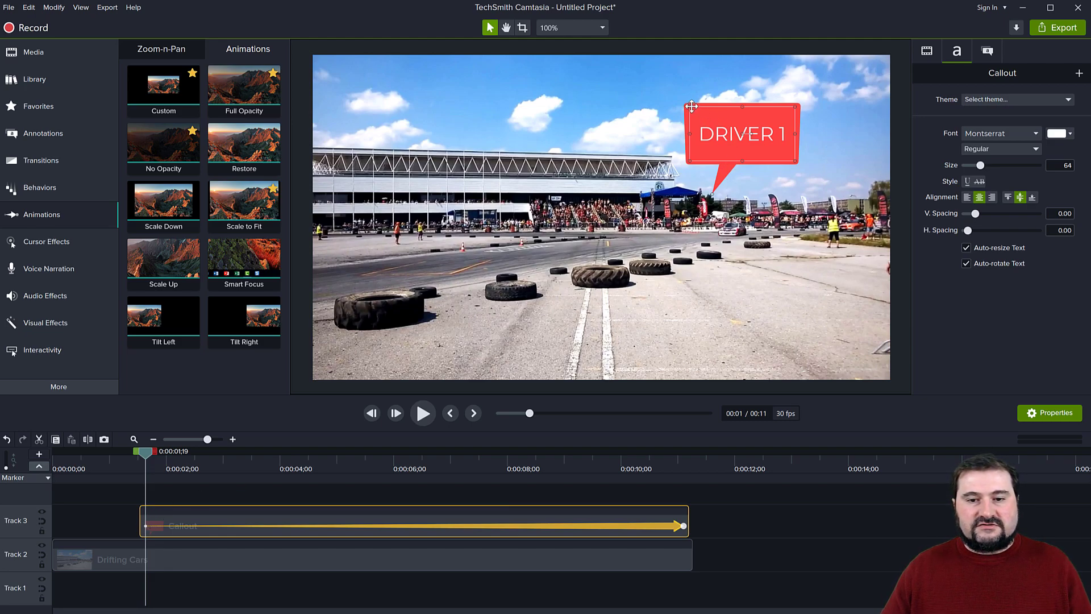
Step: At the animation start, push the DRIVER 1 callout partly off the video's right edge
{"action": "left_click_drag", "start_coordinate": [714, 141], "coordinate": [733, 135]}
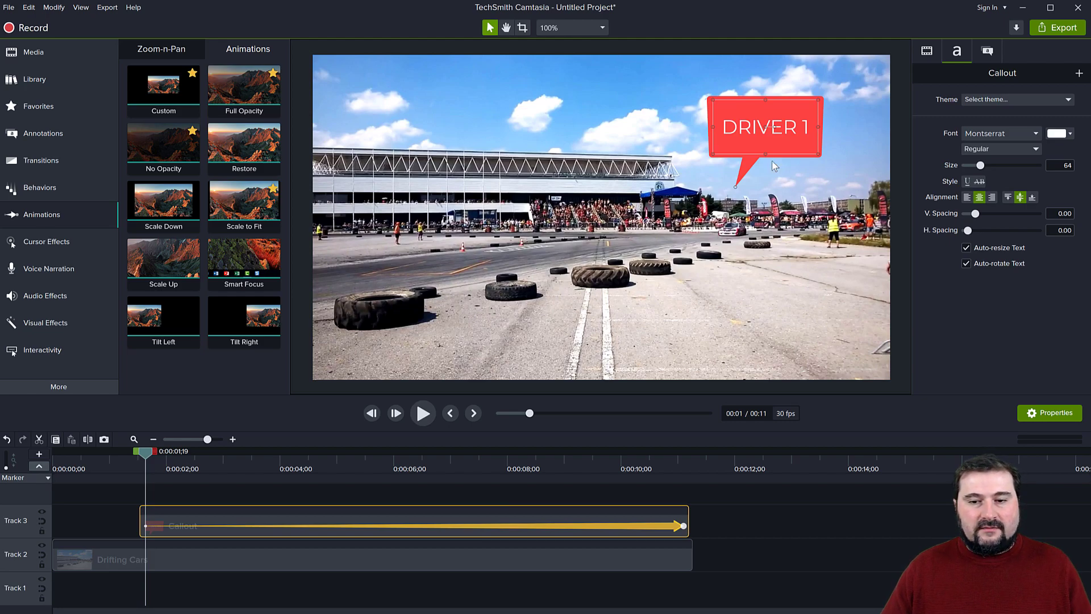
{"action": "left_click_drag", "start_coordinate": [749, 148], "coordinate": [761, 154]}
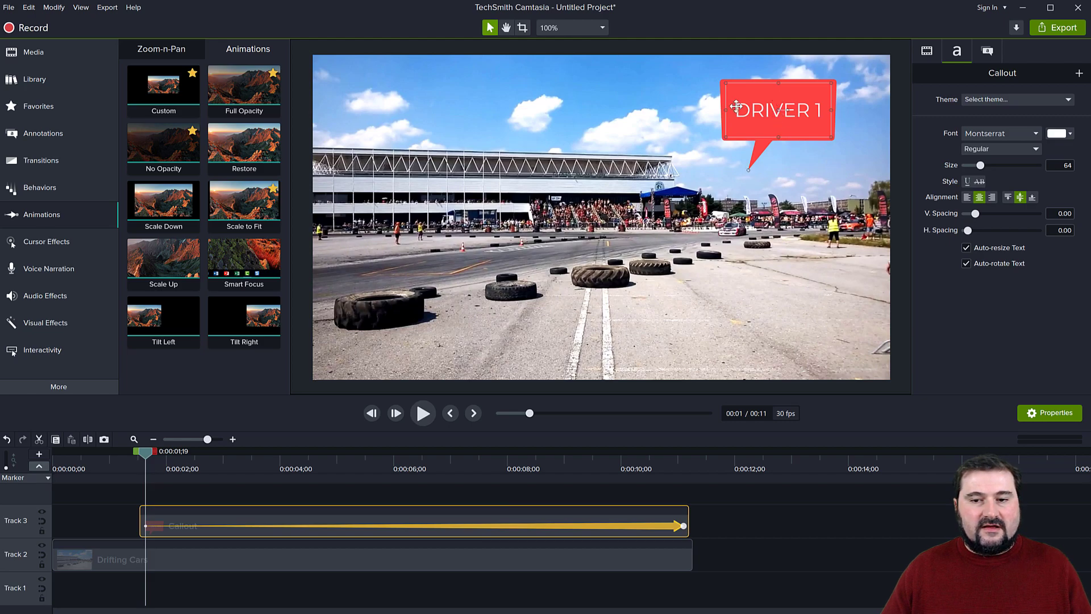
{"action": "left_click_drag", "start_coordinate": [758, 123], "coordinate": [864, 172]}
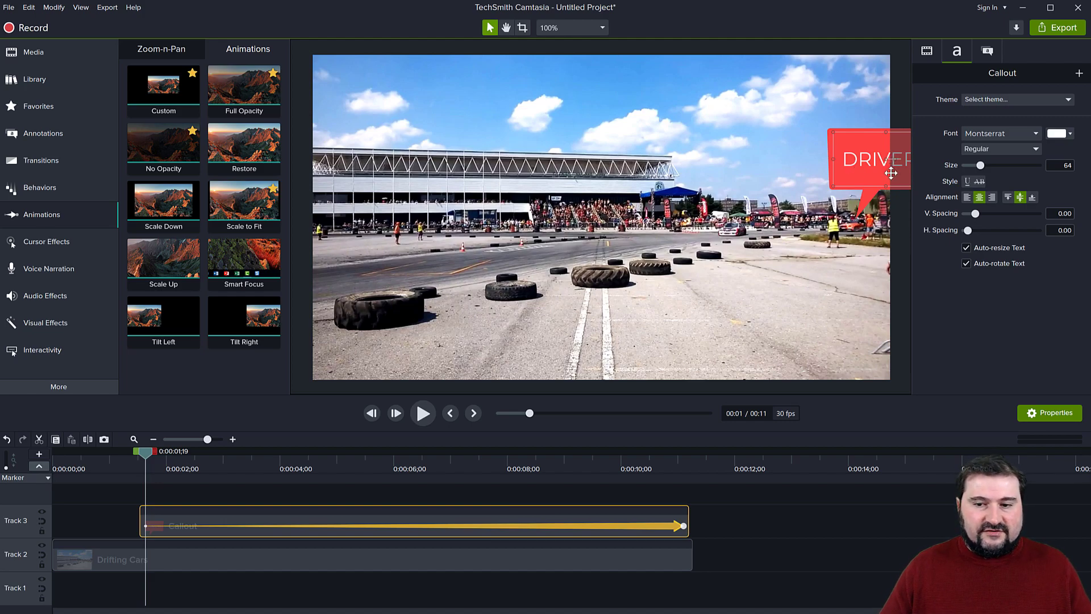
Step: At the end frame, place the callout over the distant car, then check the motion around 10 and 6 seconds
{"action": "left_click_drag", "start_coordinate": [146, 452], "coordinate": [677, 495]}
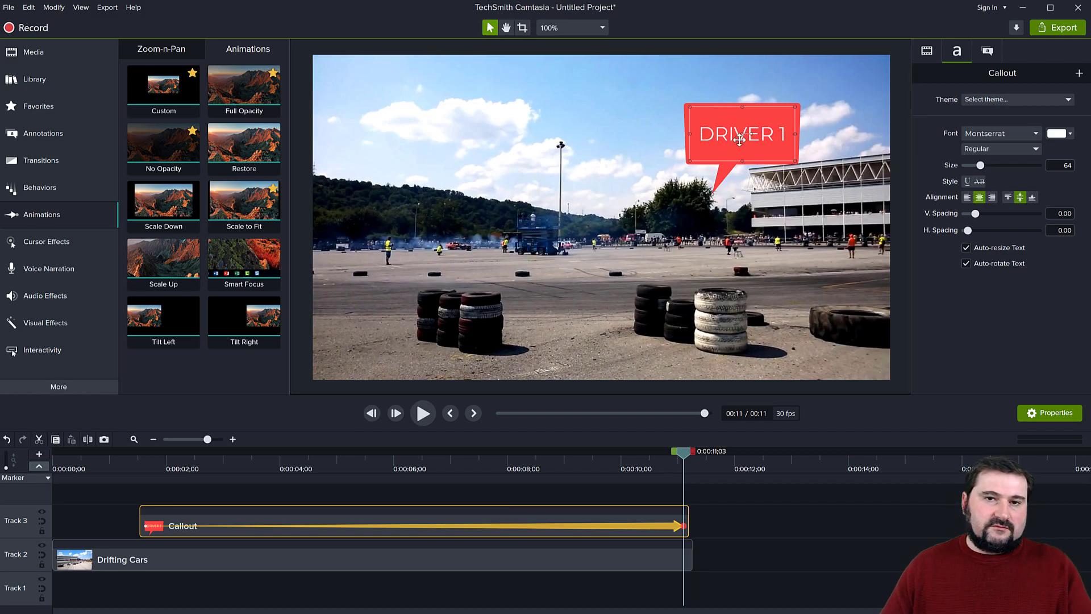
{"action": "left_click_drag", "start_coordinate": [731, 143], "coordinate": [475, 190]}
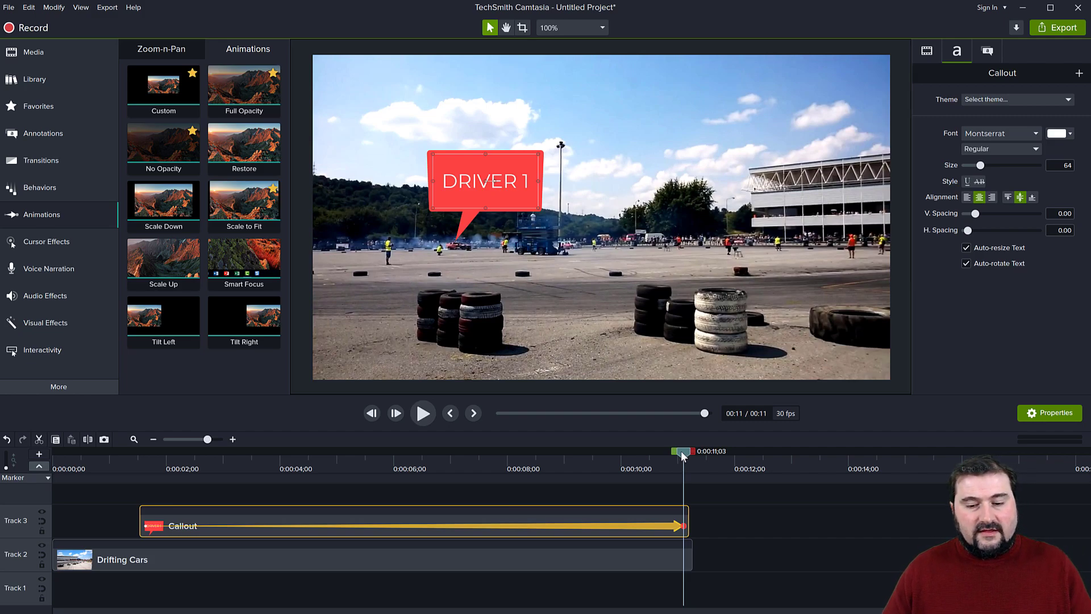
{"action": "left_click_drag", "start_coordinate": [681, 452], "coordinate": [146, 473]}
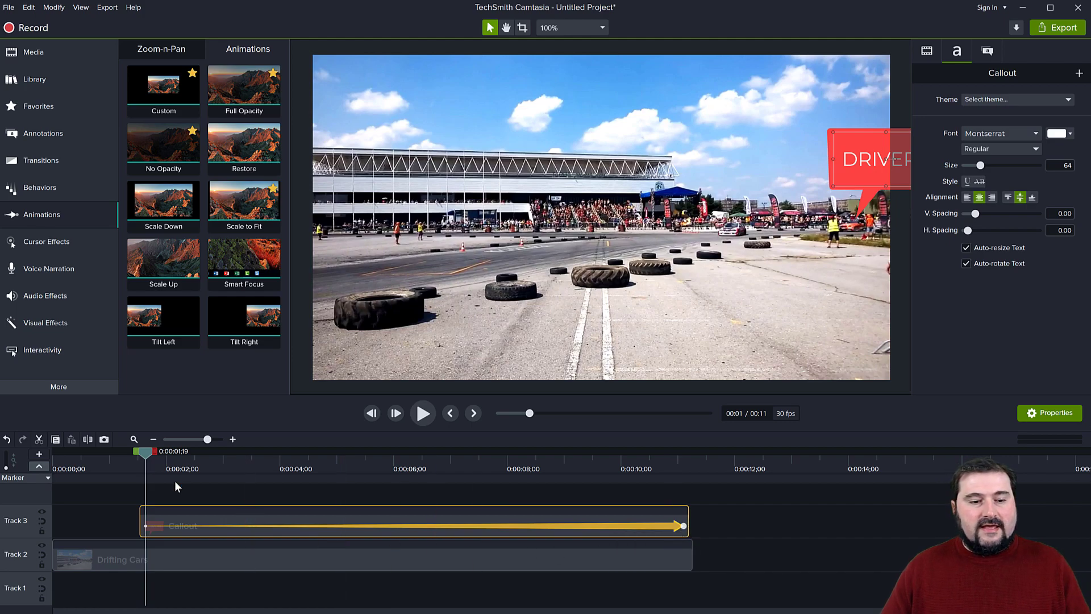
{"action": "left_click_drag", "start_coordinate": [141, 454], "coordinate": [408, 477]}
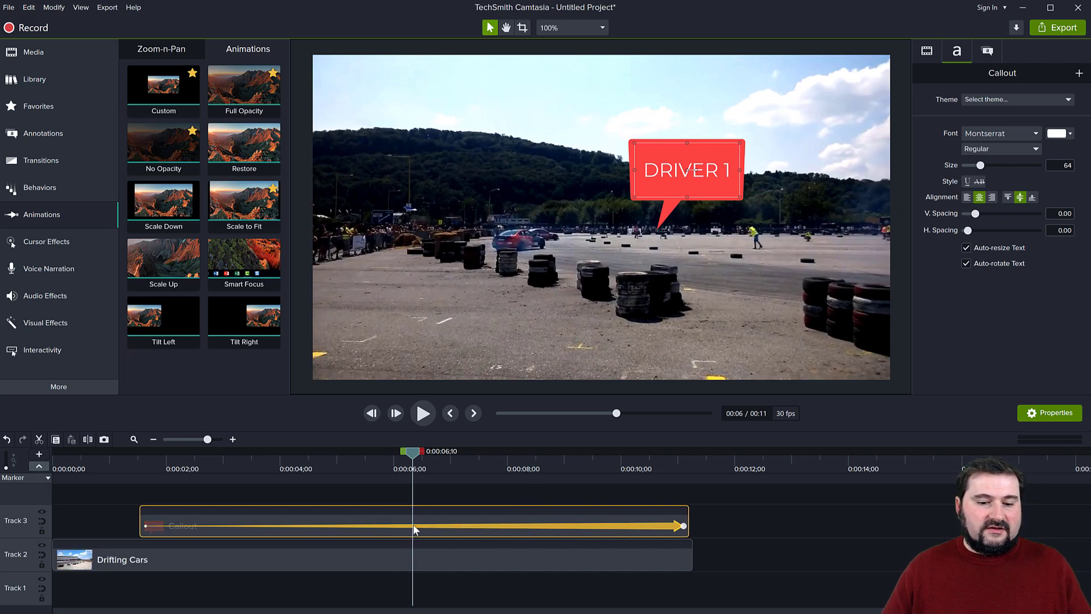
Step: At 0:00:06;10, keyframe DRIVER 1 just above the blue car, then rewind to about 5 seconds
{"action": "left_click_drag", "start_coordinate": [684, 181], "coordinate": [538, 179]}
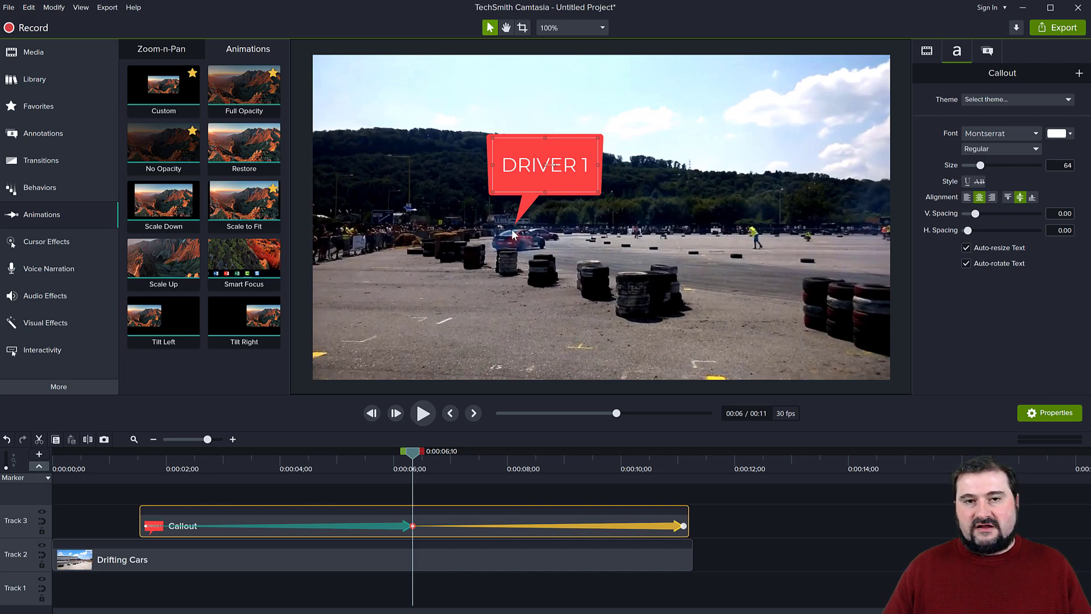
{"action": "left_click_drag", "start_coordinate": [548, 184], "coordinate": [545, 188]}
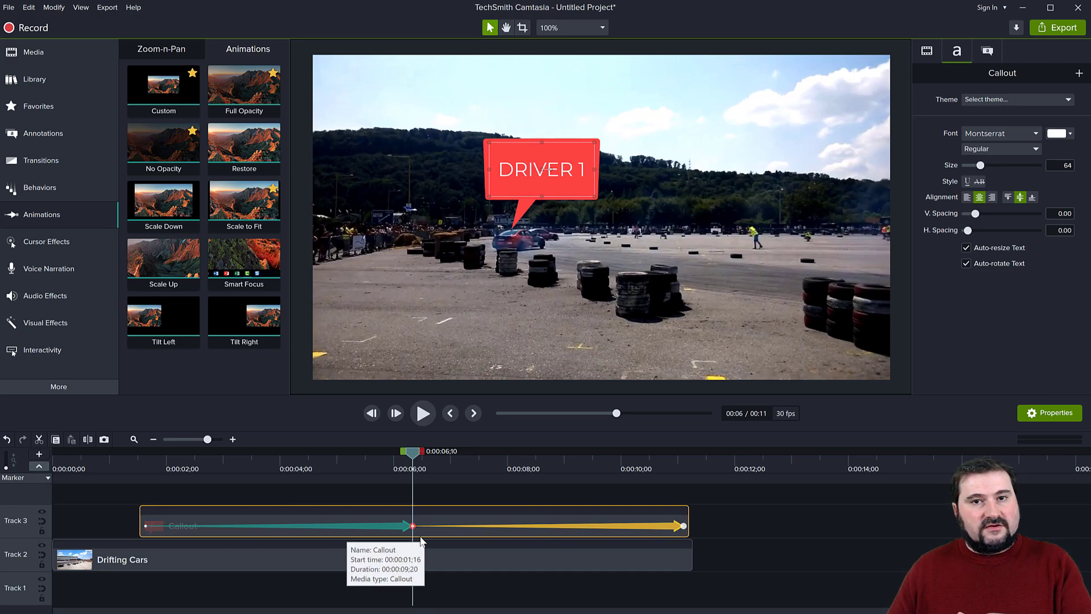
{"action": "left_click_drag", "start_coordinate": [411, 454], "coordinate": [146, 460]}
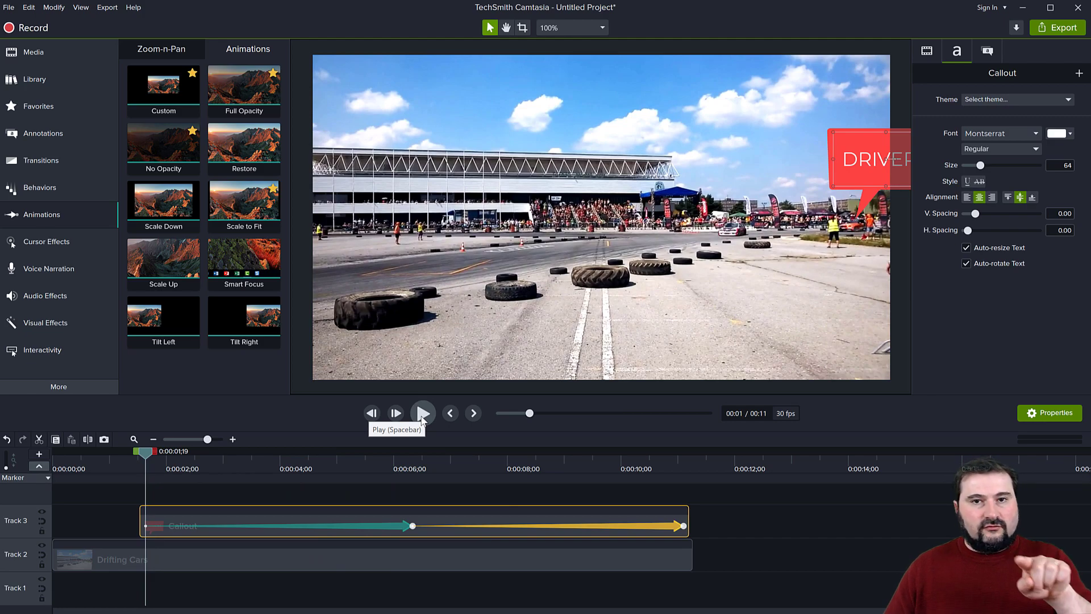
{"action": "left_click", "coordinate": [423, 415]}
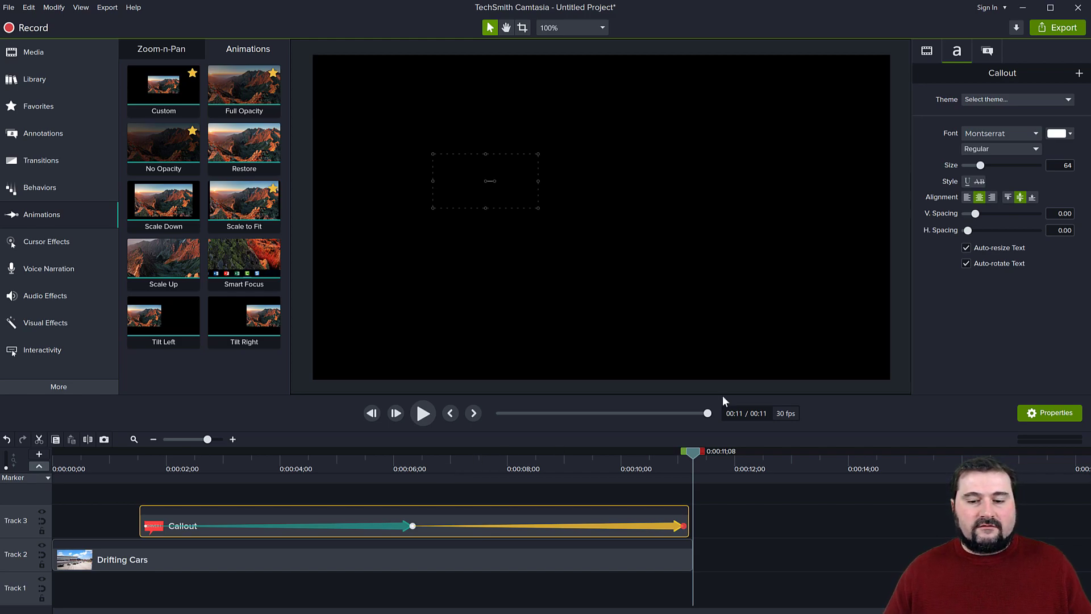
{"action": "left_click_drag", "start_coordinate": [705, 453], "coordinate": [280, 473]}
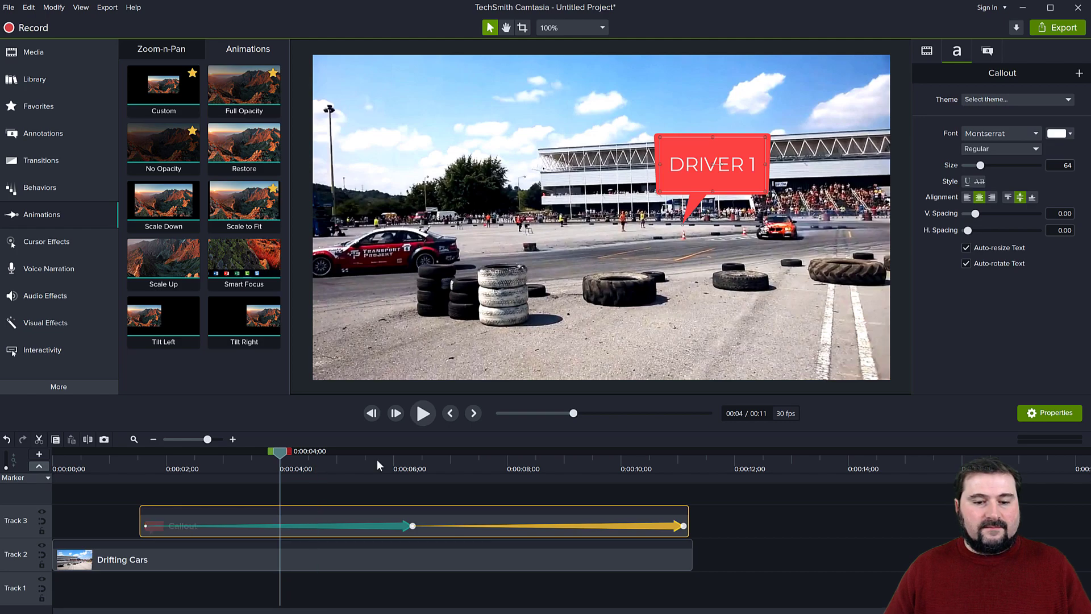
Step: Position the callout over the orange car at 4 seconds and at 8;23
{"action": "left_click_drag", "start_coordinate": [719, 176], "coordinate": [817, 170]}
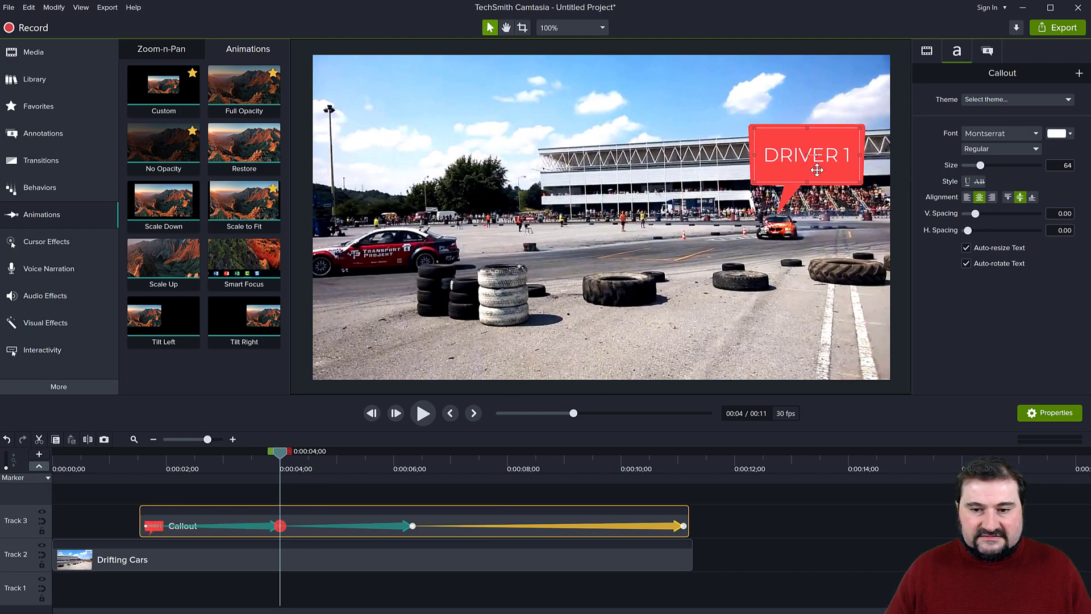
{"action": "left_click", "coordinate": [413, 526]}
{"action": "left_click", "coordinate": [549, 481]}
{"action": "left_click_drag", "start_coordinate": [515, 190], "coordinate": [520, 206]}
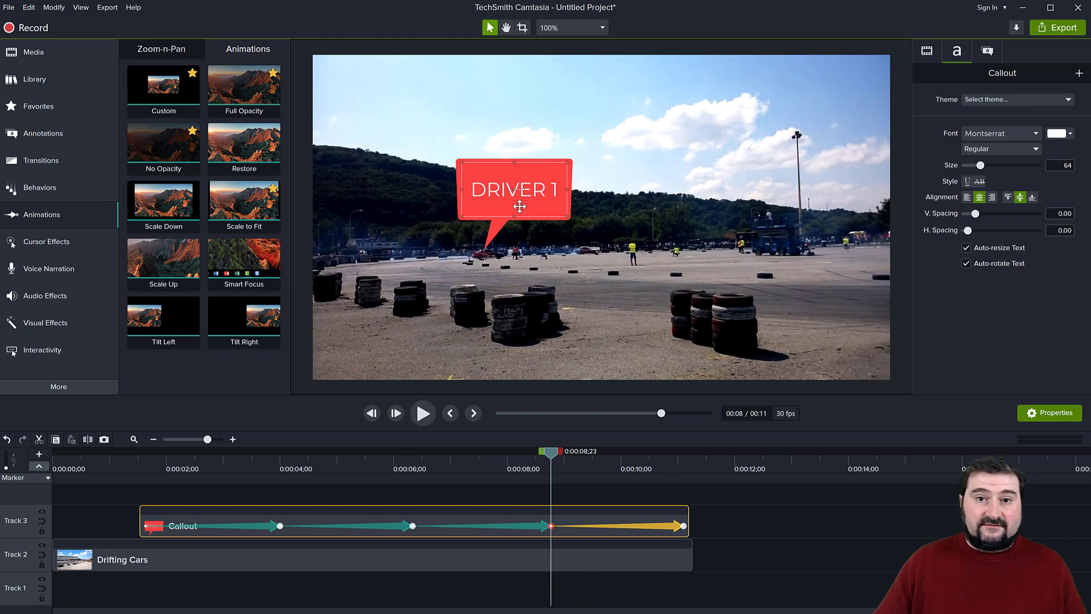
Step: Reposition the callout over the car at about 5, 7.4 and 10 seconds, then replay to check
{"action": "left_click_drag", "start_coordinate": [545, 452], "coordinate": [204, 480]}
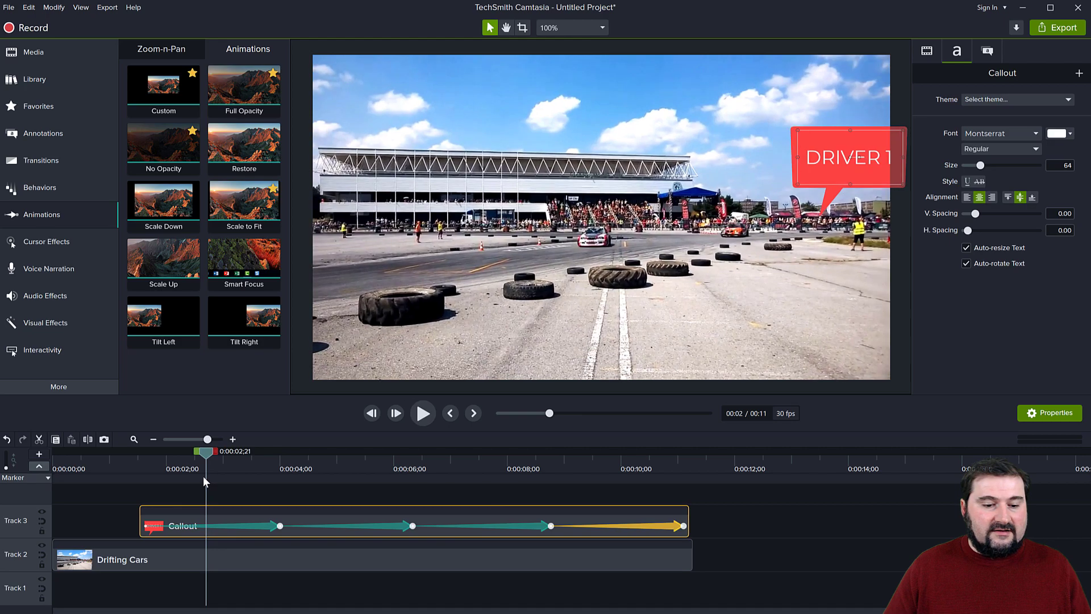
{"action": "left_click_drag", "start_coordinate": [843, 176], "coordinate": [761, 183]}
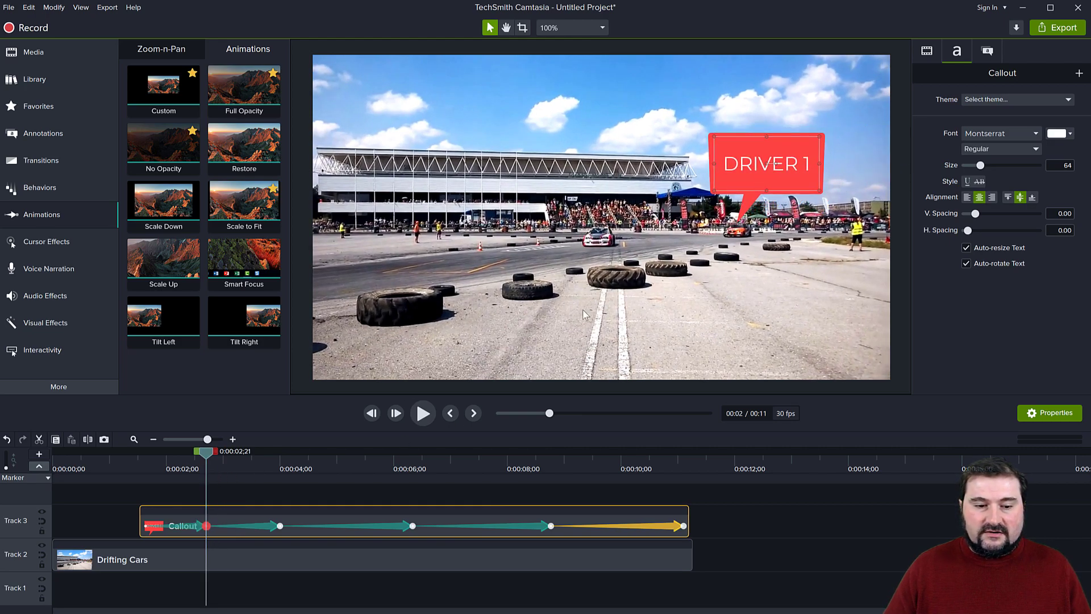
{"action": "left_click_drag", "start_coordinate": [207, 452], "coordinate": [343, 467]}
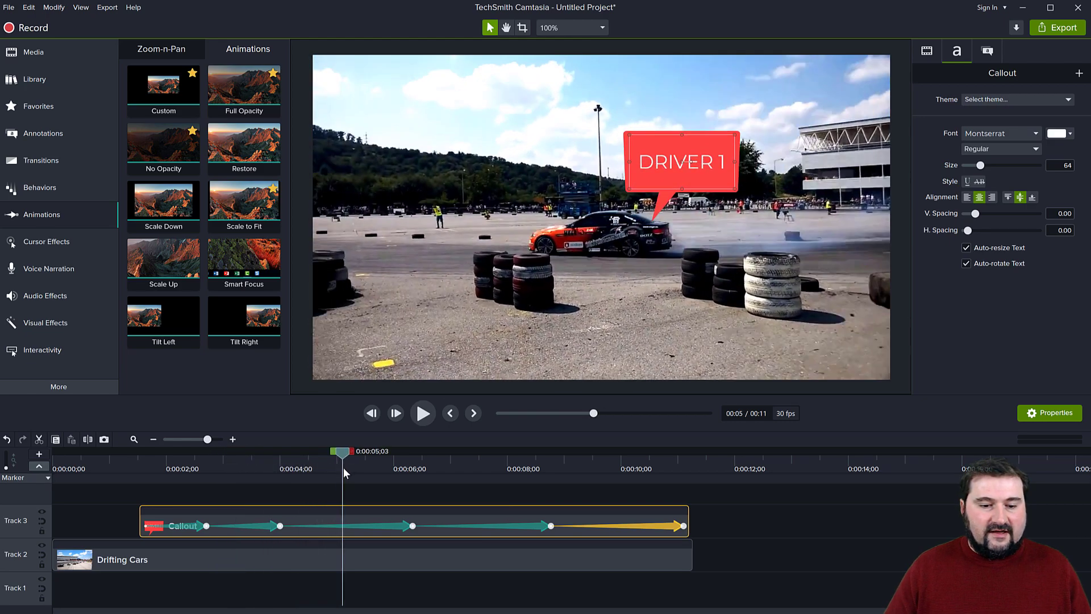
{"action": "left_click_drag", "start_coordinate": [665, 174], "coordinate": [645, 164]}
{"action": "left_click_drag", "start_coordinate": [344, 449], "coordinate": [475, 455]}
{"action": "left_click_drag", "start_coordinate": [540, 173], "coordinate": [548, 181]}
{"action": "left_click_drag", "start_coordinate": [474, 456], "coordinate": [618, 465]}
{"action": "left_click_drag", "start_coordinate": [498, 198], "coordinate": [492, 196]}
{"action": "left_click_drag", "start_coordinate": [618, 455], "coordinate": [136, 453]}
{"action": "left_click", "coordinate": [422, 414]}
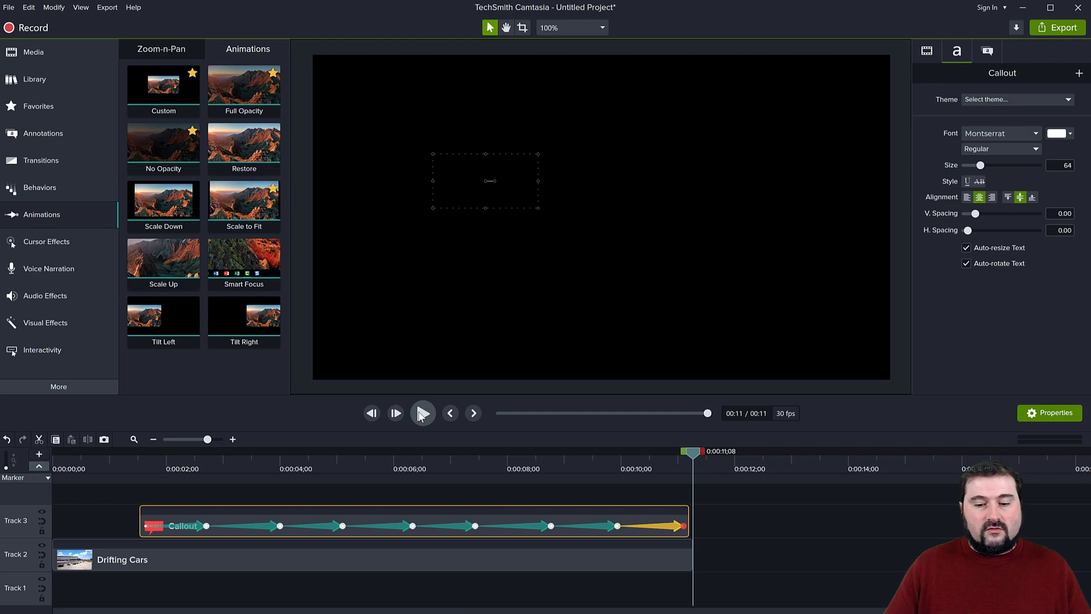
Step: Shift the DRIVER 1 callout left over the car at about 2 and 3 seconds
{"action": "left_click_drag", "start_coordinate": [689, 457], "coordinate": [253, 470]}
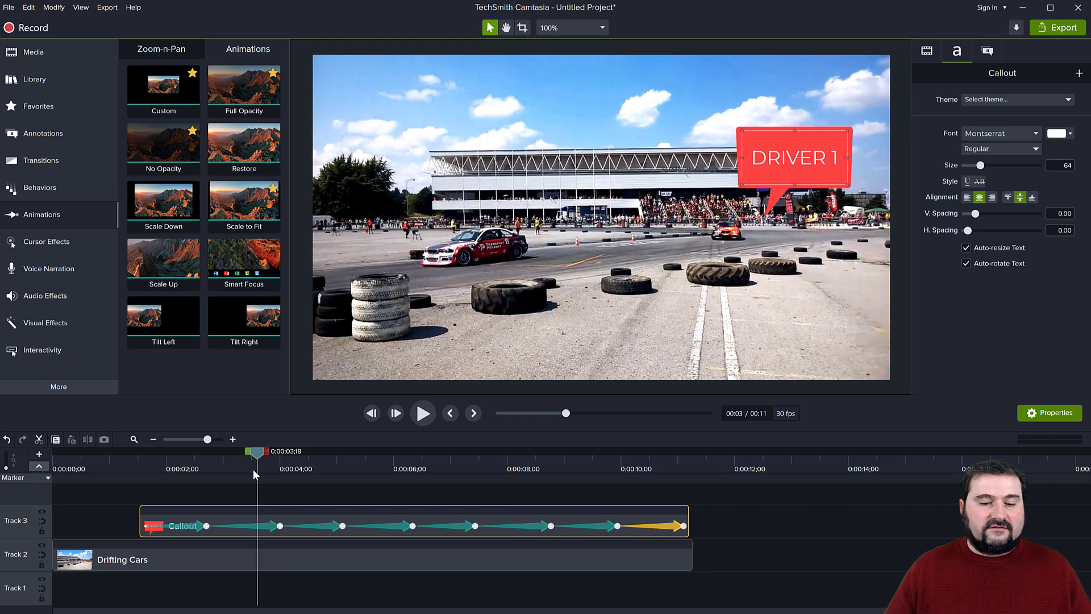
{"action": "left_click_drag", "start_coordinate": [254, 460], "coordinate": [174, 459]}
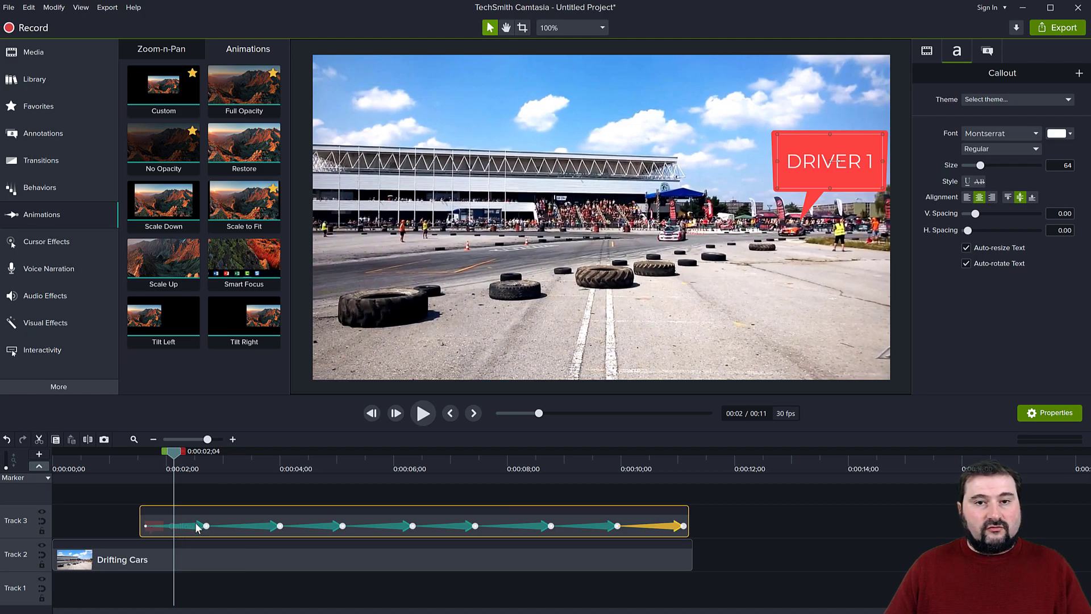
{"action": "left_click_drag", "start_coordinate": [854, 179], "coordinate": [848, 179]}
{"action": "left_click_drag", "start_coordinate": [175, 457], "coordinate": [238, 460]}
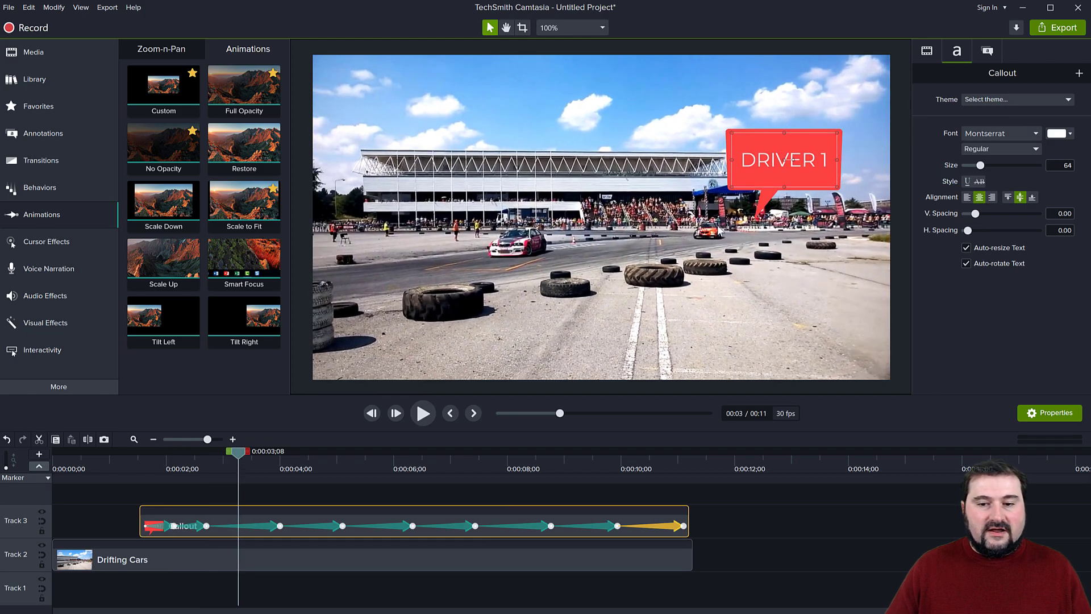
{"action": "left_click_drag", "start_coordinate": [775, 180], "coordinate": [730, 183]}
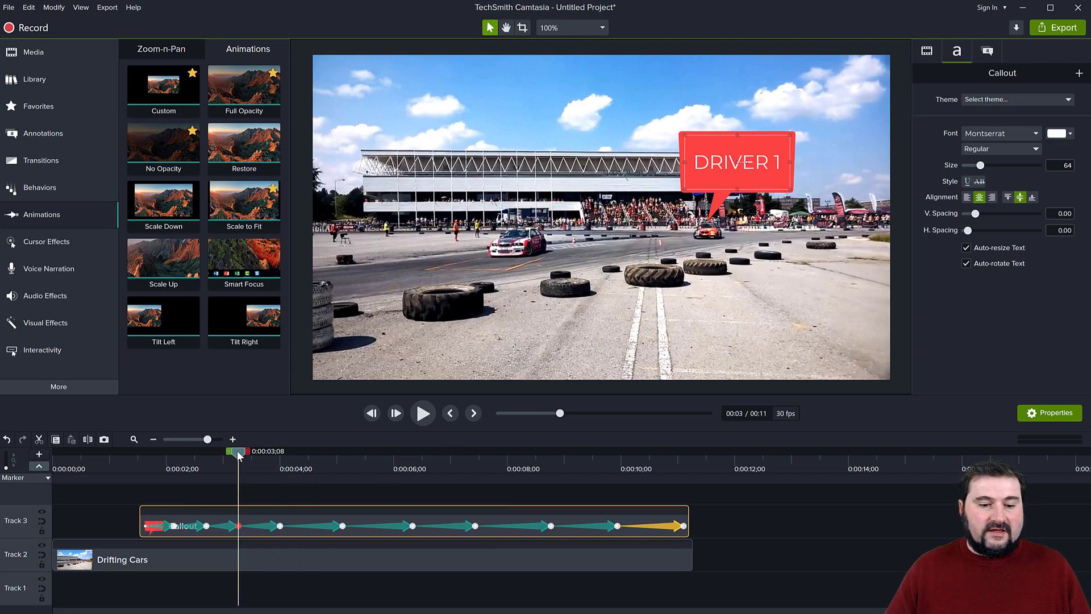
Step: Reposition the callout above the car at 0:00:04;14 and again a moment later
{"action": "left_click", "coordinate": [301, 470]}
{"action": "left_click_drag", "start_coordinate": [301, 471], "coordinate": [306, 472]}
{"action": "left_click_drag", "start_coordinate": [740, 174], "coordinate": [807, 171]}
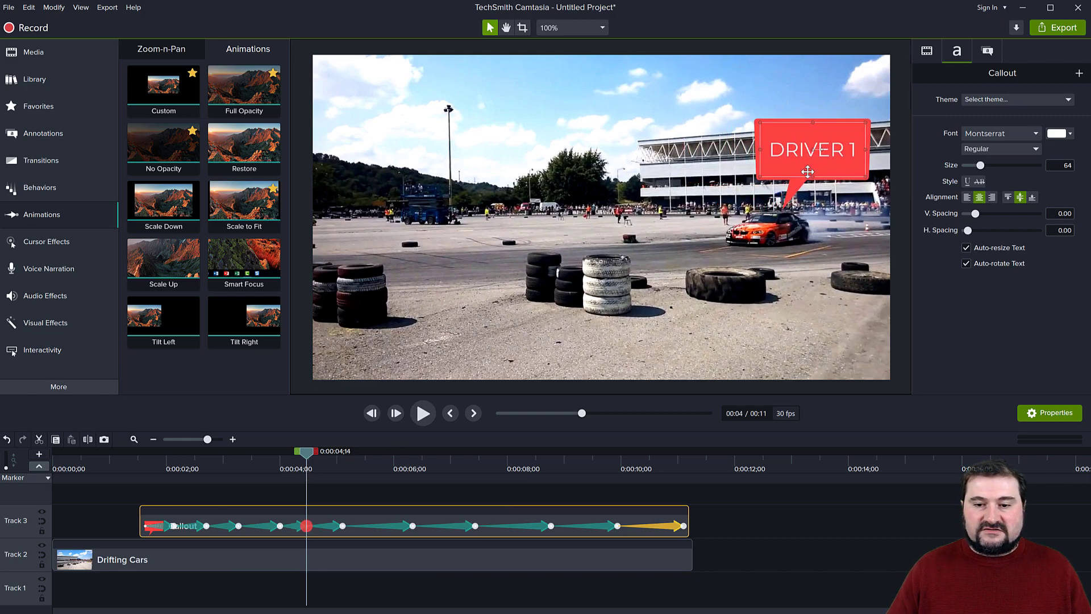
{"action": "left_click", "coordinate": [421, 414]}
{"action": "left_click", "coordinate": [420, 413]}
{"action": "left_click_drag", "start_coordinate": [594, 180], "coordinate": [544, 172]}
Step: Add callout keyframes following the car at about 7, 8, 9 and 10.5 seconds
{"action": "left_click_drag", "start_coordinate": [378, 462], "coordinate": [439, 462]}
{"action": "left_click_drag", "start_coordinate": [534, 202], "coordinate": [516, 207]}
{"action": "left_click_drag", "start_coordinate": [440, 453], "coordinate": [511, 461]}
{"action": "left_click_drag", "start_coordinate": [521, 210], "coordinate": [529, 207]}
{"action": "left_click_drag", "start_coordinate": [515, 466], "coordinate": [581, 461]}
{"action": "left_click_drag", "start_coordinate": [494, 214], "coordinate": [491, 211]}
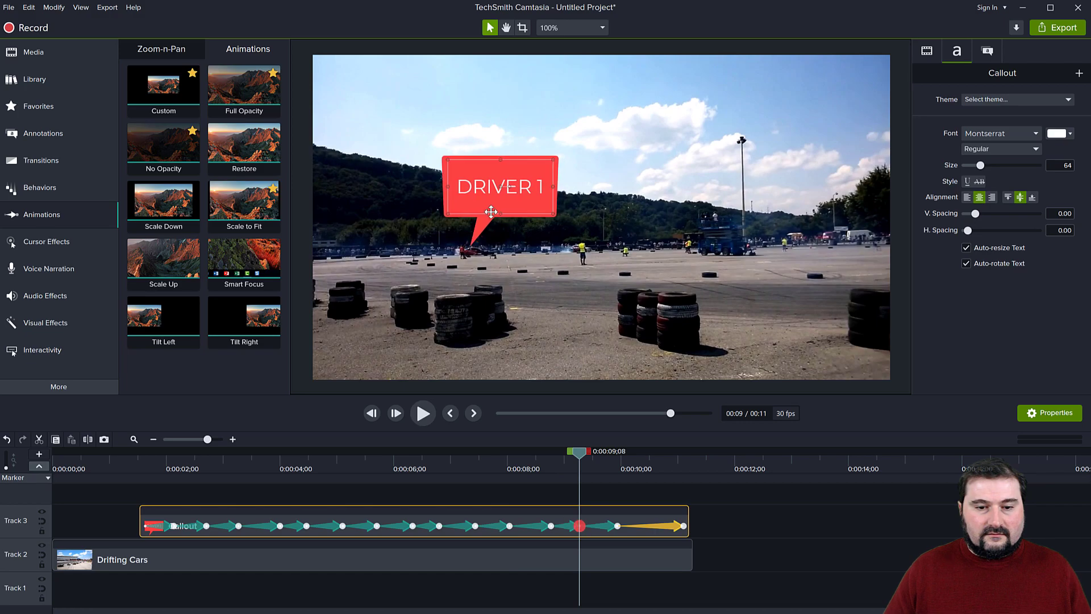
{"action": "left_click_drag", "start_coordinate": [580, 457], "coordinate": [647, 462]}
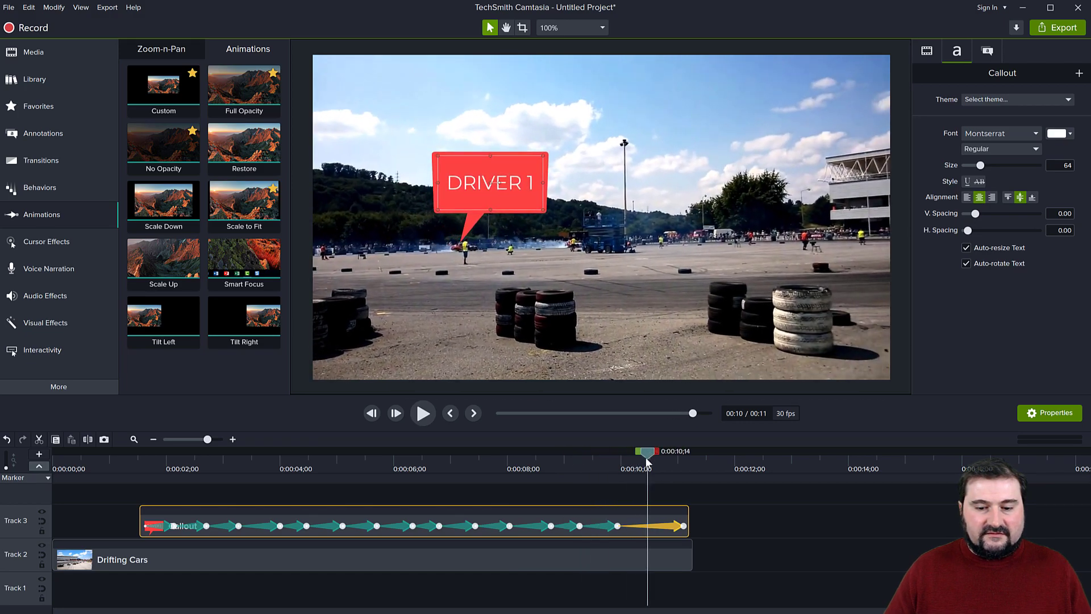
{"action": "left_click_drag", "start_coordinate": [495, 204], "coordinate": [495, 204]}
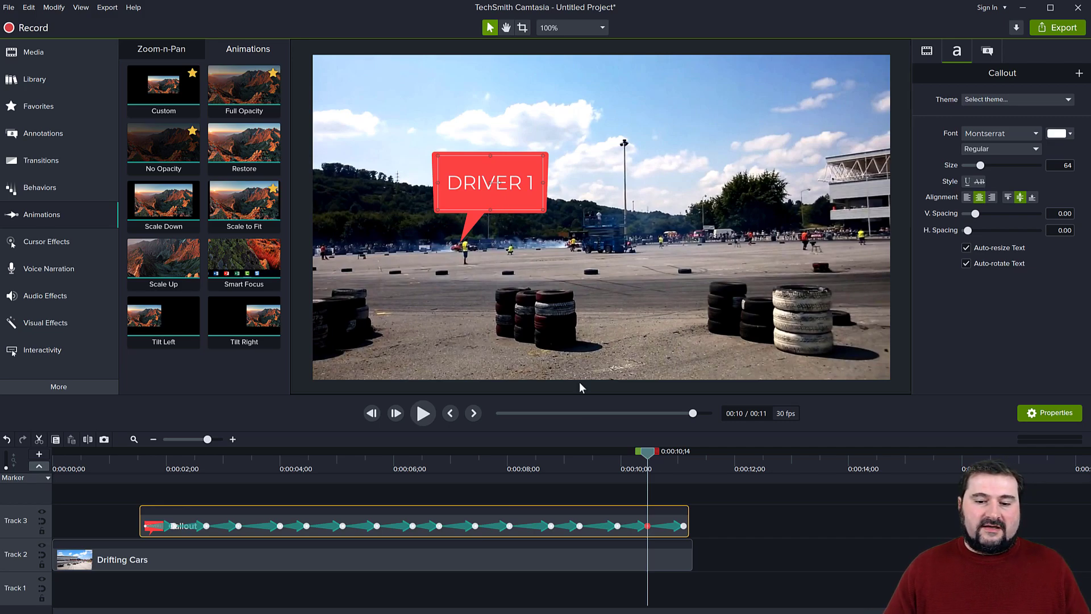
{"action": "left_click_drag", "start_coordinate": [645, 459], "coordinate": [146, 458]}
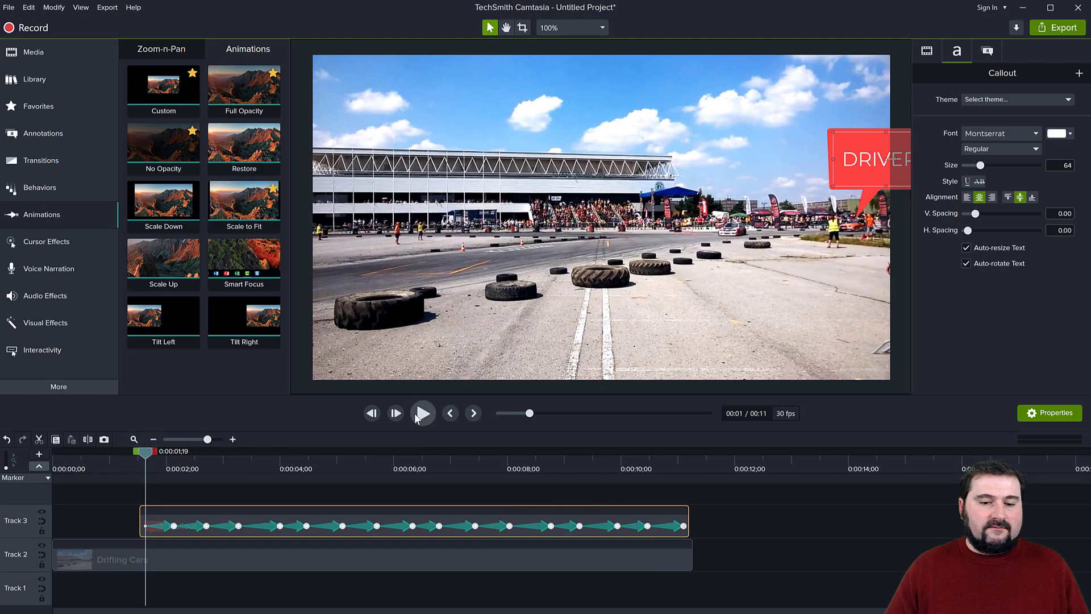
{"action": "left_click", "coordinate": [423, 413]}
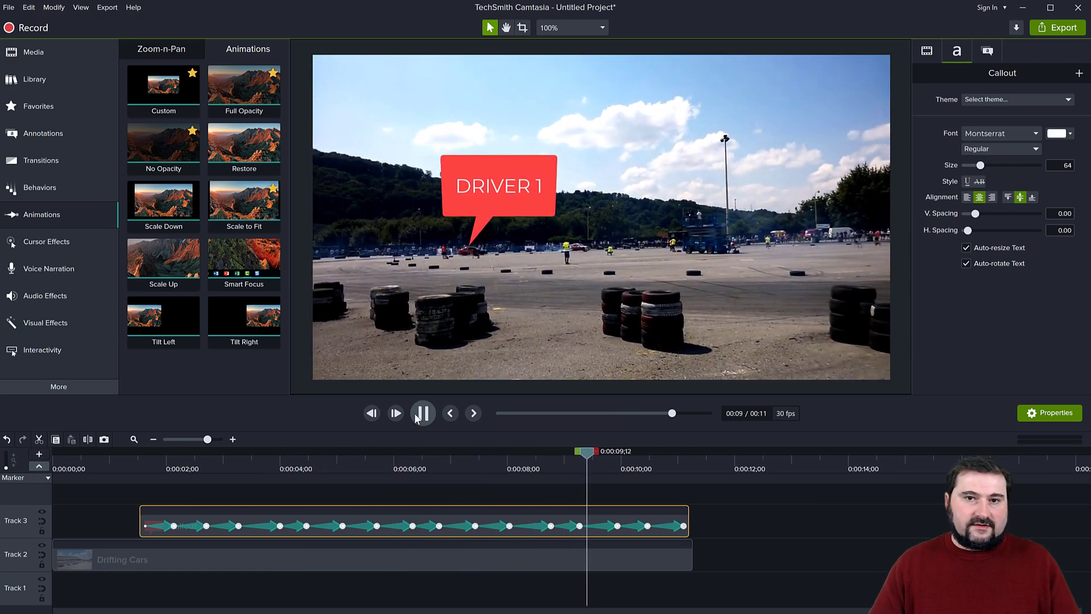
{"action": "left_click_drag", "start_coordinate": [645, 451], "coordinate": [153, 458]}
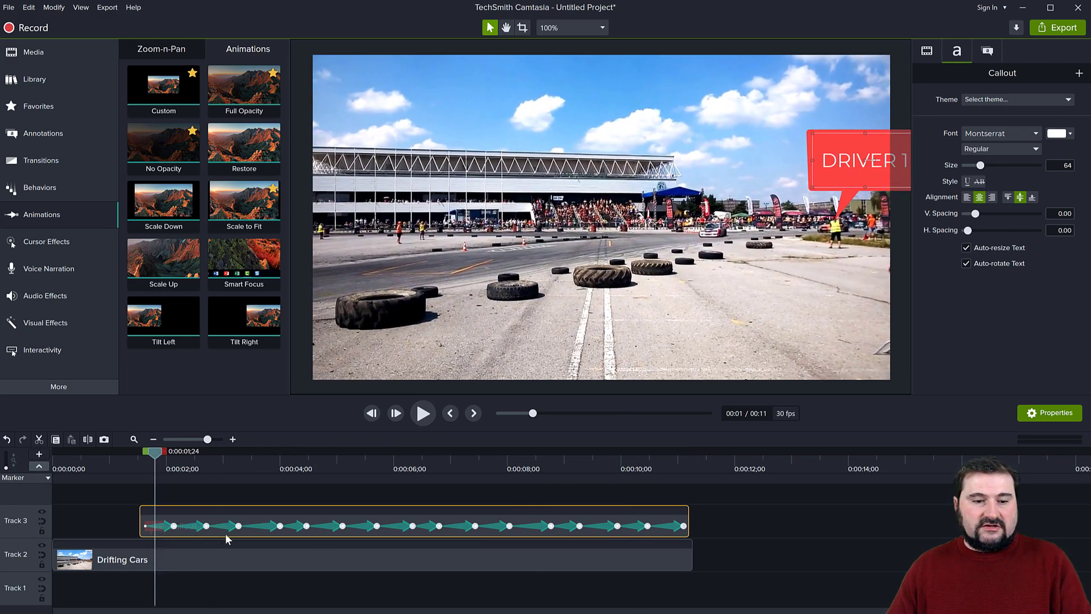
Step: Add callout keyframes over the car at 0:00:01;26, 2;12 and 3;18
{"action": "scroll", "coordinate": [225, 532], "scroll_direction": "up", "scroll_amount": 3}
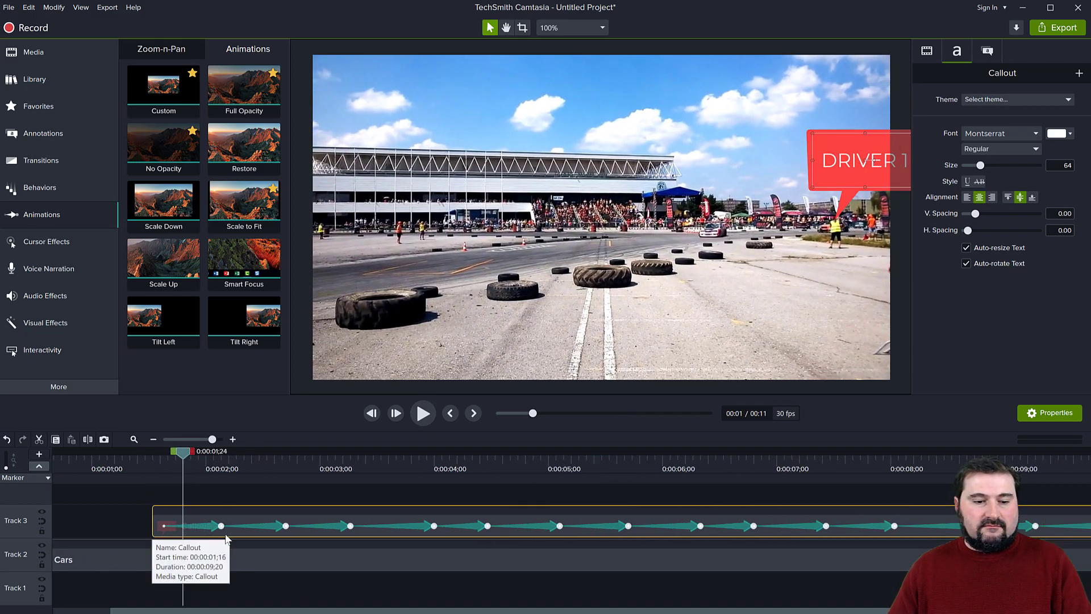
{"action": "left_click", "coordinate": [197, 458]}
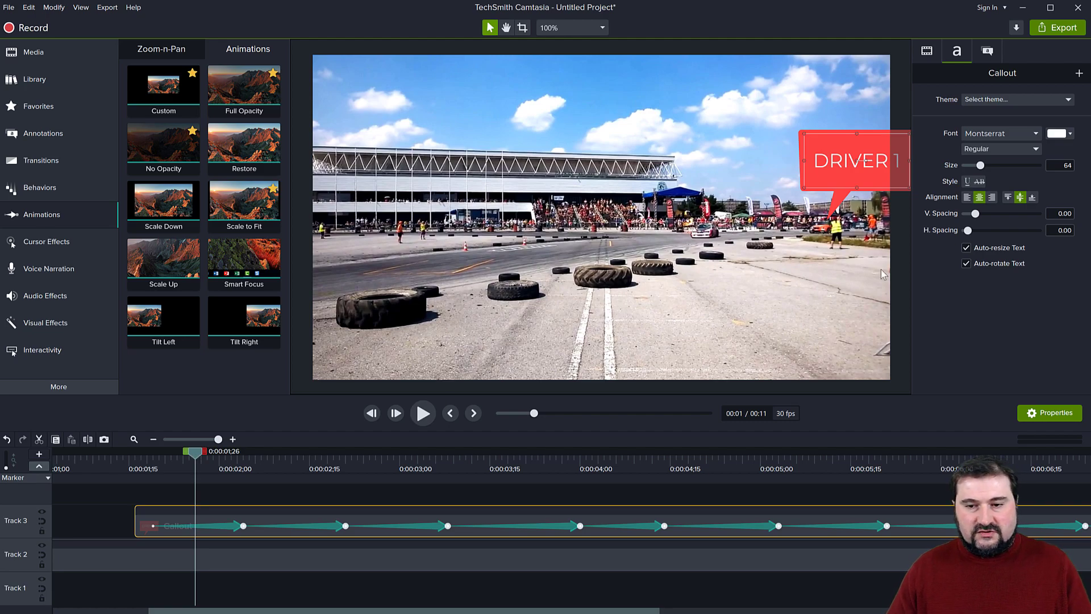
{"action": "left_click_drag", "start_coordinate": [846, 172], "coordinate": [845, 172]}
{"action": "left_click_drag", "start_coordinate": [189, 463], "coordinate": [288, 463]}
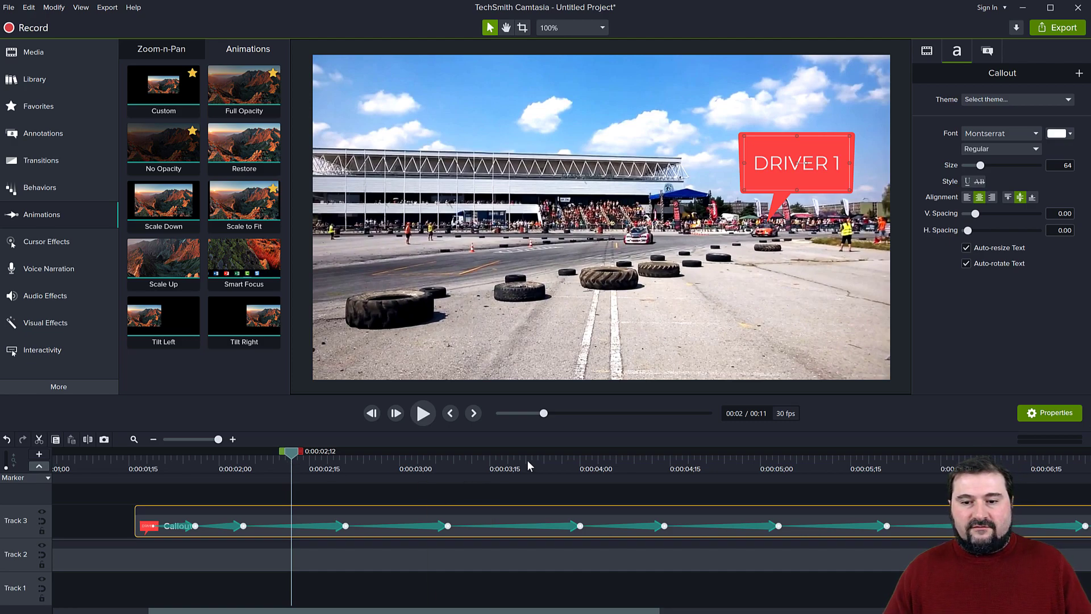
{"action": "key", "text": "Right"}
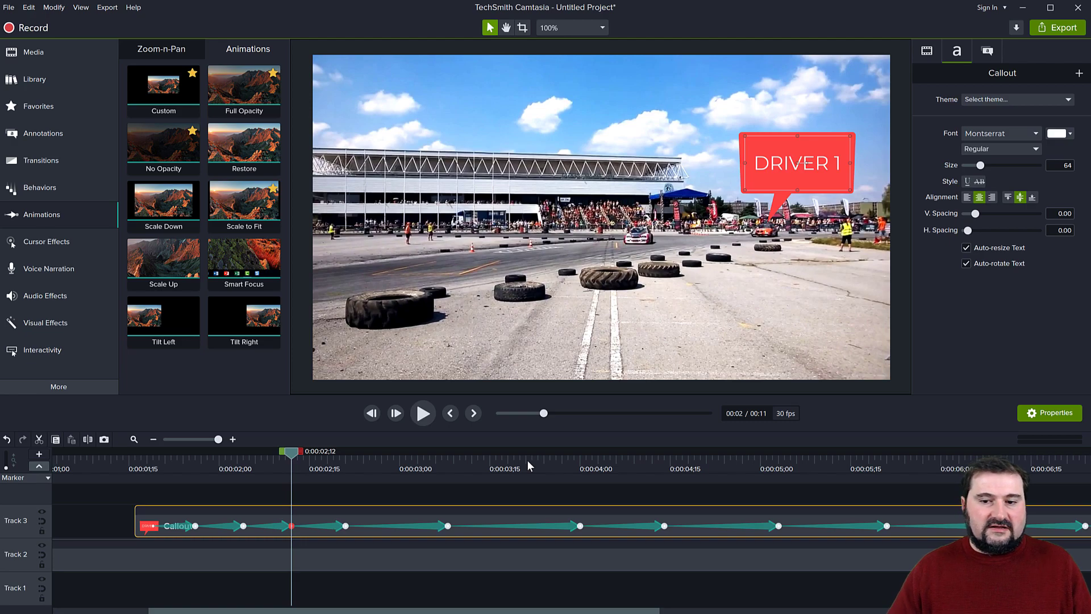
{"action": "left_click_drag", "start_coordinate": [288, 453], "coordinate": [396, 465]}
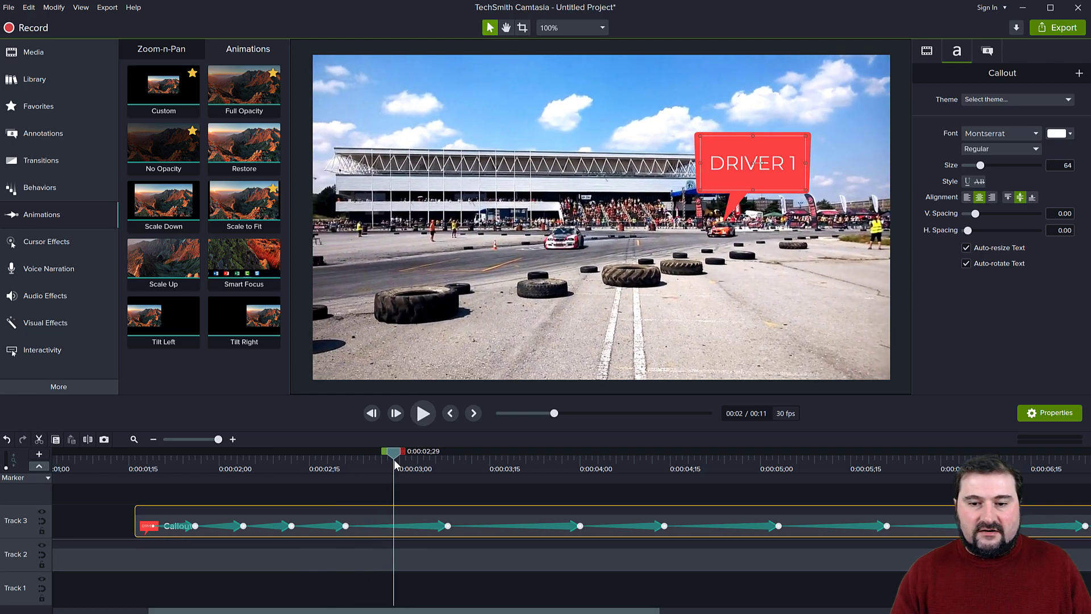
{"action": "left_click_drag", "start_coordinate": [396, 455], "coordinate": [513, 458]}
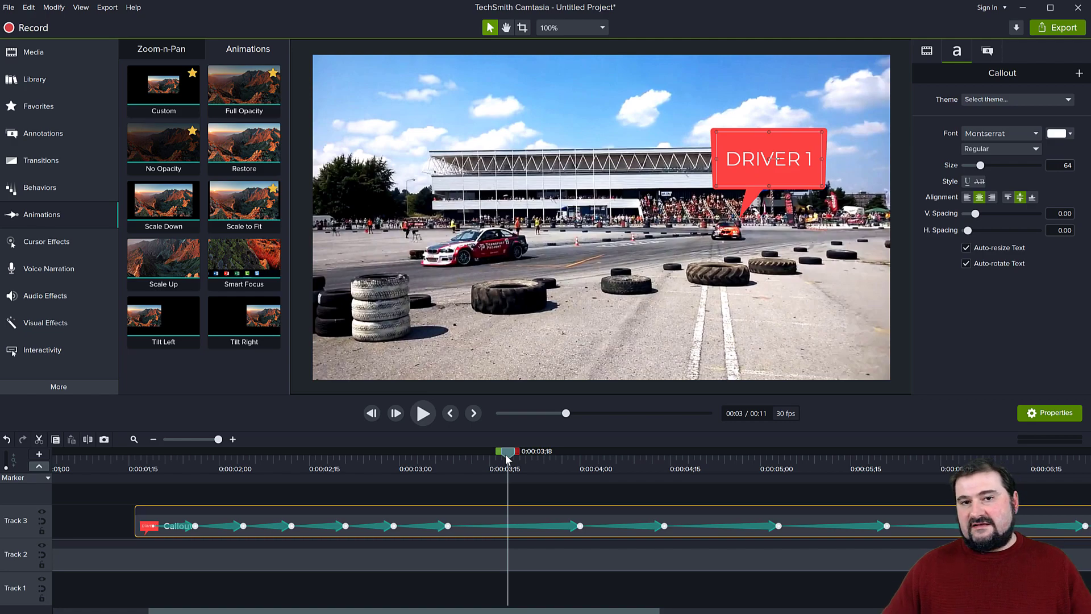
{"action": "key", "text": "Left"}
{"action": "key", "text": "Left"}
{"action": "key", "text": "Left"}
{"action": "key", "text": "Left"}
{"action": "key", "text": "Left"}
{"action": "key", "text": "Left"}
{"action": "key", "text": "Left"}
{"action": "key", "text": "Left"}
{"action": "key", "text": "Left"}
{"action": "key", "text": "Left"}
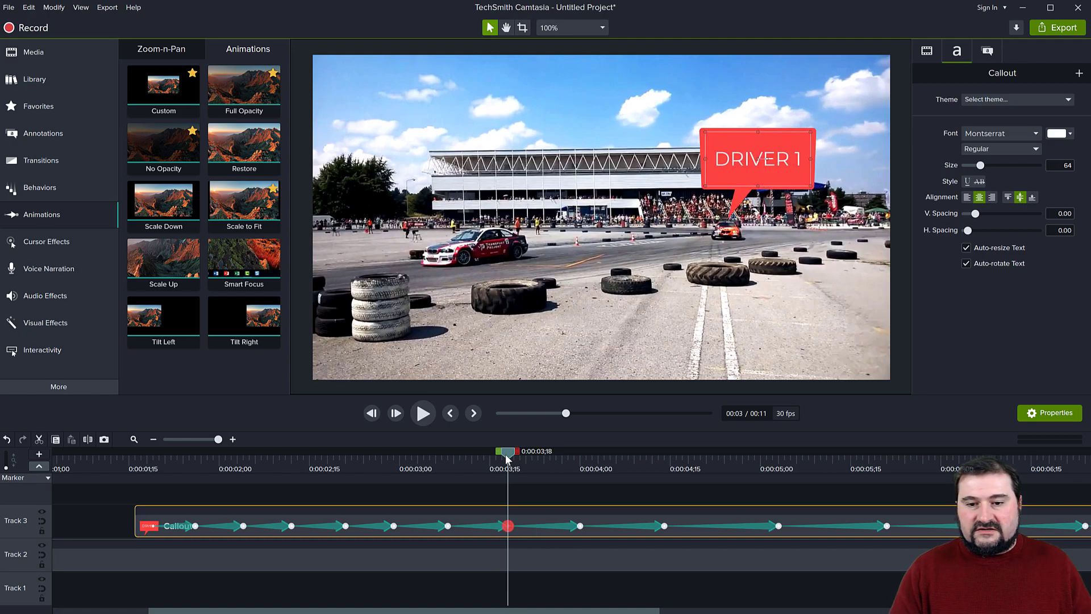
{"action": "key", "text": "Down"}
{"action": "key", "text": "Right"}
{"action": "key", "text": "Right"}
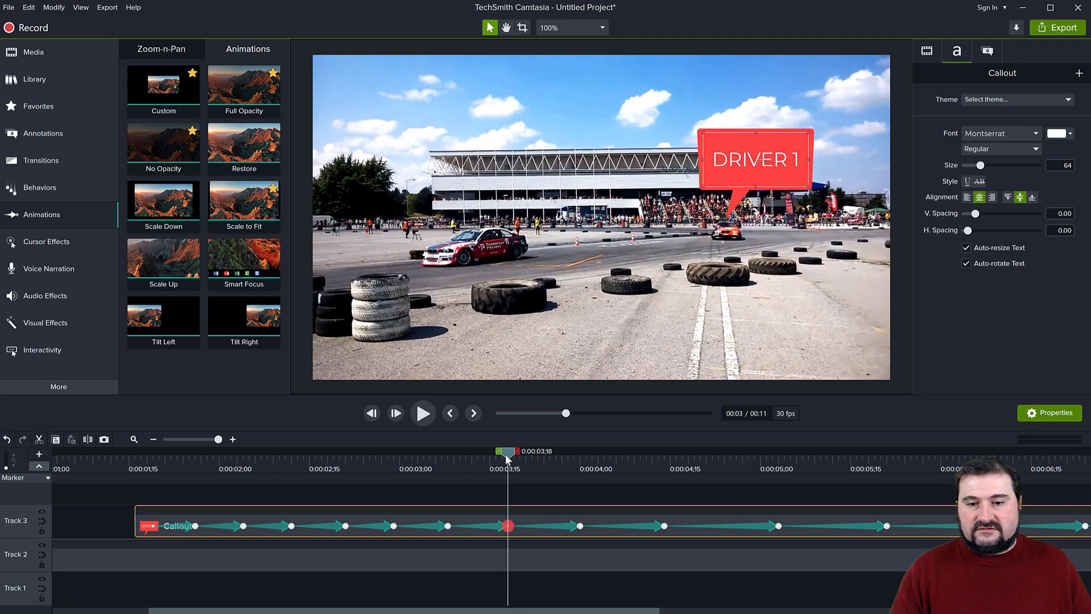
Step: Nudge the callout onto the car at 4;07, 4;22, 5;10 and 6;00 with the arrow keys
{"action": "left_click_drag", "start_coordinate": [508, 460], "coordinate": [618, 471]}
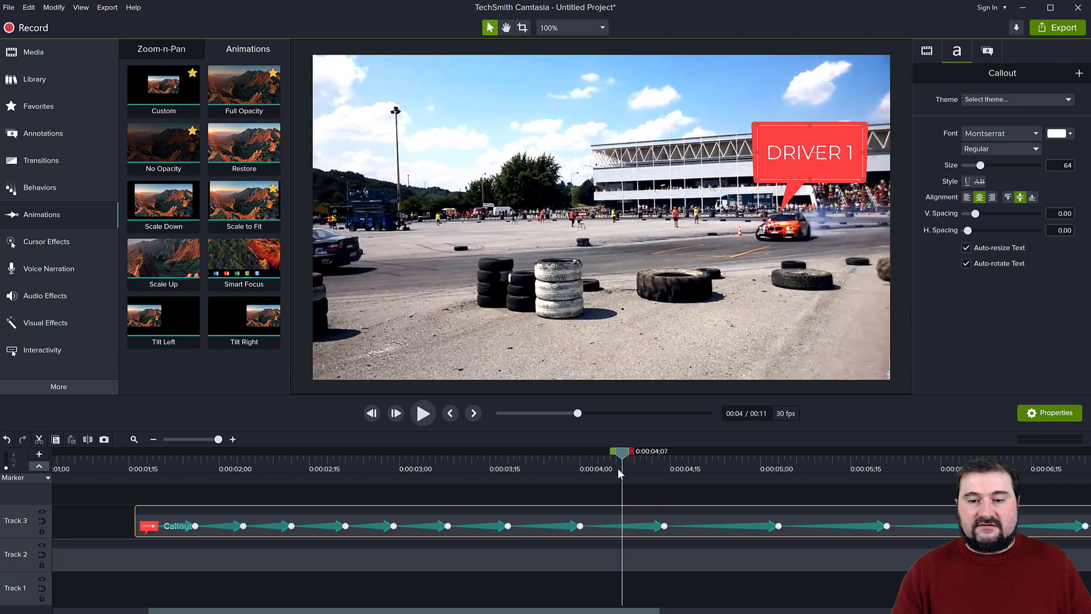
{"action": "key", "text": "Right"}
{"action": "key", "text": "Right"}
{"action": "key", "text": "Right"}
{"action": "key", "text": "Right"}
{"action": "key", "text": "Right"}
{"action": "key", "text": "Right"}
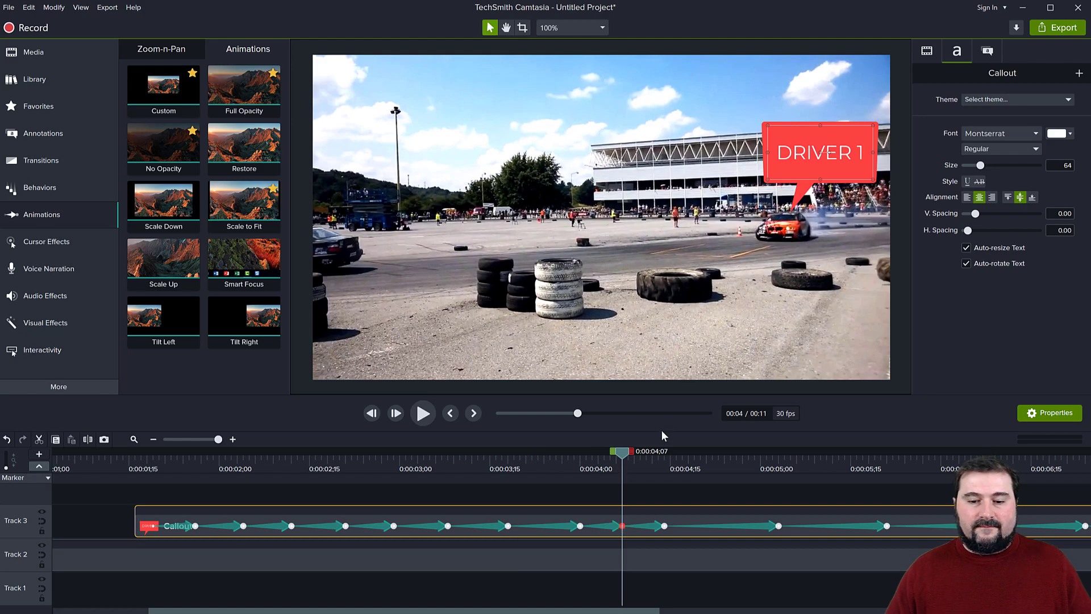
{"action": "left_click_drag", "start_coordinate": [618, 469], "coordinate": [714, 463]}
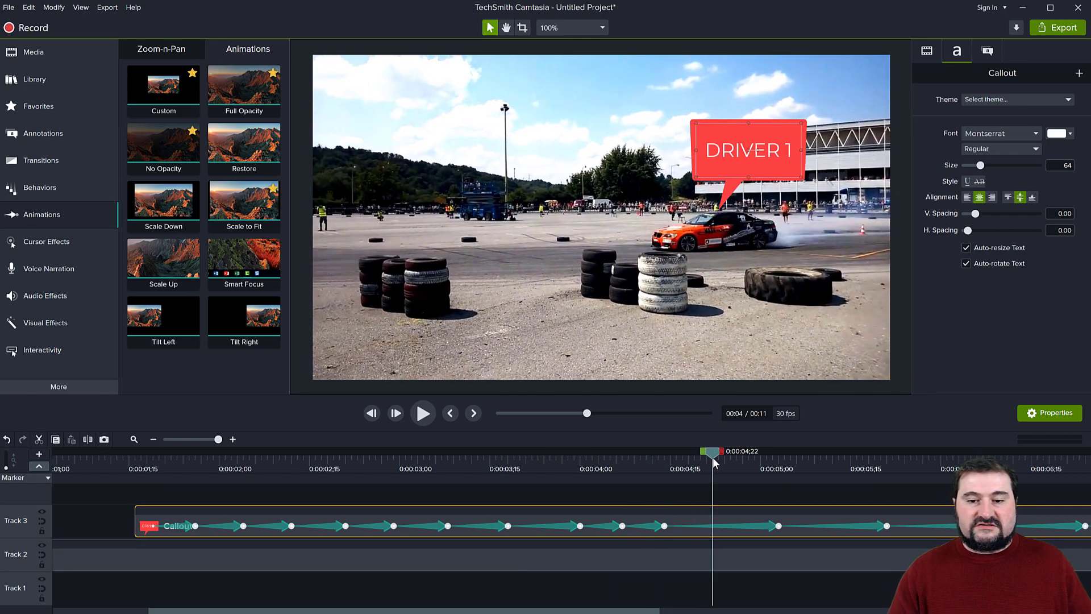
{"action": "key", "text": "Right"}
{"action": "key", "text": "Right"}
{"action": "key", "text": "Right"}
{"action": "key", "text": "Right"}
{"action": "key", "text": "Right"}
{"action": "key", "text": "Right"}
{"action": "key", "text": "Right"}
{"action": "key", "text": "Right"}
{"action": "left_click_drag", "start_coordinate": [714, 463], "coordinate": [827, 473]}
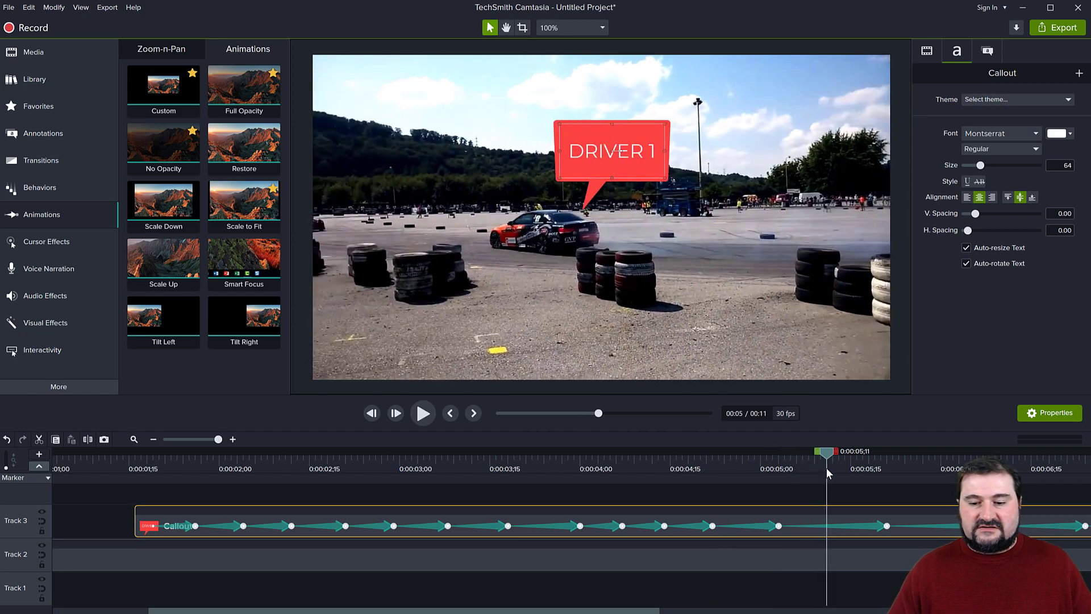
{"action": "key", "text": "Left"}
{"action": "key", "text": "Left"}
{"action": "key", "text": "Left"}
{"action": "key", "text": "Left"}
{"action": "key", "text": "Left"}
{"action": "key", "text": "Left"}
{"action": "key", "text": "Left"}
{"action": "key", "text": "Left"}
{"action": "key", "text": "Left"}
{"action": "key", "text": "Left"}
{"action": "key", "text": "Left"}
{"action": "key", "text": "Left"}
{"action": "key", "text": "Left"}
{"action": "key", "text": "Left"}
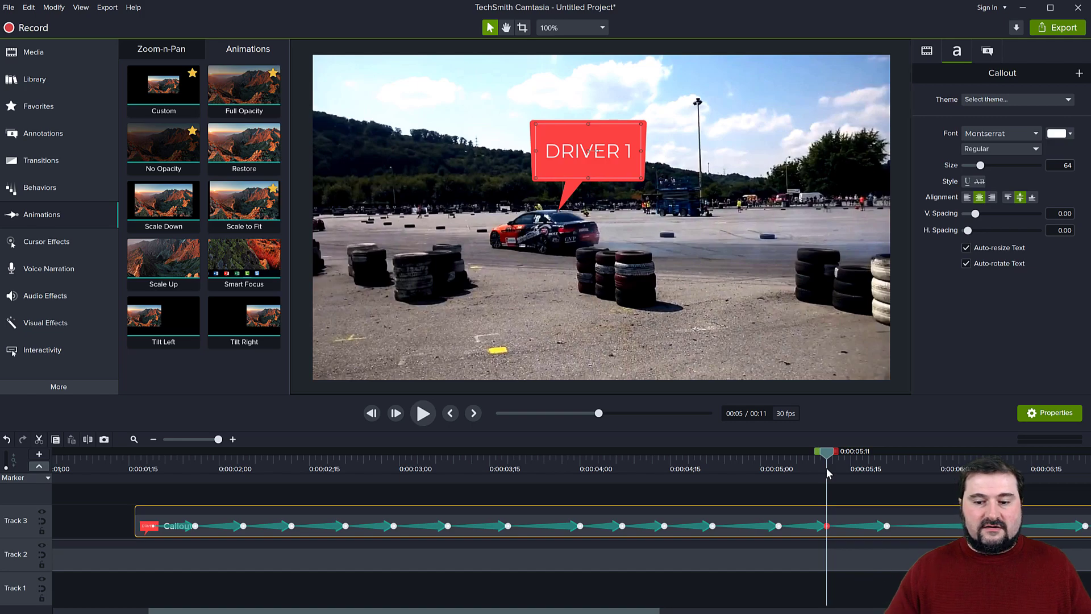
{"action": "left_click_drag", "start_coordinate": [828, 472], "coordinate": [938, 479]}
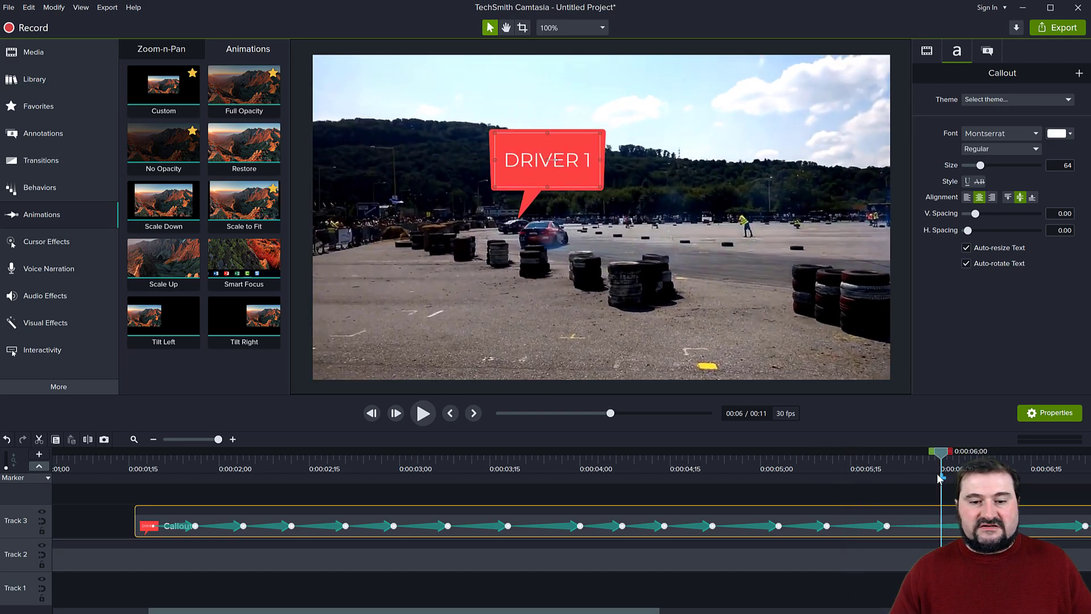
{"action": "key", "text": "Right"}
{"action": "key", "text": "Right"}
{"action": "key", "text": "Right"}
{"action": "key", "text": "Right"}
{"action": "key", "text": "Right"}
{"action": "key", "text": "Right"}
{"action": "key", "text": "Right"}
{"action": "key", "text": "Right"}
{"action": "key", "text": "Right"}
{"action": "key", "text": "Right"}
{"action": "key", "text": "Right"}
{"action": "key", "text": "Right"}
{"action": "key", "text": "Right"}
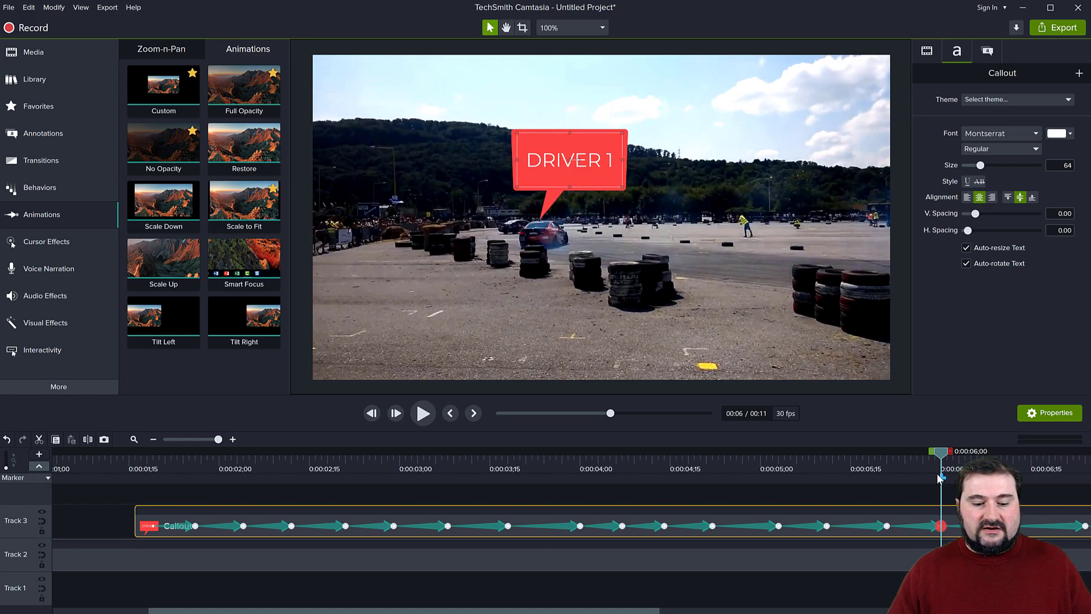
{"action": "scroll", "coordinate": [873, 545], "scroll_direction": "down", "scroll_amount": 1, "text": "ctrl"}
Step: Nudge the callout onto the car at successive stops through about 0:07 and 0:08;11
{"action": "scroll", "coordinate": [873, 546], "scroll_direction": "right", "scroll_amount": 6}
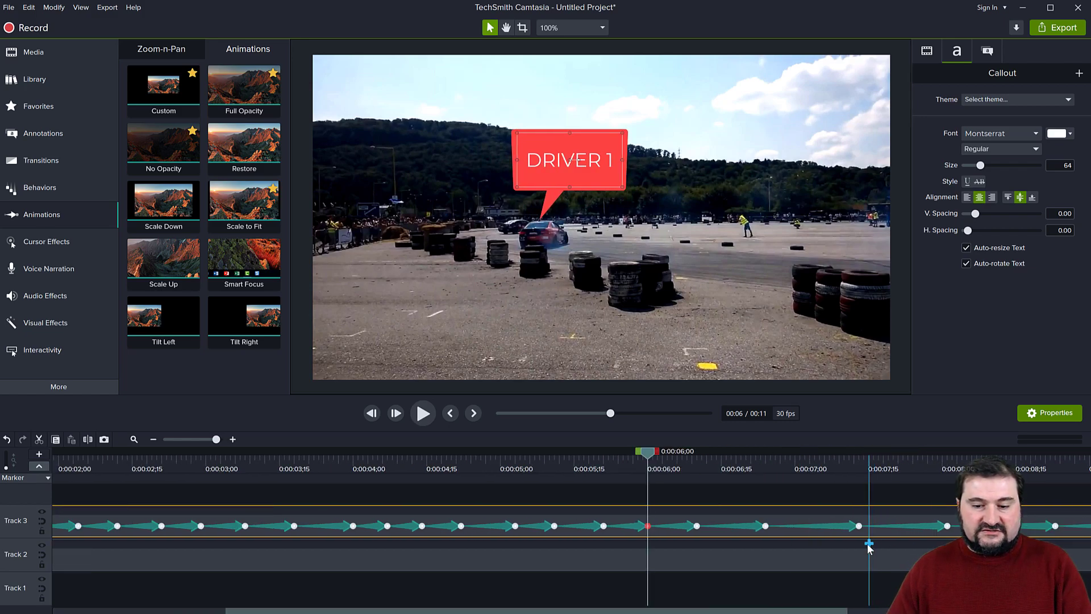
{"action": "left_click_drag", "start_coordinate": [287, 453], "coordinate": [367, 463]}
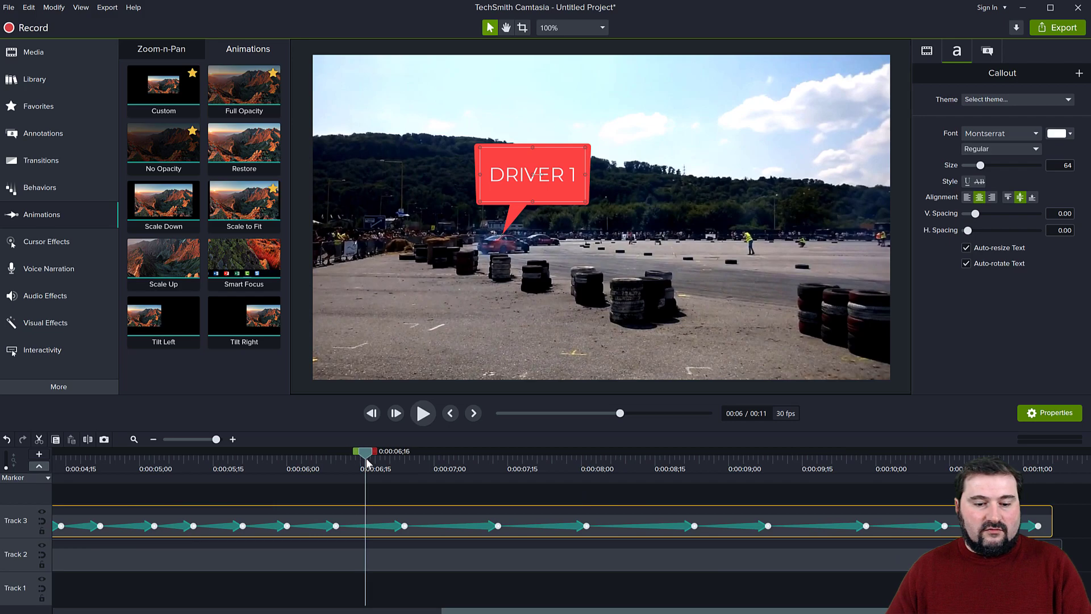
{"action": "key", "text": "Left"}
{"action": "key", "text": "Left"}
{"action": "key", "text": "Left"}
{"action": "key", "text": "Left"}
{"action": "key", "text": "Left"}
{"action": "key", "text": "Left"}
{"action": "key", "text": "Left"}
{"action": "key", "text": "Left"}
{"action": "key", "text": "Left"}
{"action": "key", "text": "Left"}
{"action": "key", "text": "Left"}
{"action": "key", "text": "Left"}
{"action": "key", "text": "Left"}
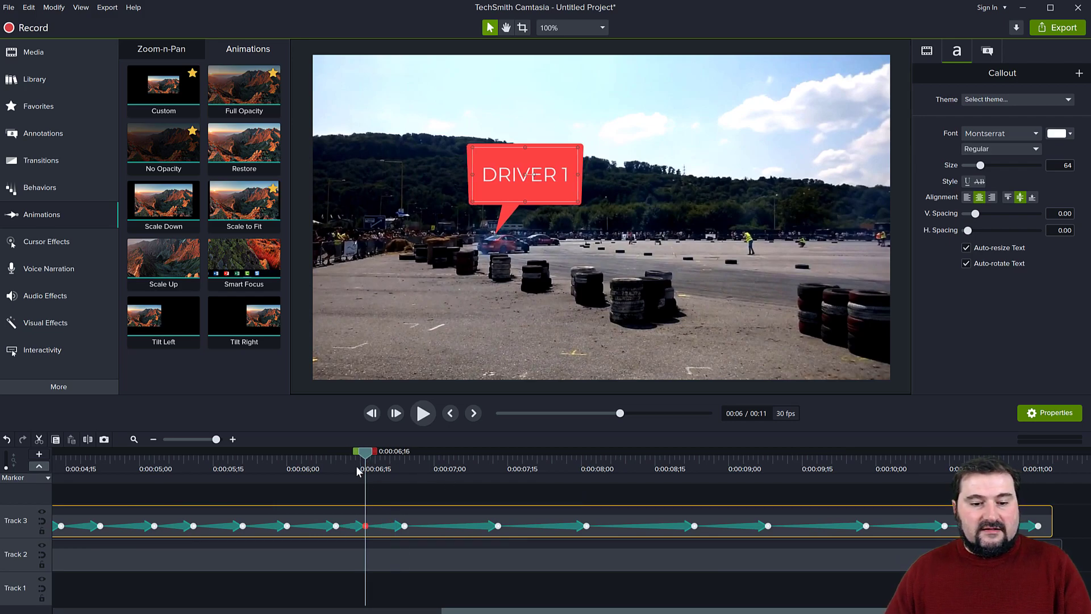
{"action": "left_click_drag", "start_coordinate": [369, 457], "coordinate": [538, 462]}
{"action": "key", "text": "Right"}
{"action": "key", "text": "Right"}
{"action": "key", "text": "Right"}
{"action": "key", "text": "Right"}
{"action": "key", "text": "Right"}
{"action": "key", "text": "Right"}
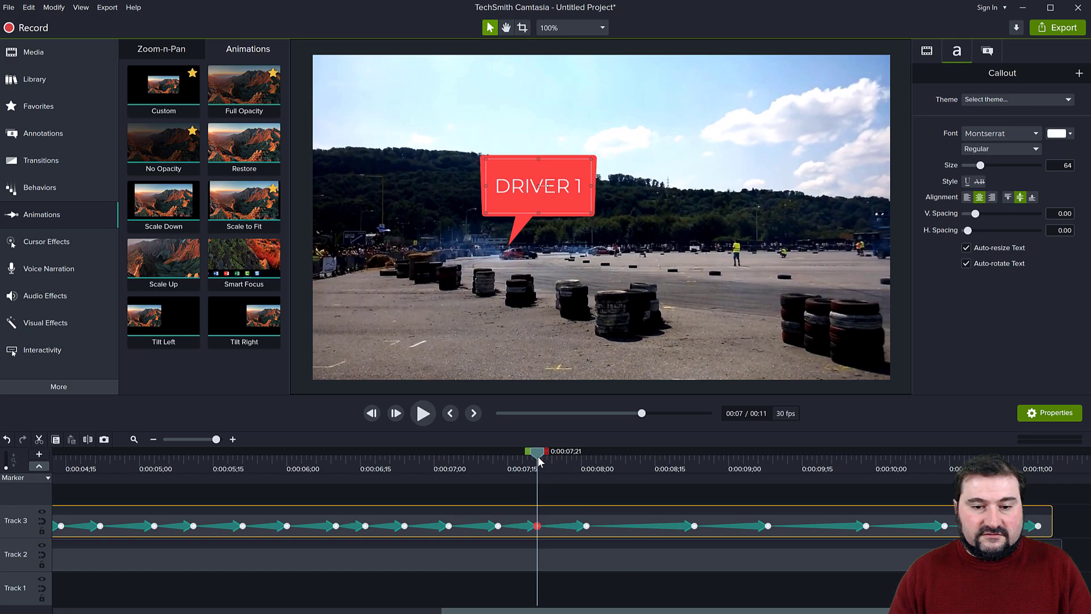
{"action": "left_click_drag", "start_coordinate": [538, 458], "coordinate": [731, 455]}
{"action": "key", "text": "Left"}
{"action": "key", "text": "Left"}
{"action": "key", "text": "Left"}
{"action": "key", "text": "Left"}
{"action": "key", "text": "Left"}
{"action": "key", "text": "Left"}
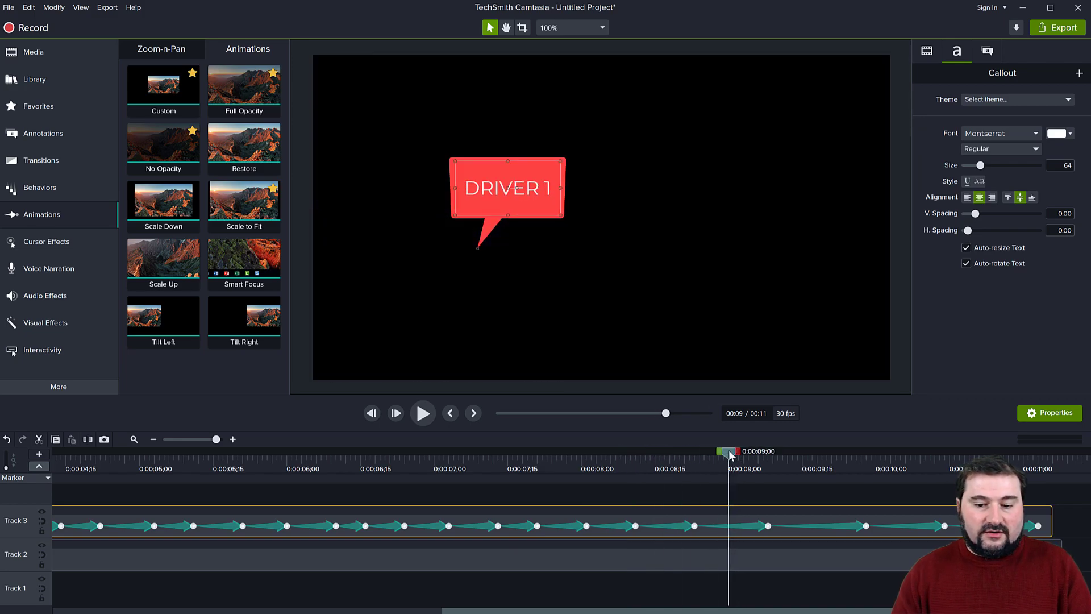
Step: Add callout keyframes near 9;01, 9;17 and 10;05, then advance to 0:10;23
{"action": "left_click", "coordinate": [371, 415]}
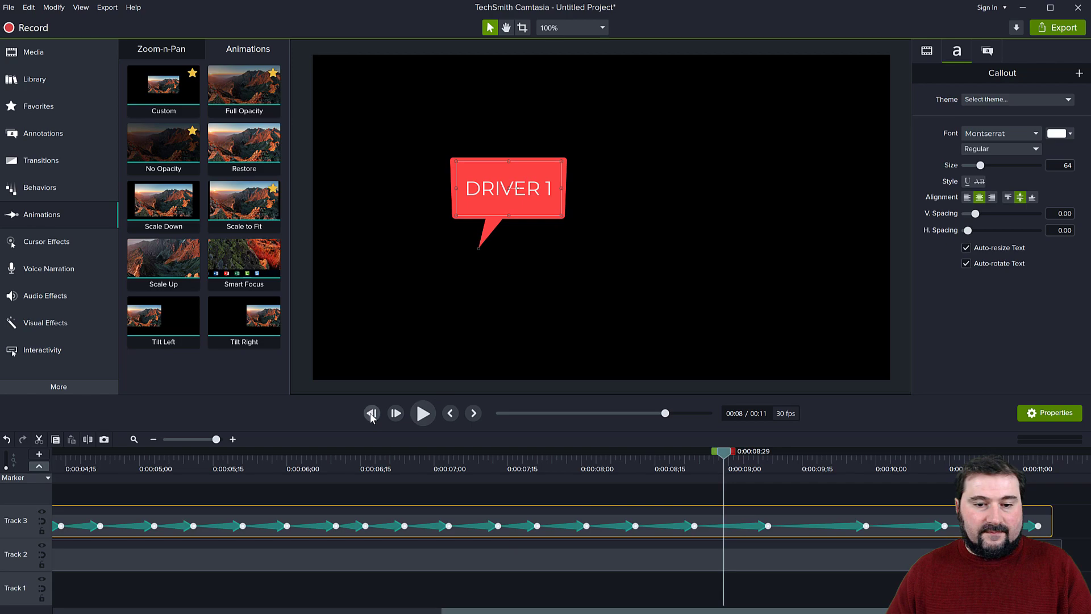
{"action": "left_click", "coordinate": [394, 415]}
{"action": "left_click", "coordinate": [395, 415]}
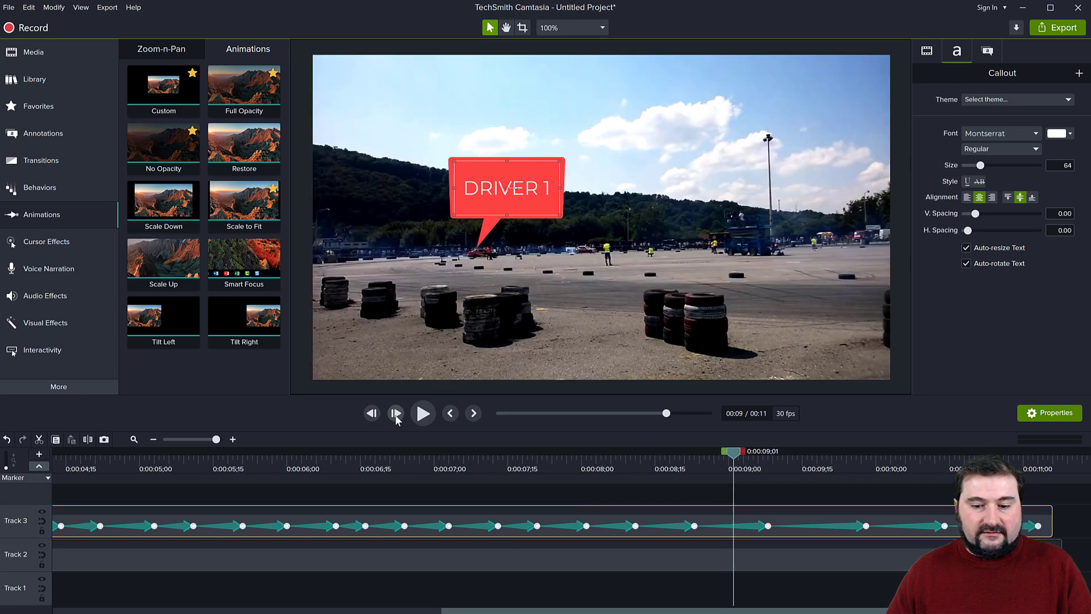
{"action": "key", "text": "Right"}
{"action": "key", "text": "Right"}
{"action": "key", "text": "Right"}
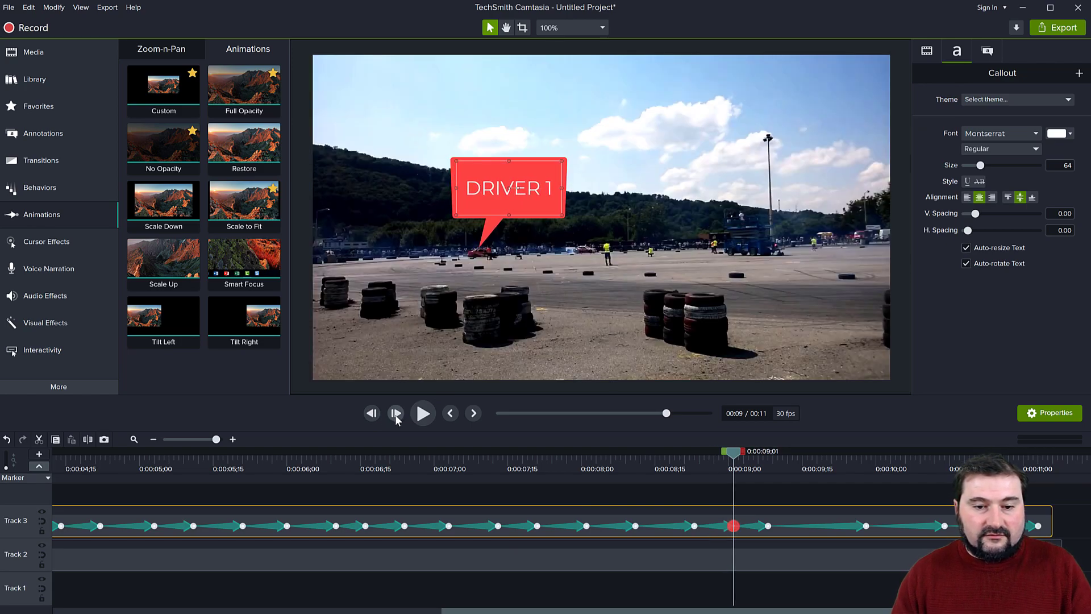
{"action": "left_click_drag", "start_coordinate": [741, 469], "coordinate": [812, 465]}
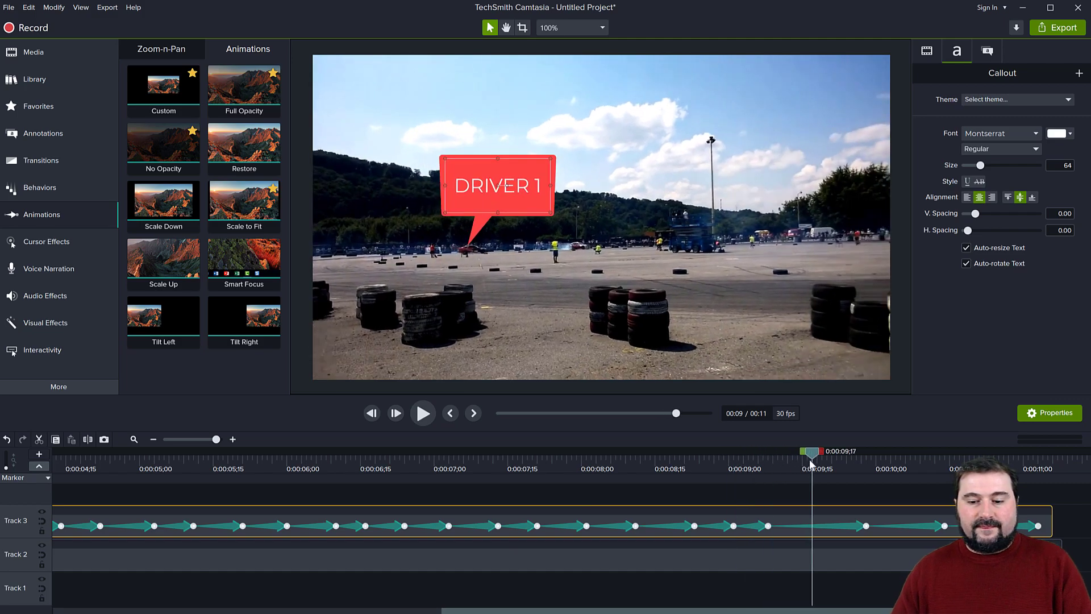
{"action": "key", "text": "Left"}
{"action": "key", "text": "Left"}
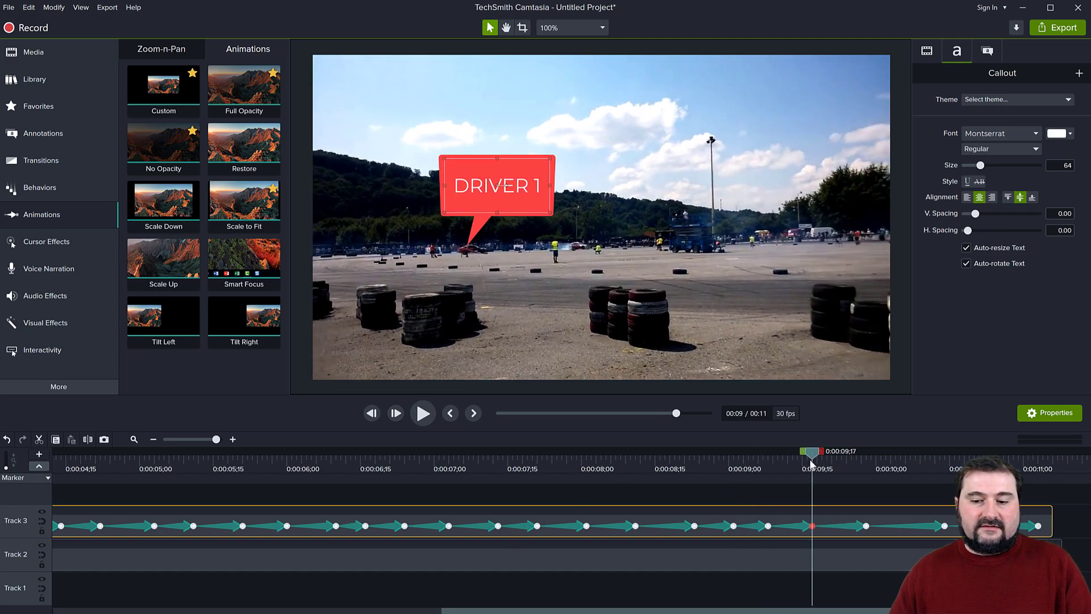
{"action": "left_click_drag", "start_coordinate": [810, 453], "coordinate": [898, 460]}
{"action": "key", "text": "Left"}
{"action": "key", "text": "Left"}
{"action": "key", "text": "Left"}
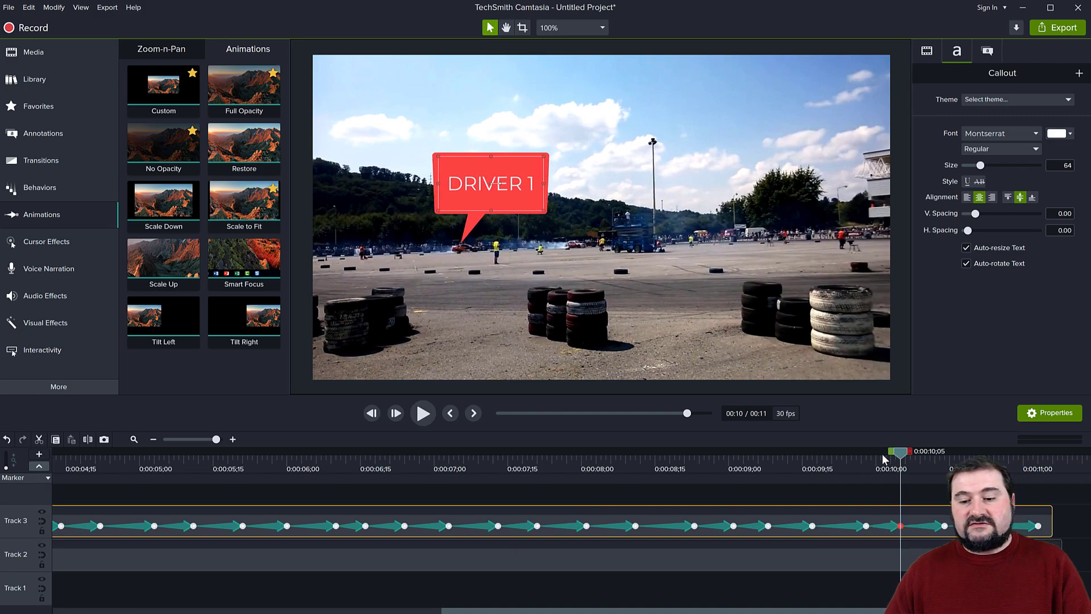
{"action": "left_click_drag", "start_coordinate": [915, 455], "coordinate": [992, 454]}
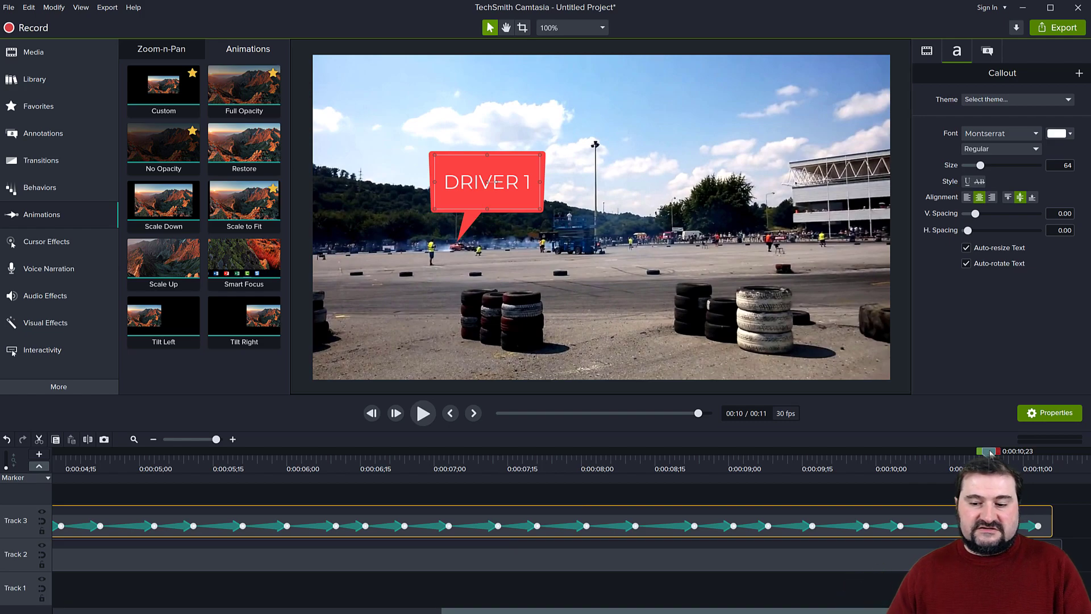
{"action": "scroll", "coordinate": [844, 543], "scroll_direction": "down", "scroll_amount": 2}
{"action": "scroll", "coordinate": [843, 546], "scroll_direction": "down", "scroll_amount": 1}
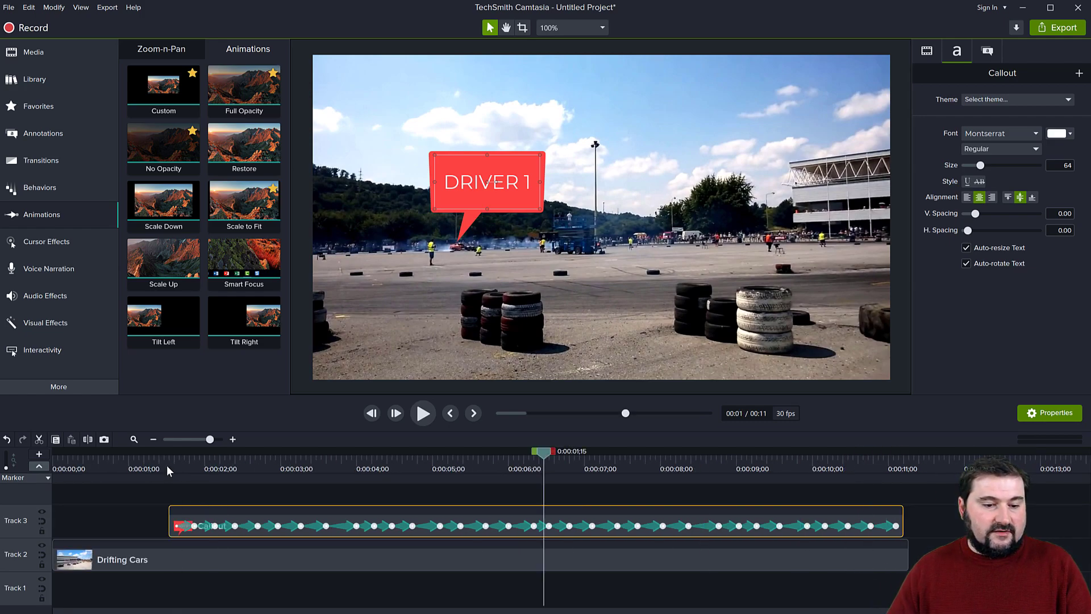
{"action": "left_click", "coordinate": [166, 464]}
{"action": "left_click", "coordinate": [423, 414]}
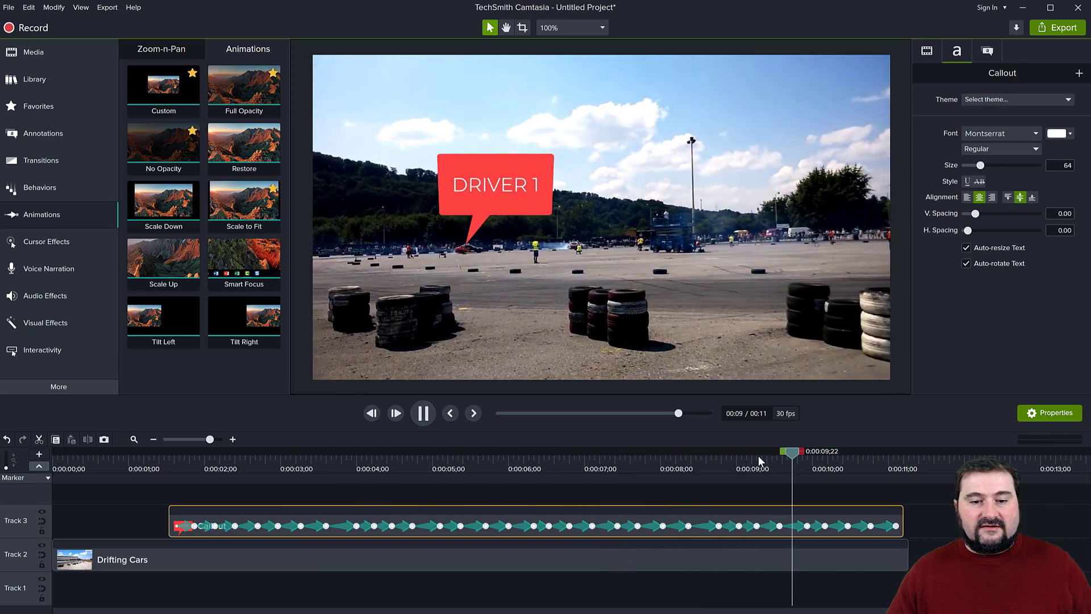
{"action": "left_click_drag", "start_coordinate": [909, 451], "coordinate": [398, 484]}
{"action": "left_click", "coordinate": [395, 414]}
{"action": "left_click", "coordinate": [395, 413]}
{"action": "left_click", "coordinate": [395, 414]}
{"action": "left_click", "coordinate": [396, 413]}
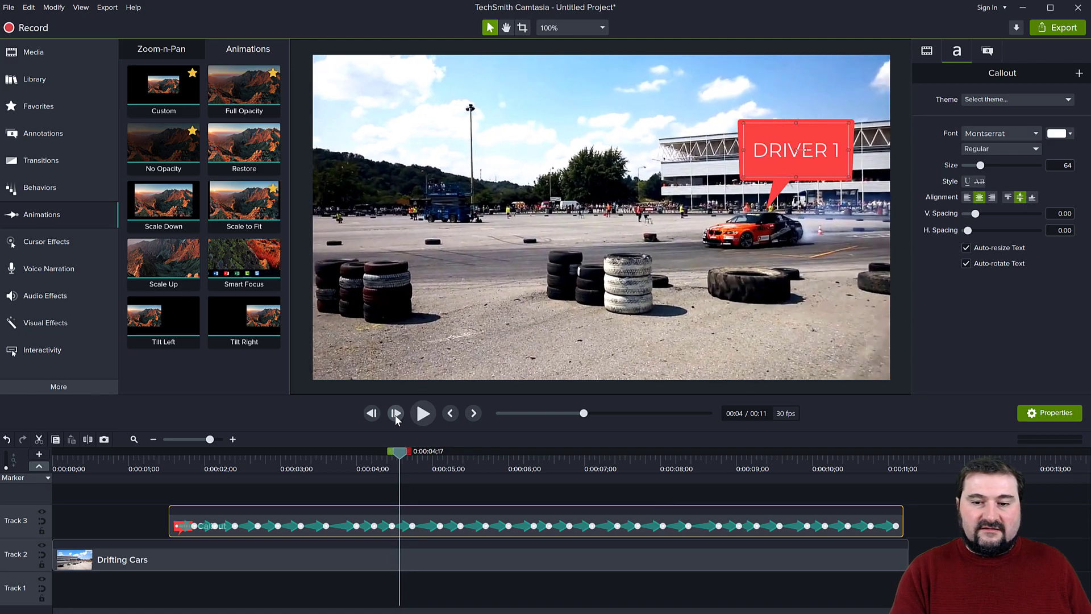
{"action": "left_click", "coordinate": [396, 413]}
{"action": "left_click", "coordinate": [395, 413]}
{"action": "left_click", "coordinate": [395, 413]}
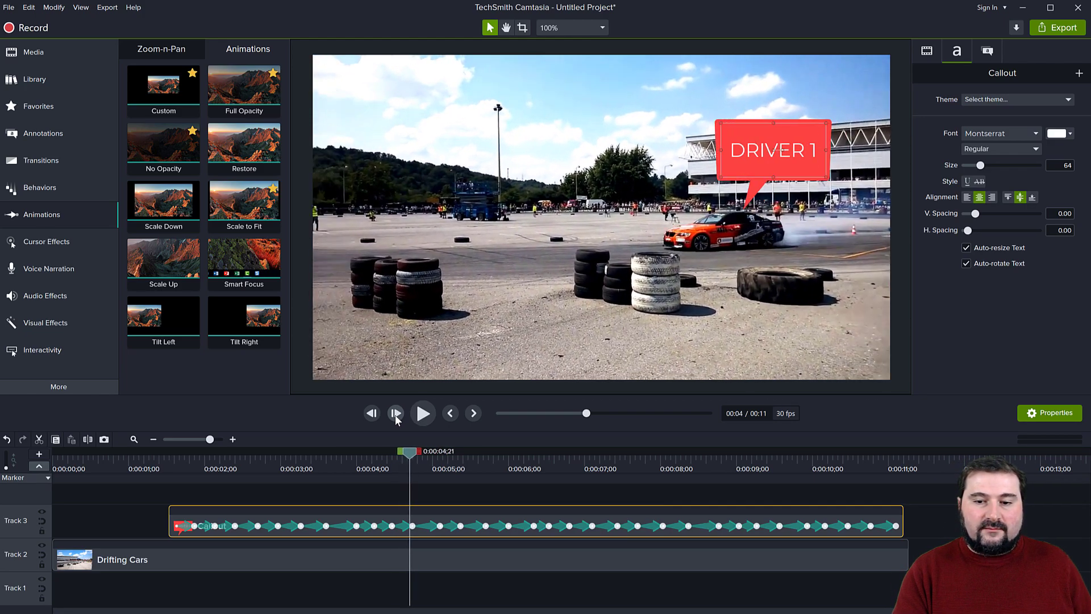
{"action": "left_click", "coordinate": [395, 413]}
{"action": "left_click", "coordinate": [396, 413]}
{"action": "left_click", "coordinate": [395, 413]}
{"action": "left_click", "coordinate": [396, 413]}
{"action": "left_click", "coordinate": [396, 414]}
{"action": "left_click", "coordinate": [396, 413]}
{"action": "left_click", "coordinate": [395, 413]}
{"action": "left_click", "coordinate": [396, 413]}
{"action": "left_click", "coordinate": [395, 413]}
{"action": "left_click", "coordinate": [396, 413]}
{"action": "left_click", "coordinate": [395, 413]}
{"action": "left_click", "coordinate": [396, 413]}
{"action": "left_click", "coordinate": [396, 413]}
{"action": "left_click", "coordinate": [396, 413]}
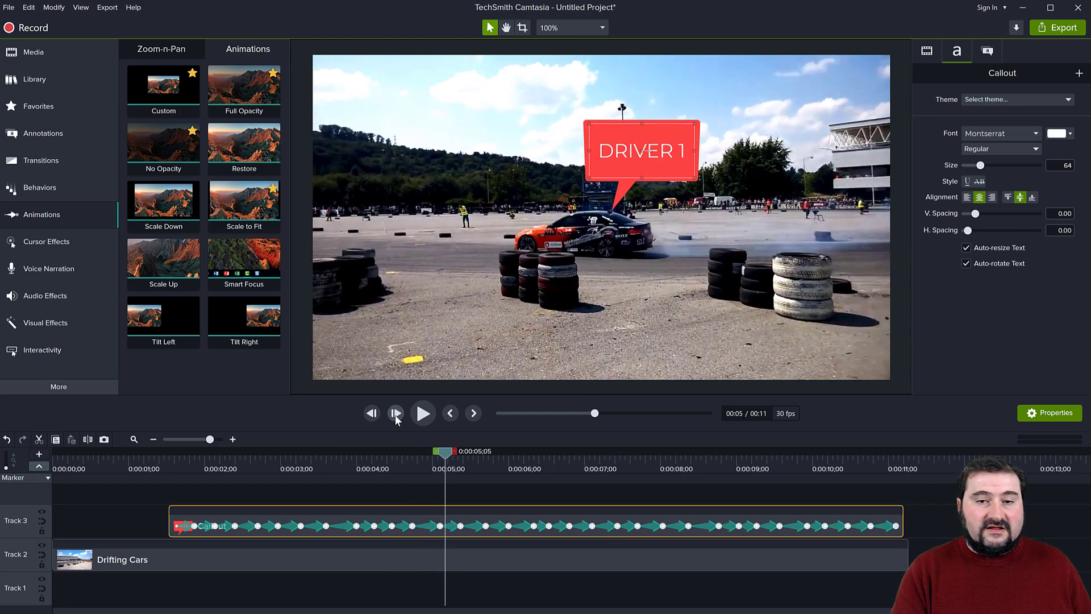
{"action": "left_click", "coordinate": [396, 413]}
{"action": "left_click", "coordinate": [395, 414]}
{"action": "left_click", "coordinate": [396, 414]}
{"action": "left_click", "coordinate": [395, 413]}
Step: Keyframe the callout frame by frame from 0:05;08, nudging it left to track the car
{"action": "key", "text": "ctrl+Left"}
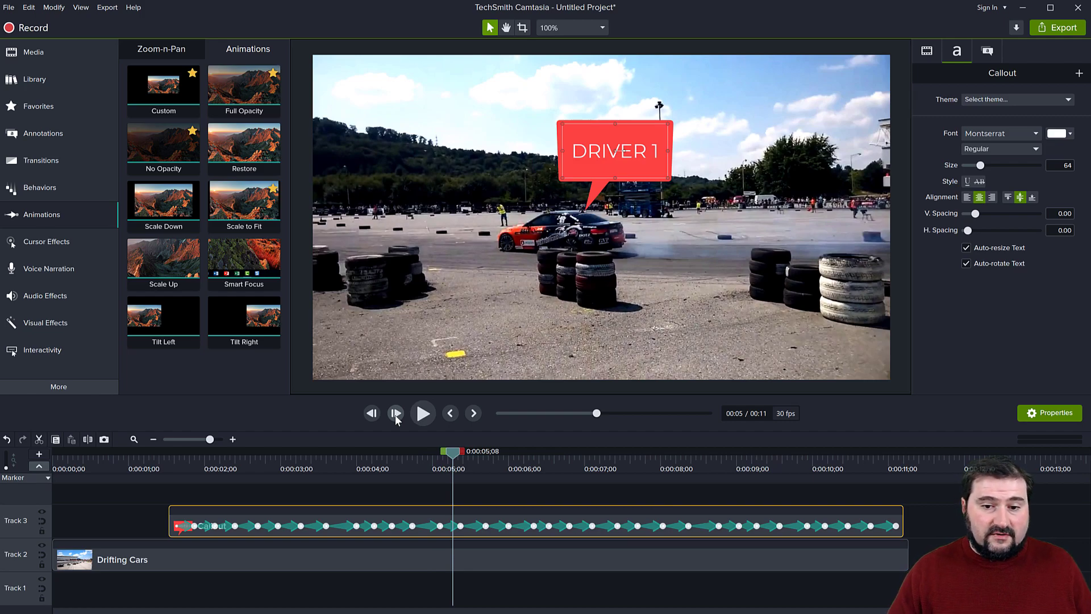
{"action": "key", "text": "Left"}
{"action": "key", "text": "Left"}
{"action": "key", "text": "Left"}
{"action": "key", "text": "Left"}
{"action": "key", "text": "Left"}
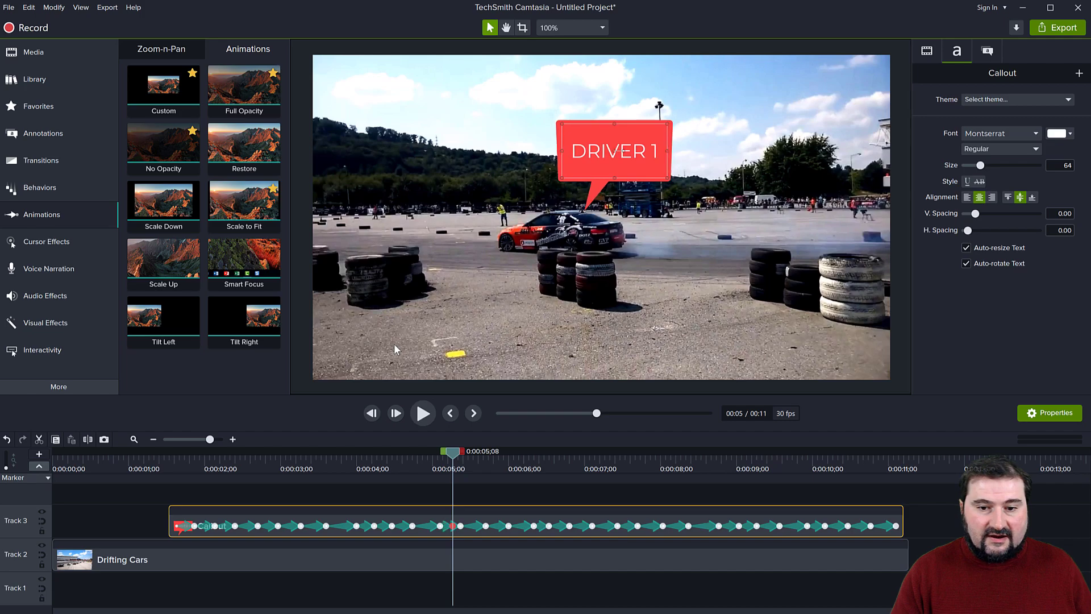
{"action": "key", "text": "Left"}
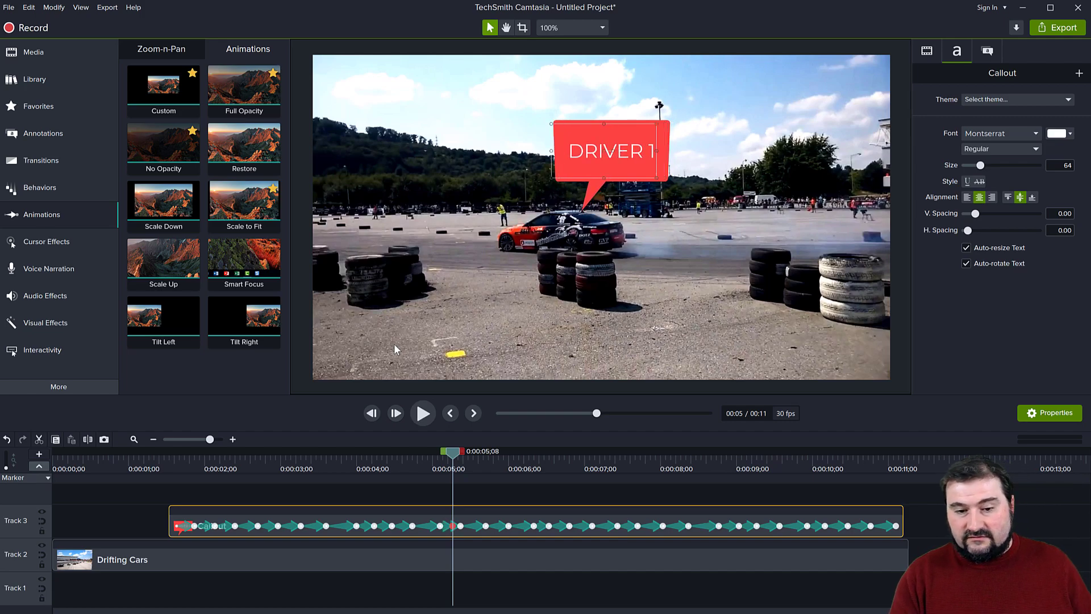
{"action": "key", "text": "ctrl+Right"}
{"action": "key", "text": "ctrl+Right"}
{"action": "key", "text": "ctrl+Right"}
{"action": "key", "text": "ctrl+Right"}
{"action": "key", "text": "Left"}
{"action": "key", "text": "Left"}
{"action": "key", "text": "Left"}
{"action": "key", "text": "ctrl+Right"}
{"action": "key", "text": "ctrl+Right"}
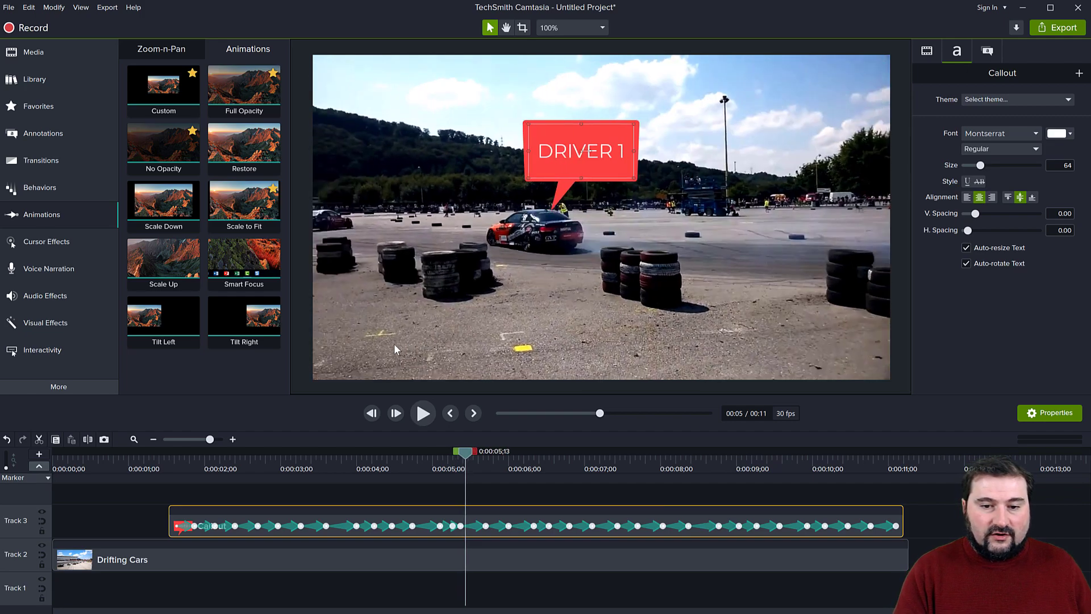
{"action": "key", "text": "Left"}
{"action": "key", "text": "Left"}
{"action": "key", "text": "Left"}
{"action": "key", "text": "Left"}
{"action": "key", "text": "Left"}
{"action": "key", "text": "Left"}
{"action": "key", "text": "Left"}
{"action": "key", "text": "Left"}
{"action": "key", "text": "Left"}
{"action": "key", "text": "Left"}
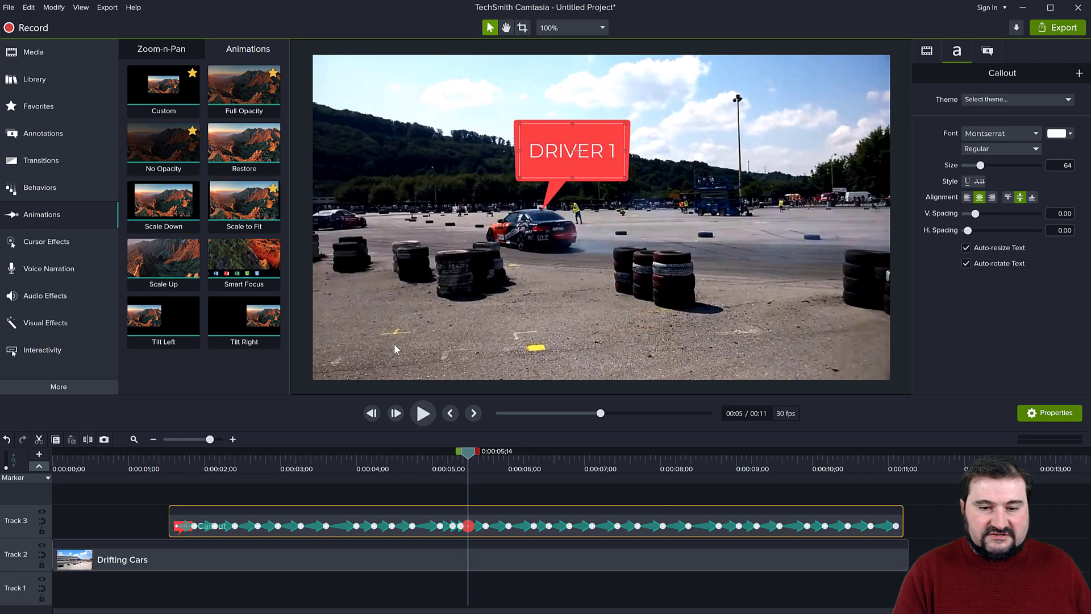
{"action": "key", "text": "ctrl+Right"}
{"action": "key", "text": "ctrl+Right"}
{"action": "key", "text": "Left"}
{"action": "key", "text": "Left"}
{"action": "key", "text": "Left"}
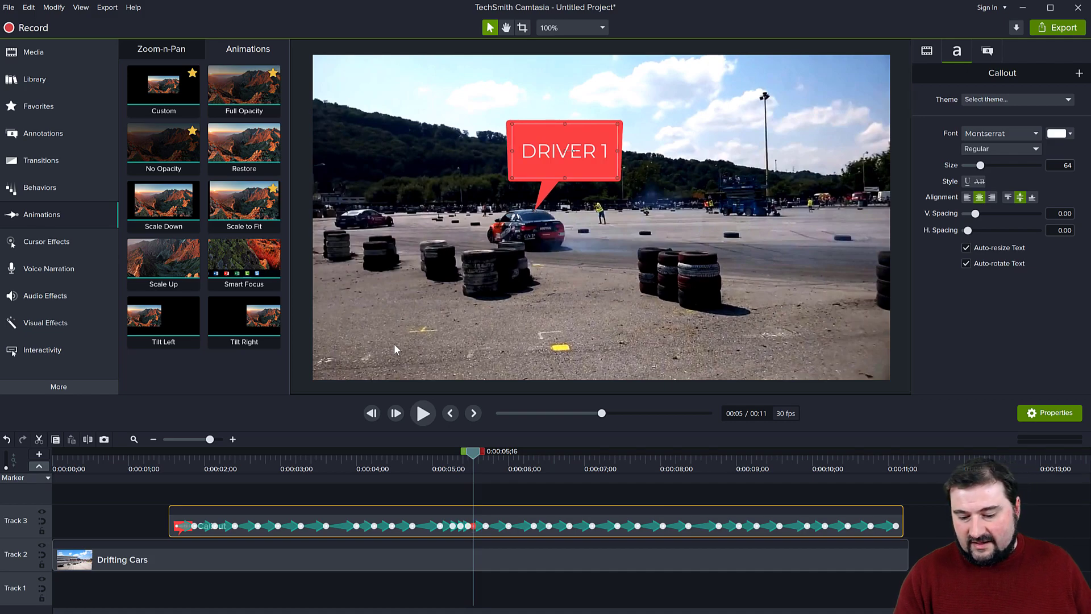
{"action": "key", "text": "ctrl+Right"}
{"action": "key", "text": "ctrl+Right"}
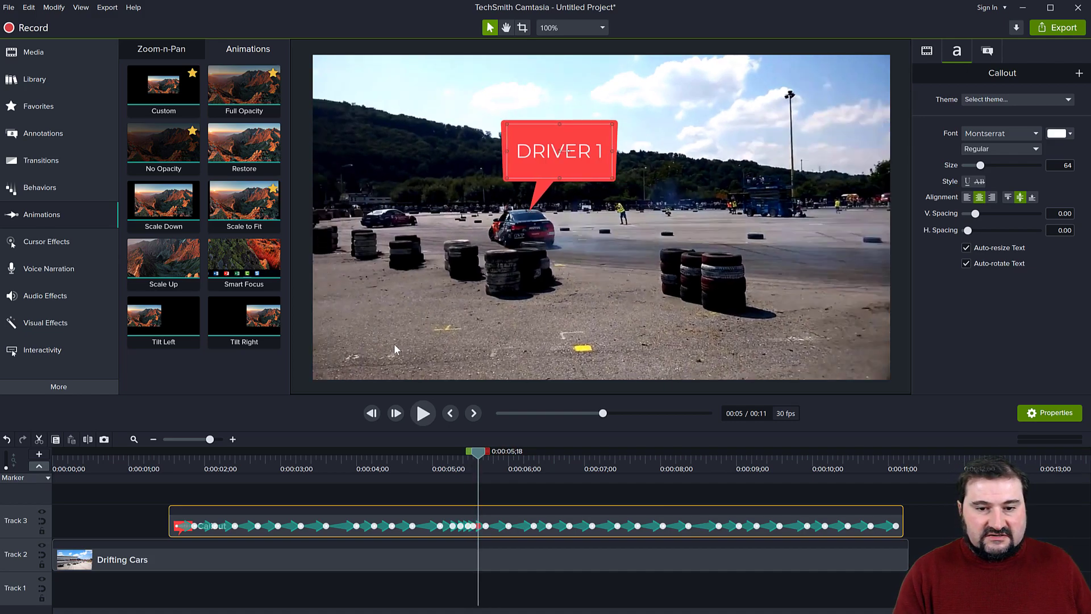
{"action": "key", "text": "ctrl+Right"}
{"action": "key", "text": "ctrl+Right"}
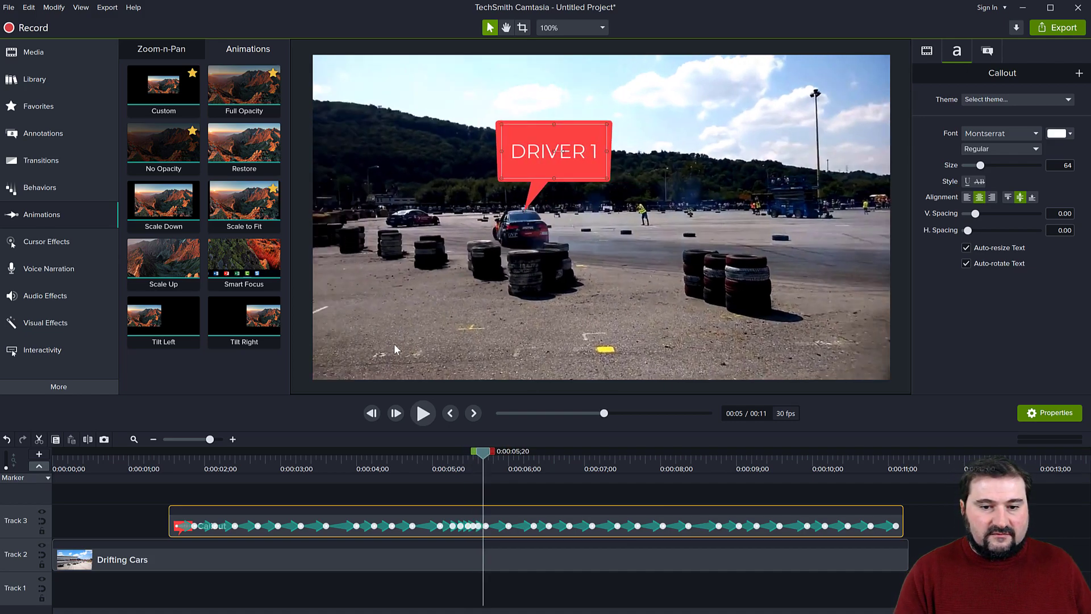
{"action": "key", "text": "ctrl+Right"}
{"action": "key", "text": "Left"}
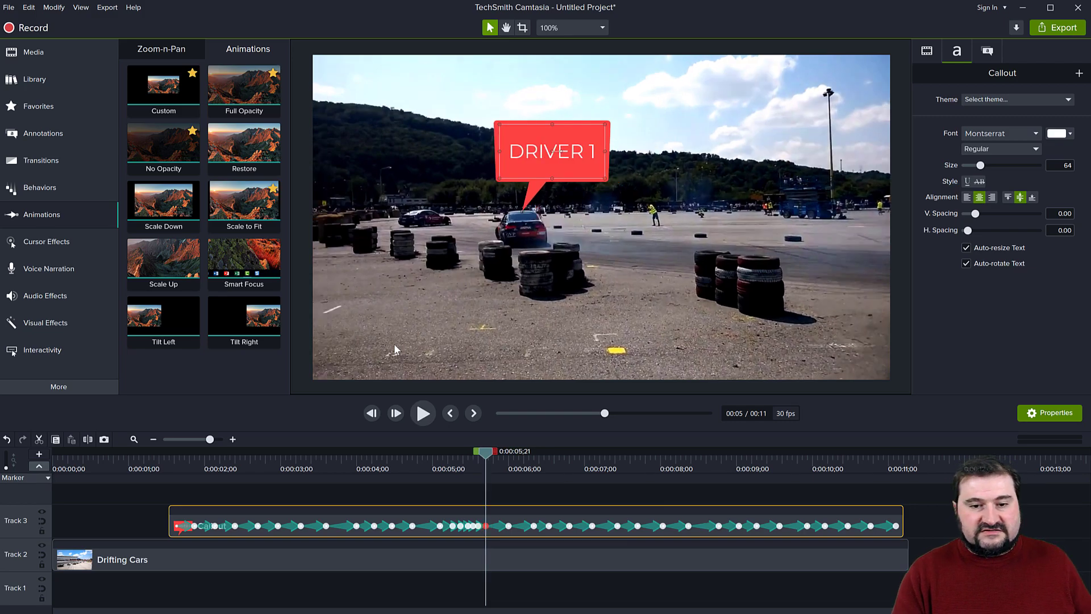
Step: Continue frame by frame up to 0:05;28, nudging the callout right onto the car
{"action": "key", "text": "ctrl+Right"}
{"action": "key", "text": "ctrl+Right"}
{"action": "key", "text": "Right"}
{"action": "key", "text": "Right"}
{"action": "key", "text": "Right"}
{"action": "key", "text": "Right"}
{"action": "key", "text": "ctrl+Right"}
{"action": "key", "text": "Right"}
{"action": "key", "text": "Right"}
{"action": "key", "text": "ctrl+Right"}
{"action": "key", "text": "Right"}
{"action": "key", "text": "Right"}
{"action": "key", "text": "Right"}
{"action": "key", "text": "ctrl+Right"}
{"action": "key", "text": "ctrl+Right"}
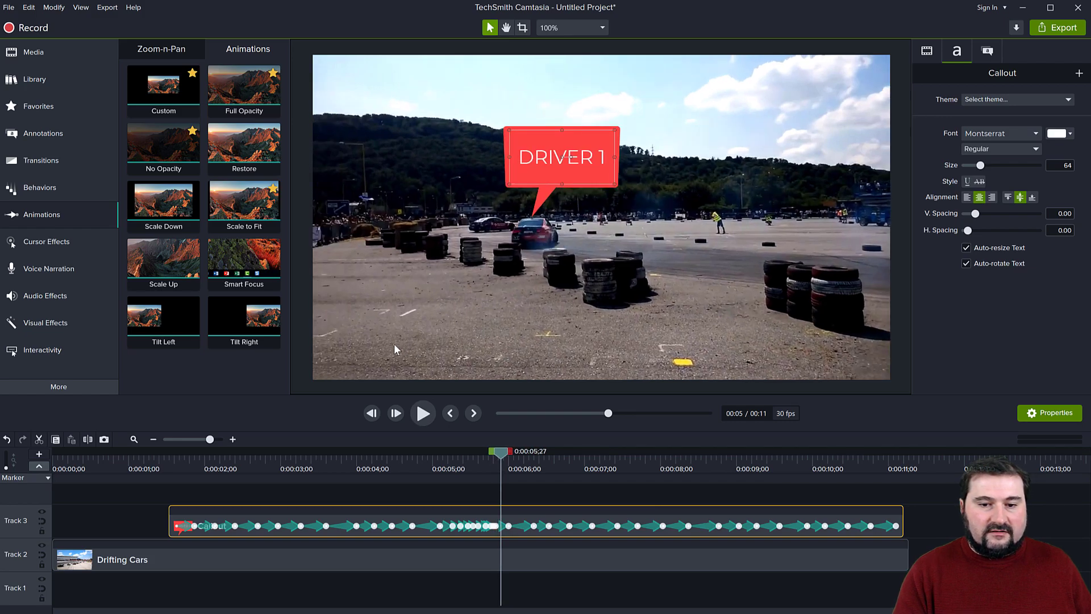
{"action": "key", "text": "Right"}
{"action": "key", "text": "Right"}
{"action": "key", "text": "ctrl+Right"}
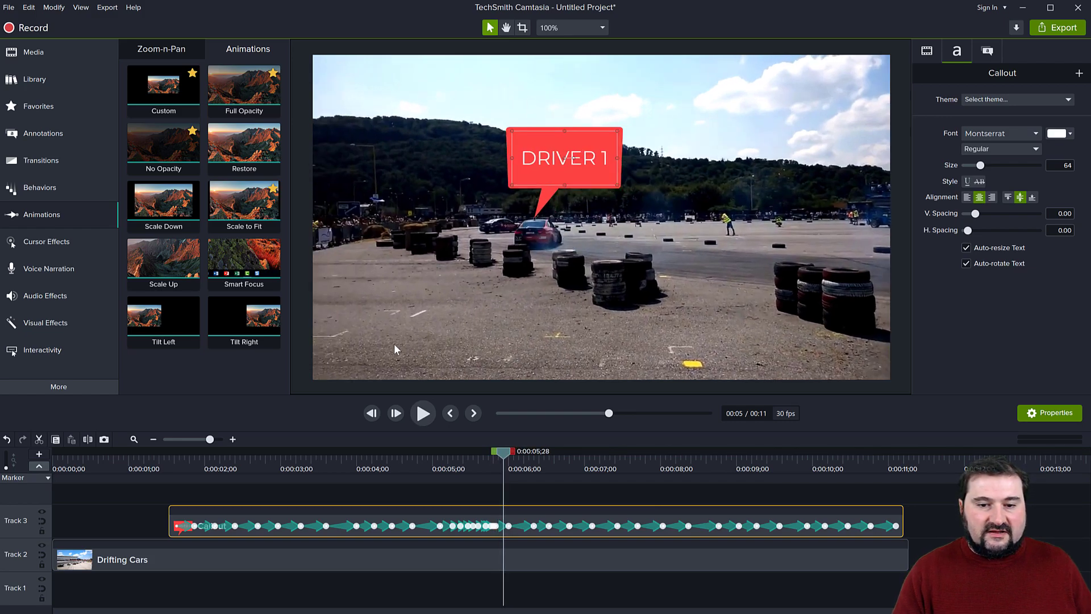
{"action": "key", "text": "Right"}
{"action": "key", "text": "Right"}
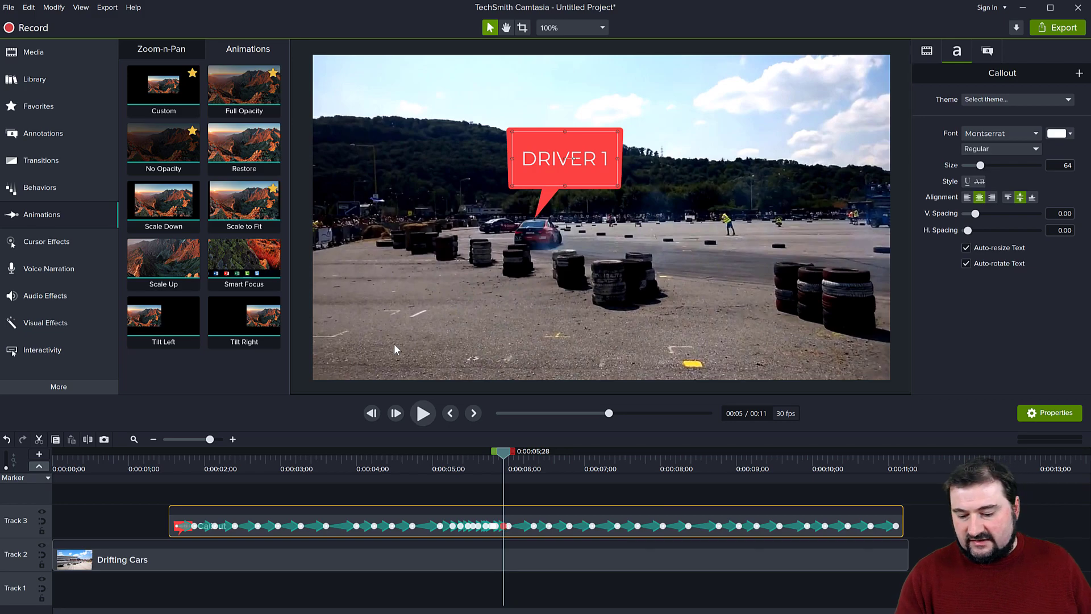
{"action": "key", "text": "Right"}
{"action": "key", "text": "Right"}
Step: Step frame by frame through the final seconds to 0:00:11, checking the callout stays over the car
{"action": "key", "text": "ctrl+Right"}
{"action": "key", "text": "ctrl+Right"}
{"action": "key", "text": "ctrl+Right"}
{"action": "key", "text": "ctrl+Right"}
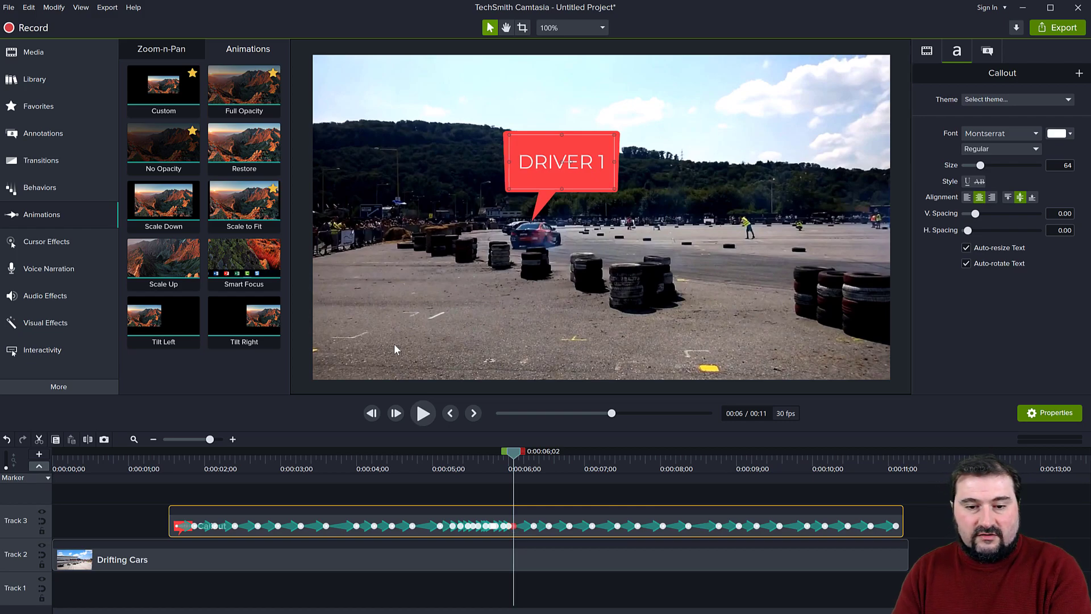
{"action": "key", "text": "ctrl+Right"}
{"action": "key", "text": "ctrl+Right"}
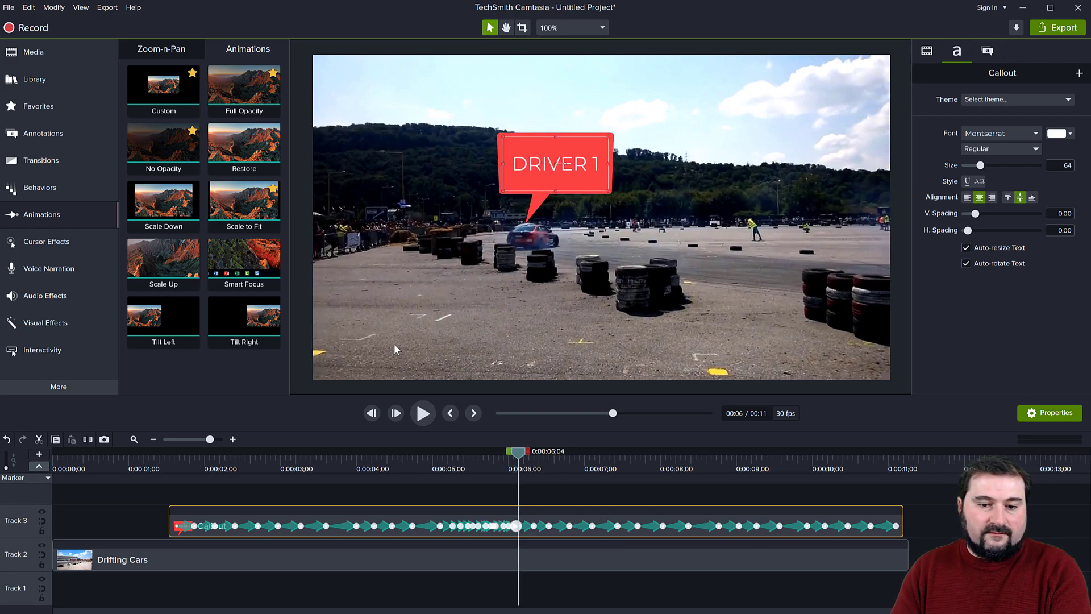
{"action": "key", "text": "ctrl+Right"}
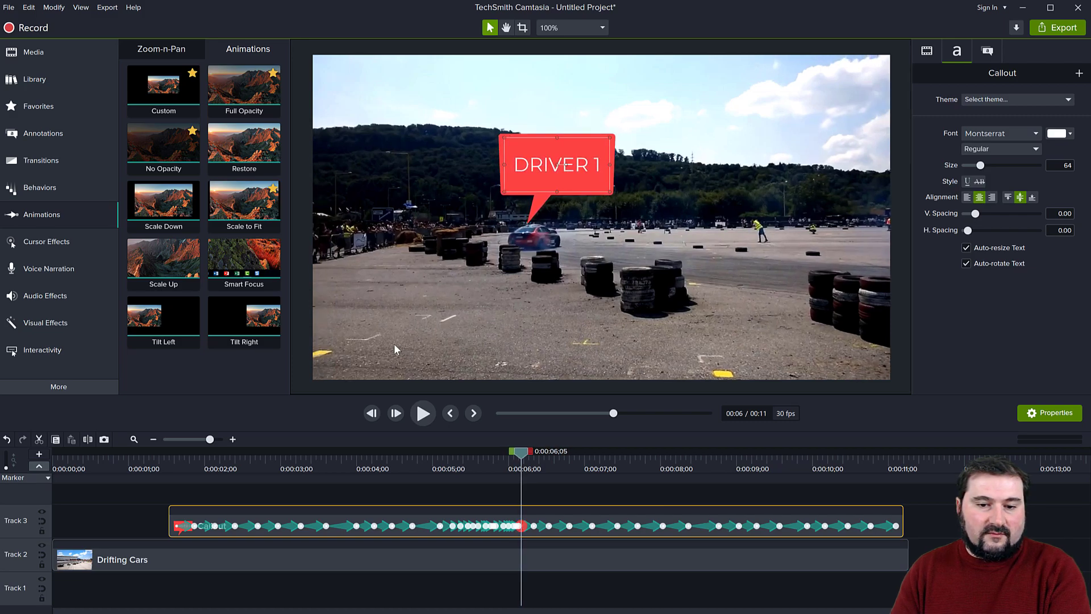
{"action": "key", "text": "ctrl+Right"}
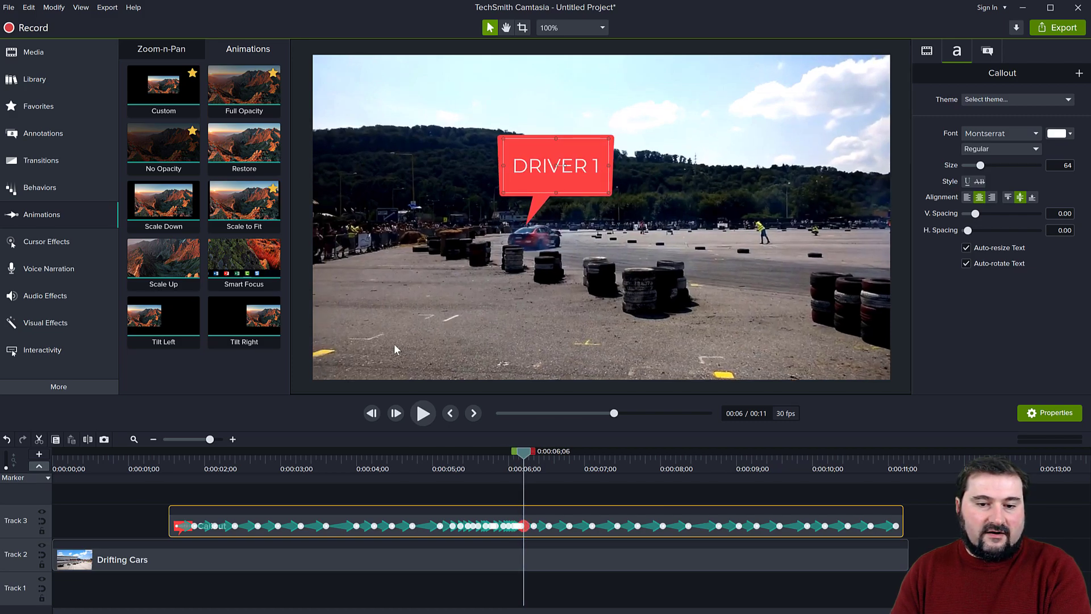
{"action": "key", "text": "ctrl+Right"}
{"action": "key", "text": "ctrl+Right"}
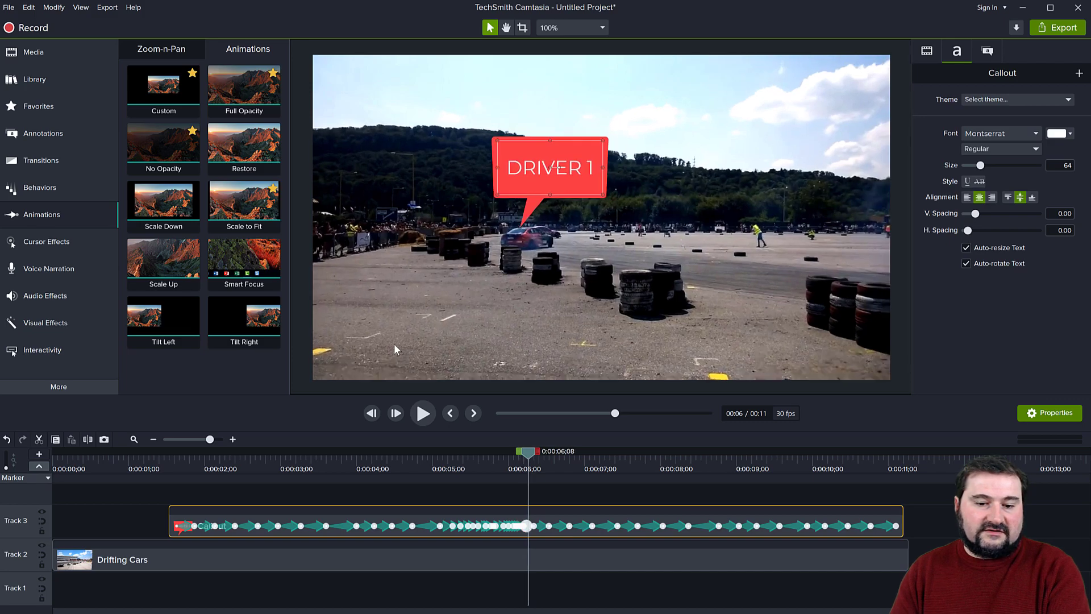
{"action": "key", "text": "ctrl+Right"}
{"action": "key", "text": "ctrl+Right"}
{"action": "key", "text": "ctrl+Right"}
{"action": "key", "text": "ctrl+Right"}
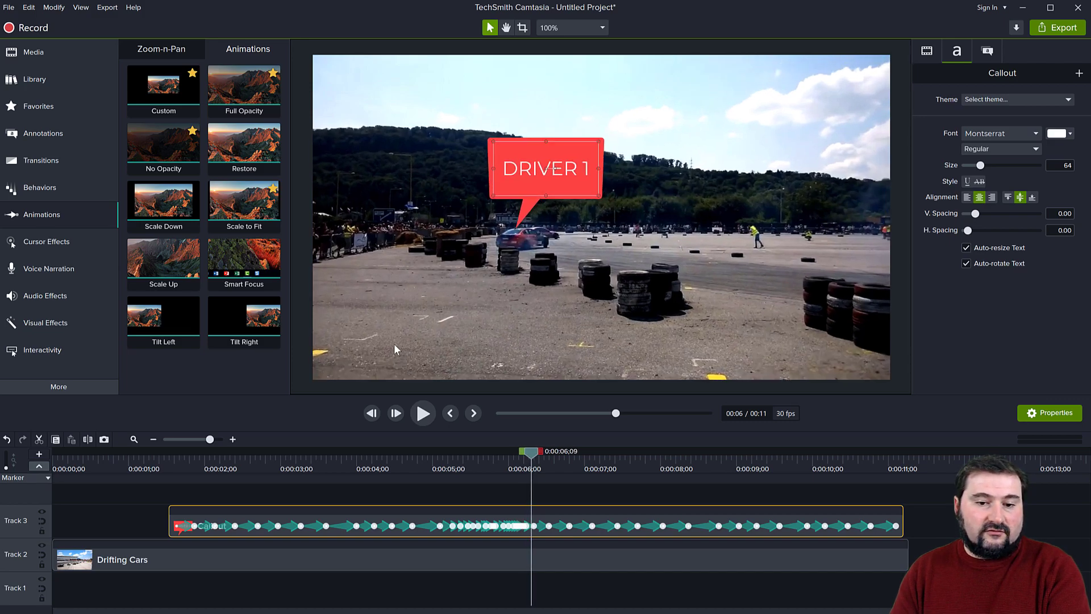
{"action": "key", "text": "ctrl+Right"}
{"action": "key", "text": "ctrl+Right"}
{"action": "key", "text": "ctrl+Right"}
{"action": "key", "text": "ctrl+Right"}
{"action": "key", "text": "ctrl+Right"}
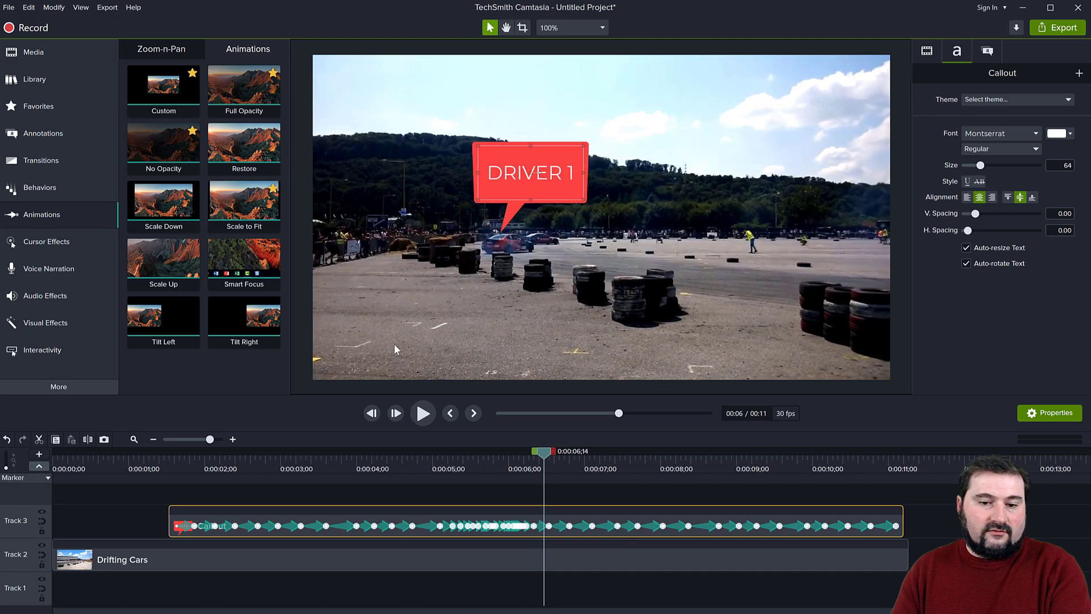
{"action": "key", "text": "ctrl+Right"}
{"action": "key", "text": "ctrl+Right"}
{"action": "key", "text": "ctrl+Right"}
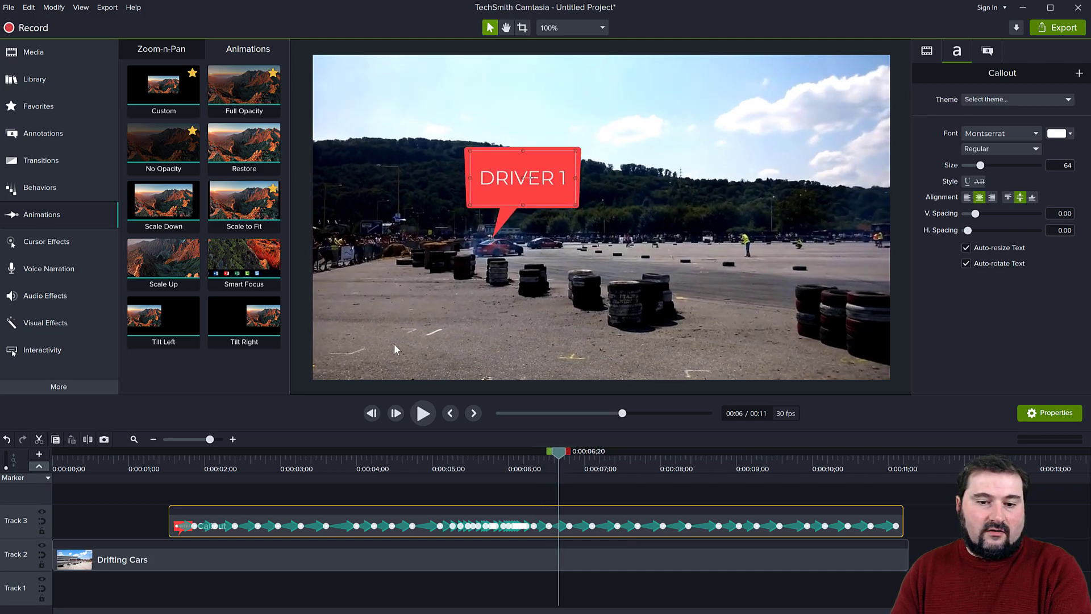
{"action": "key", "text": "ctrl+Right"}
{"action": "key", "text": "ctrl+Right"}
{"action": "key", "text": "ctrl+Right"}
{"action": "key", "text": "ctrl+Right"}
{"action": "key", "text": "ctrl+Right"}
{"action": "key", "text": "ctrl+Right"}
{"action": "key", "text": "ctrl+Right"}
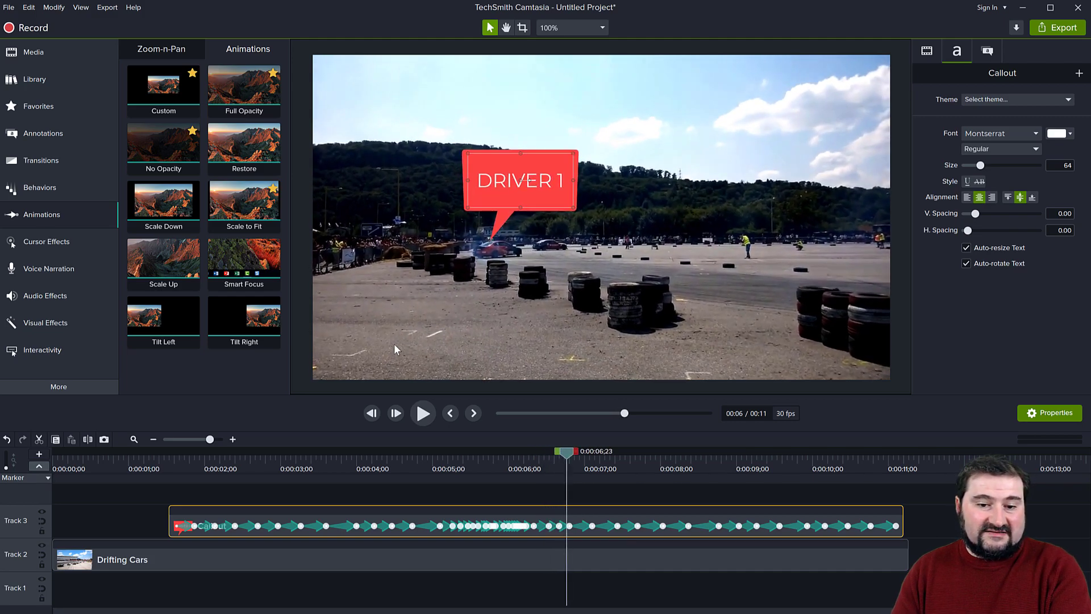
{"action": "key", "text": "ctrl+Right"}
{"action": "key", "text": "ctrl+Right"}
{"action": "key", "text": "ctrl+Right"}
{"action": "key", "text": "ctrl+Right"}
{"action": "key", "text": "ctrl+Right"}
{"action": "key", "text": "ctrl+Right"}
{"action": "key", "text": "ctrl+Right"}
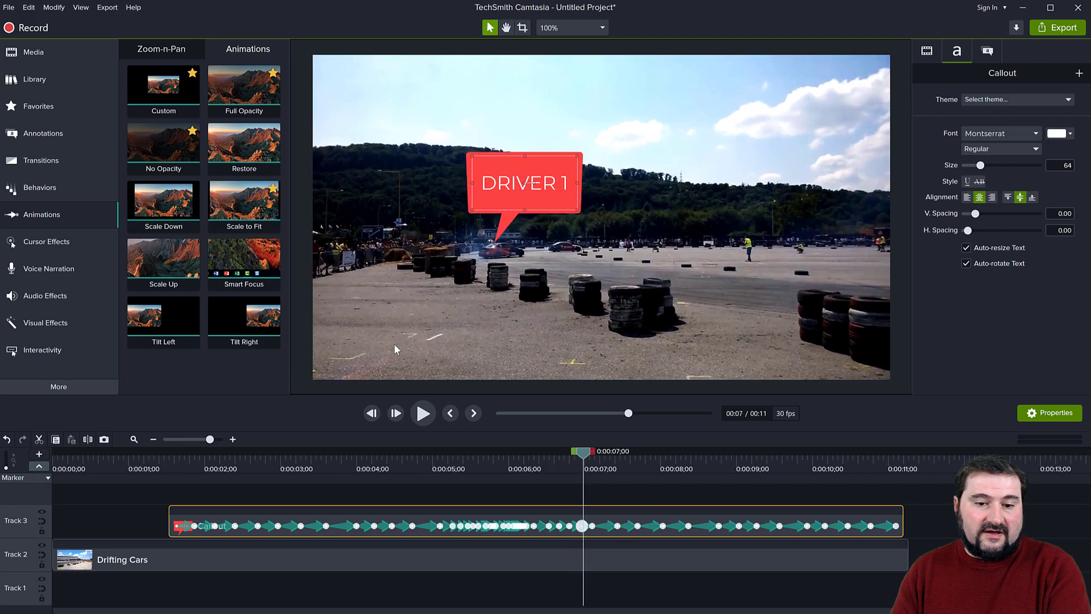
{"action": "key", "text": "ctrl+Right"}
{"action": "key", "text": "ctrl+Right"}
{"action": "key", "text": "ctrl+Right"}
{"action": "key", "text": "ctrl+Right"}
{"action": "key", "text": "ctrl+Right"}
{"action": "key", "text": "ctrl+Right"}
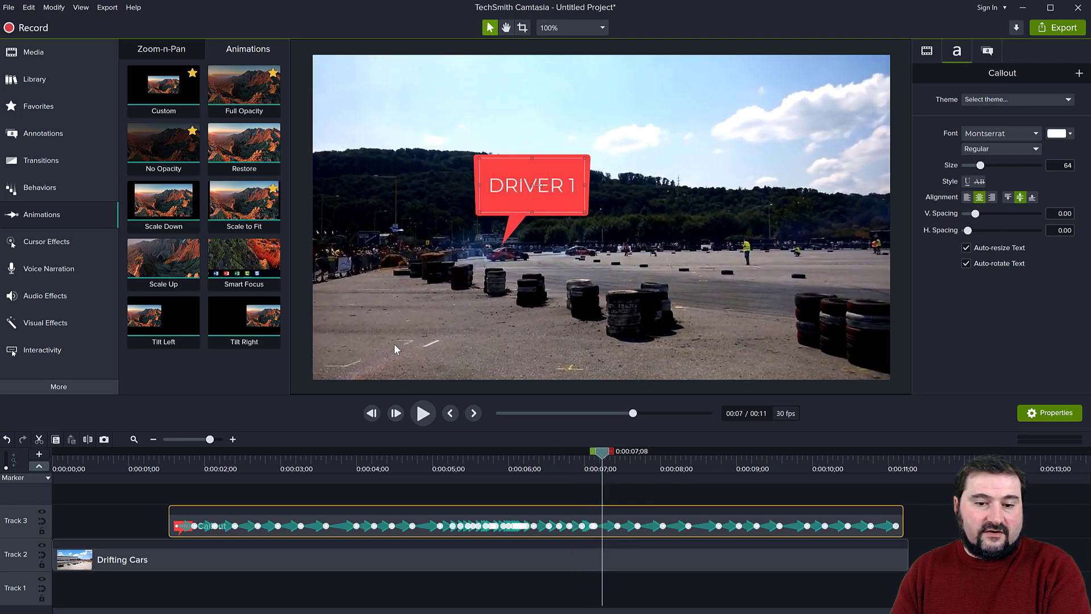
{"action": "key", "text": "ctrl+Right"}
{"action": "key", "text": "ctrl+Right"}
{"action": "key", "text": "ctrl+Right"}
{"action": "key", "text": "ctrl+Right"}
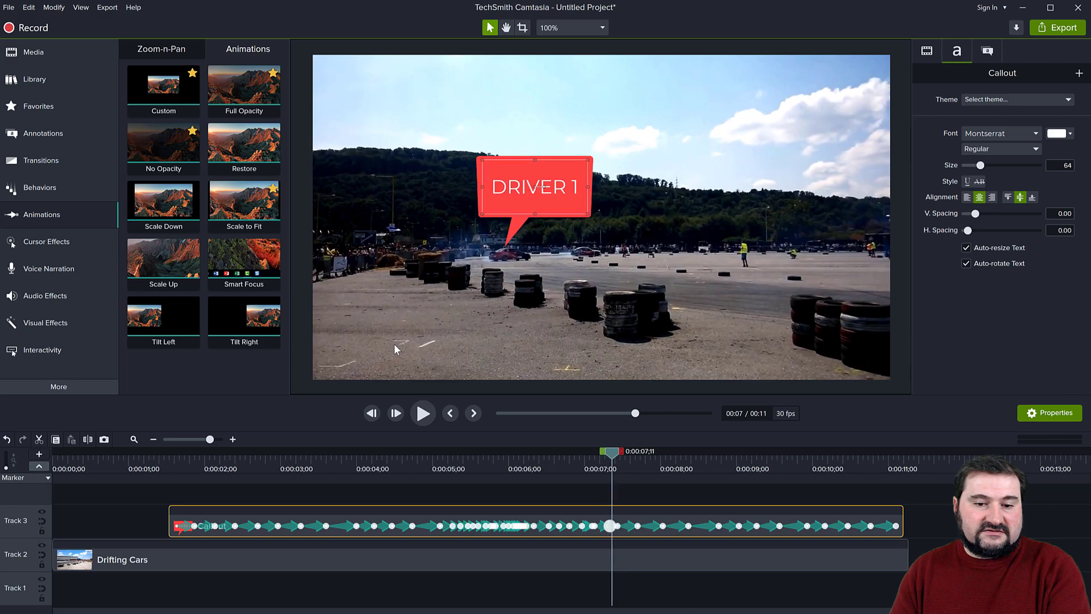
{"action": "key", "text": "ctrl+Right"}
{"action": "key", "text": "ctrl+Right"}
{"action": "key", "text": "ctrl+Right"}
{"action": "key", "text": "ctrl+Right"}
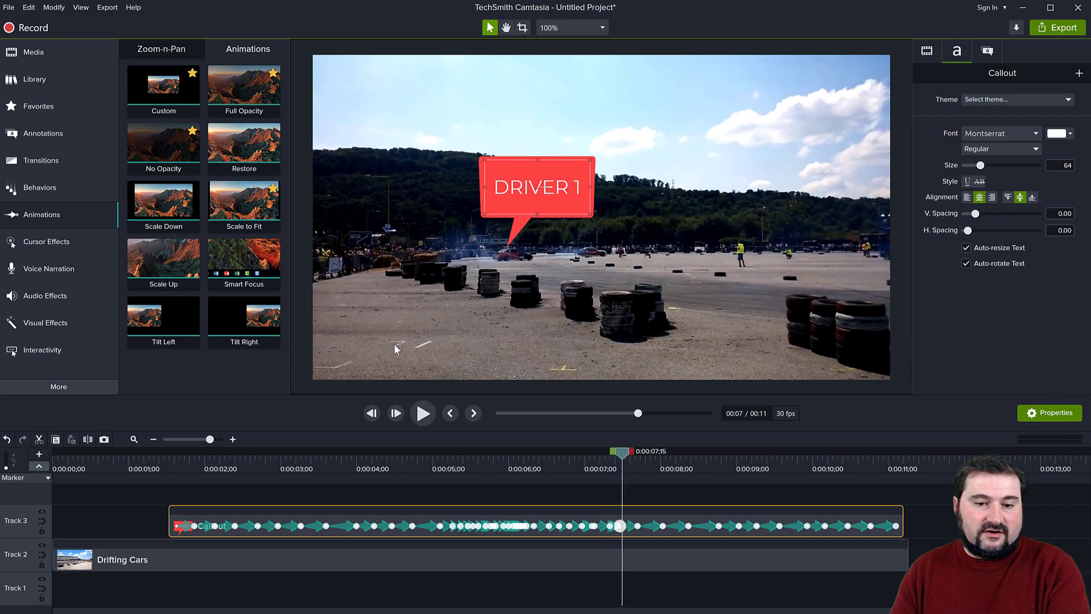
{"action": "key", "text": "ctrl+Right"}
{"action": "key", "text": "ctrl+Right"}
{"action": "key", "text": "ctrl+Right"}
{"action": "key", "text": "ctrl+Right"}
{"action": "key", "text": "ctrl+Right"}
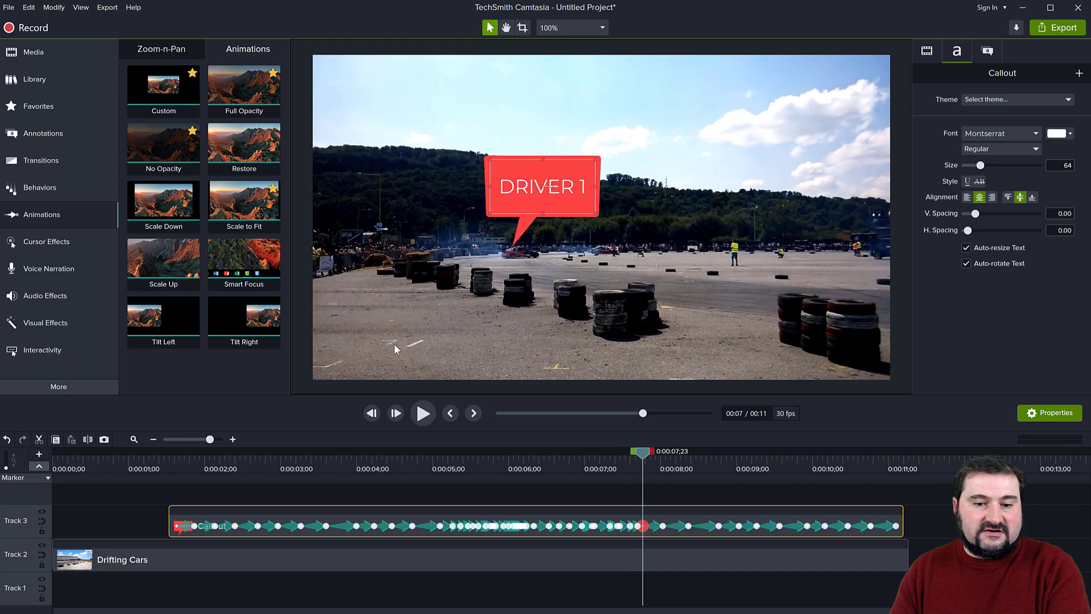
{"action": "key", "text": "ctrl+Right"}
{"action": "key", "text": "ctrl+Right"}
{"action": "key", "text": "ctrl+Right"}
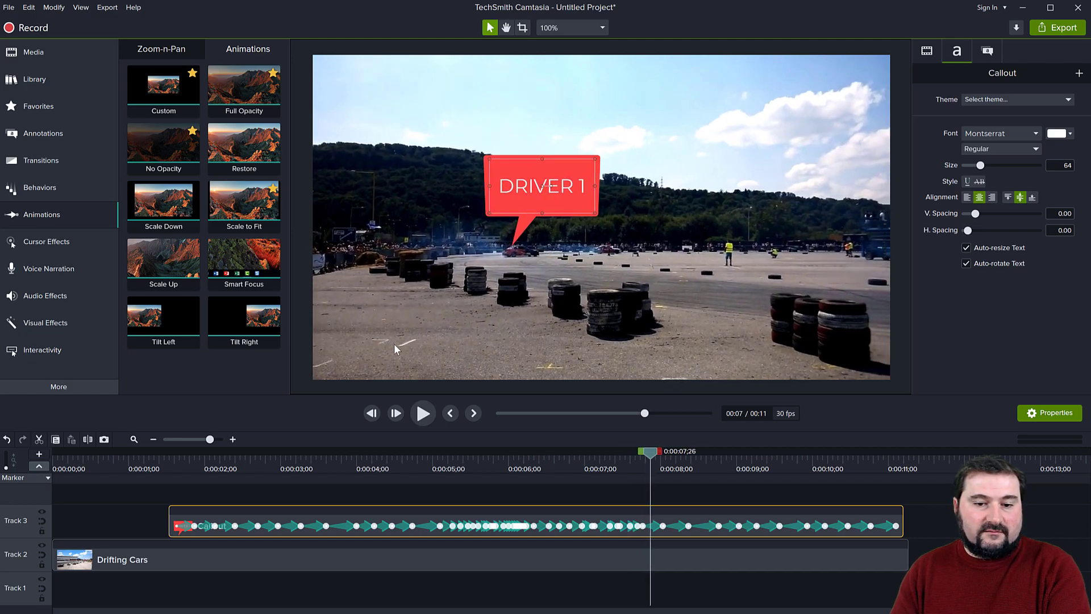
{"action": "key", "text": "ctrl+Right"}
{"action": "key", "text": "ctrl+Right"}
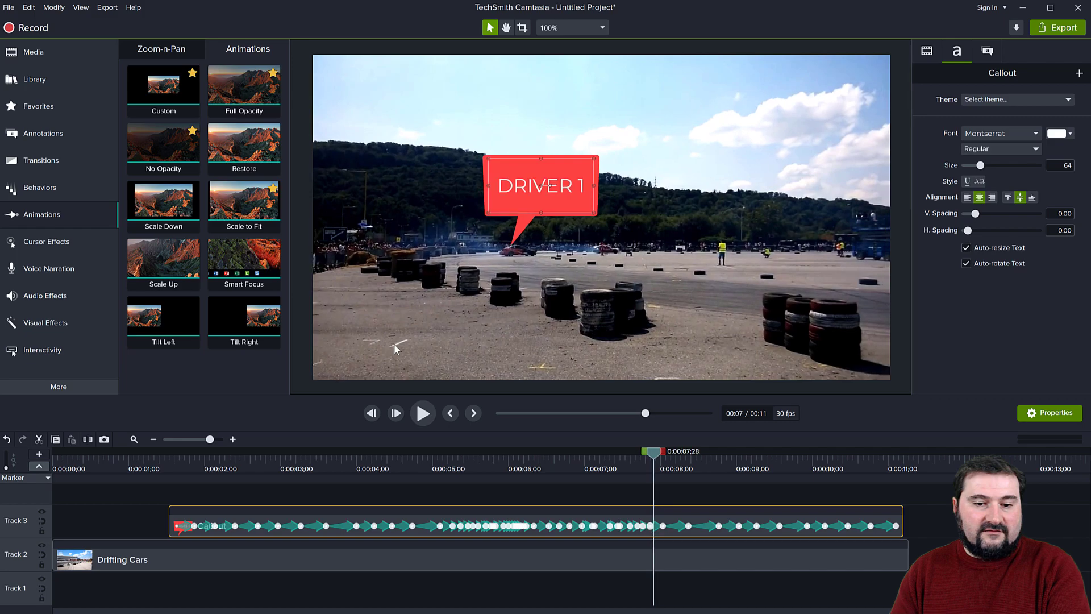
{"action": "key", "text": "ctrl+Right"}
{"action": "key", "text": "ctrl+Right"}
{"action": "key", "text": "ctrl+Right"}
{"action": "key", "text": "ctrl+Right"}
{"action": "key", "text": "ctrl+Right"}
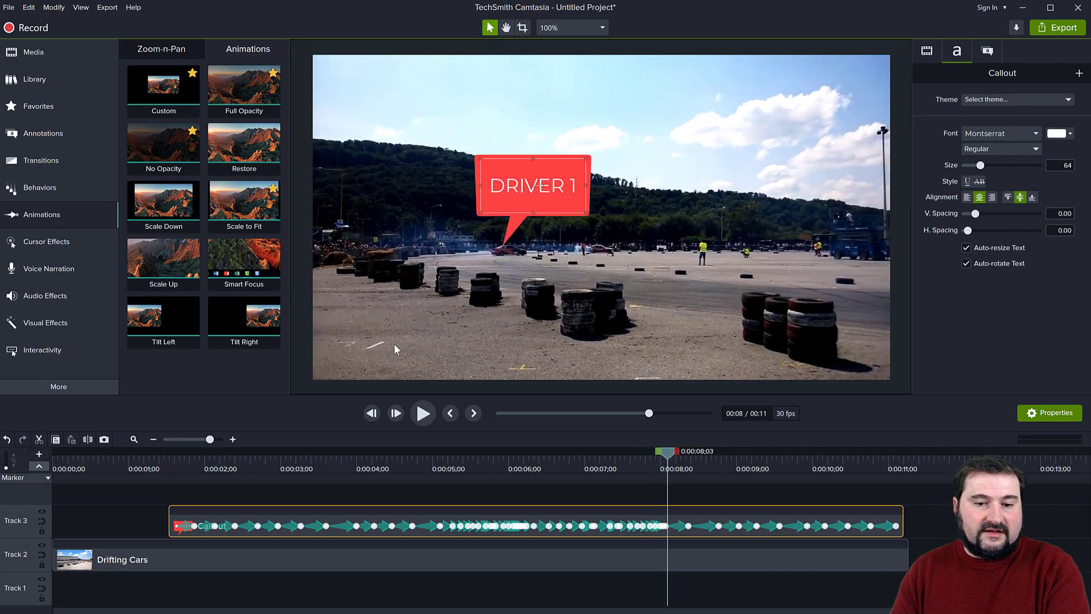
{"action": "key", "text": "ctrl+Right"}
{"action": "key", "text": "ctrl+Right"}
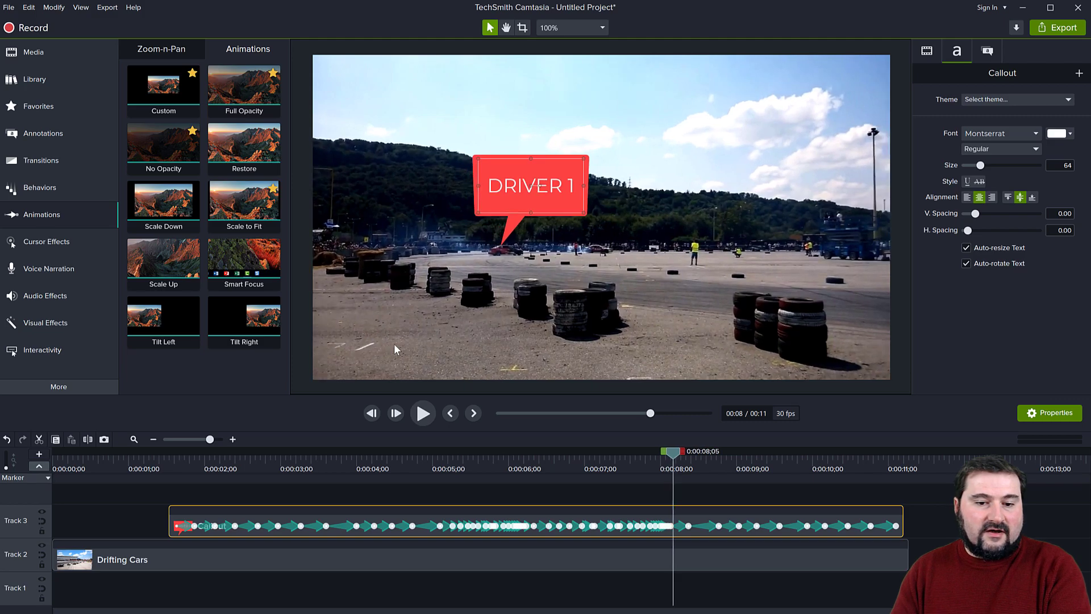
{"action": "key", "text": "ctrl+Right"}
{"action": "key", "text": "ctrl+Right"}
{"action": "key", "text": "ctrl+Right"}
{"action": "key", "text": "ctrl+Right"}
{"action": "key", "text": "ctrl+Right"}
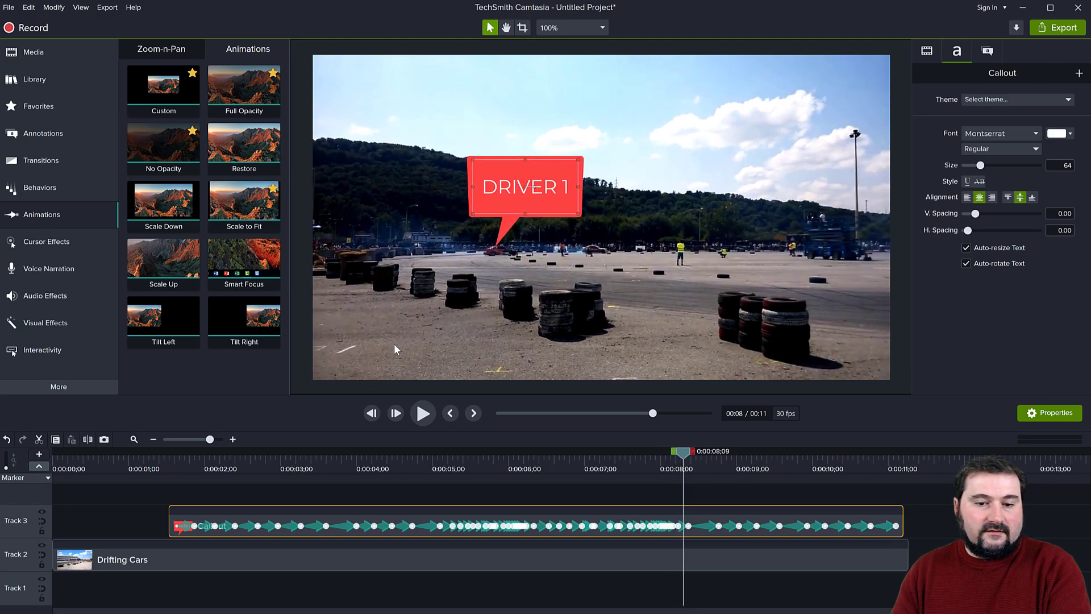
{"action": "key", "text": "ctrl+Right"}
{"action": "key", "text": "ctrl+Right"}
{"action": "key", "text": "ctrl+Right"}
{"action": "key", "text": "ctrl+Right"}
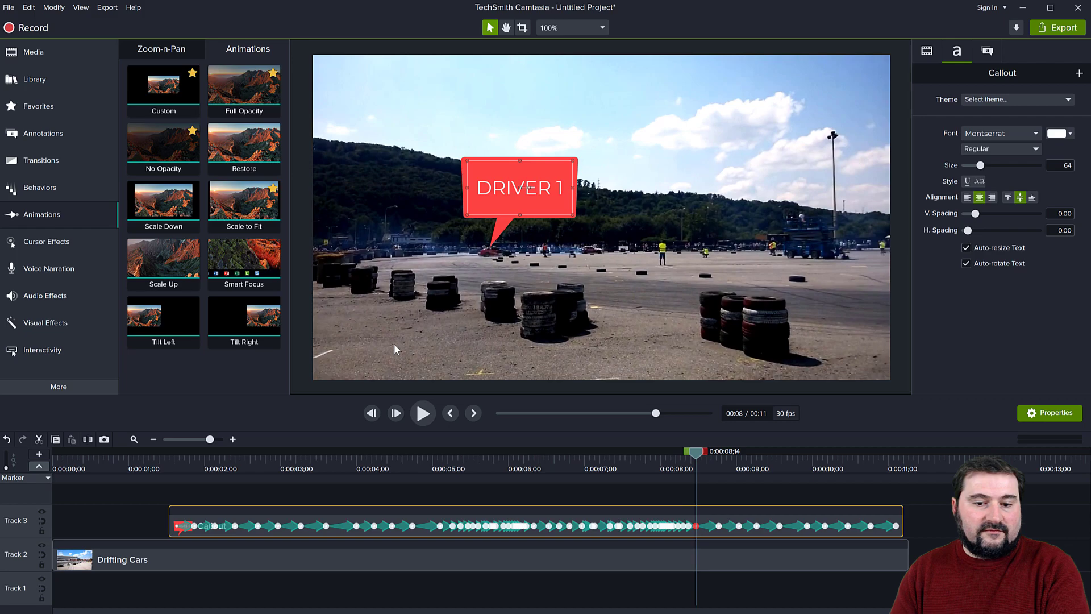
{"action": "key", "text": "ctrl+Right"}
{"action": "key", "text": "ctrl+Right"}
{"action": "key", "text": "ctrl+Right"}
{"action": "key", "text": "ctrl+Right"}
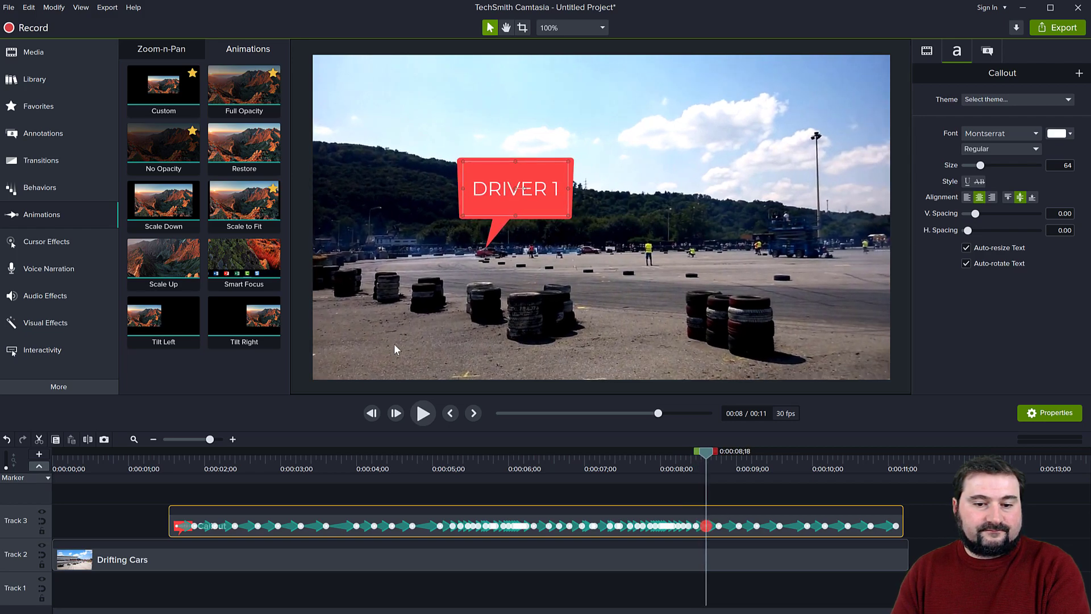
{"action": "key", "text": "ctrl+Right"}
{"action": "key", "text": "ctrl+Right"}
{"action": "key", "text": "ctrl+Right"}
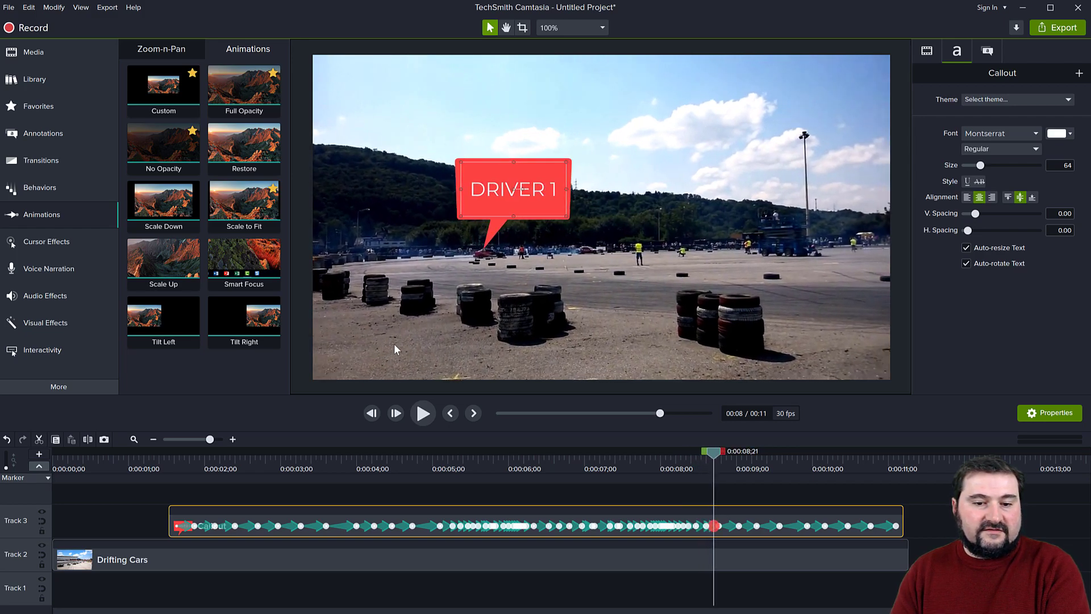
{"action": "key", "text": "ctrl+Right"}
{"action": "key", "text": "ctrl+Right"}
{"action": "key", "text": "ctrl+Right"}
{"action": "key", "text": "ctrl+Right"}
{"action": "key", "text": "ctrl+Right"}
{"action": "key", "text": "ctrl+Right"}
{"action": "key", "text": "ctrl+Right"}
{"action": "key", "text": "ctrl+Right"}
{"action": "key", "text": "ctrl+Right"}
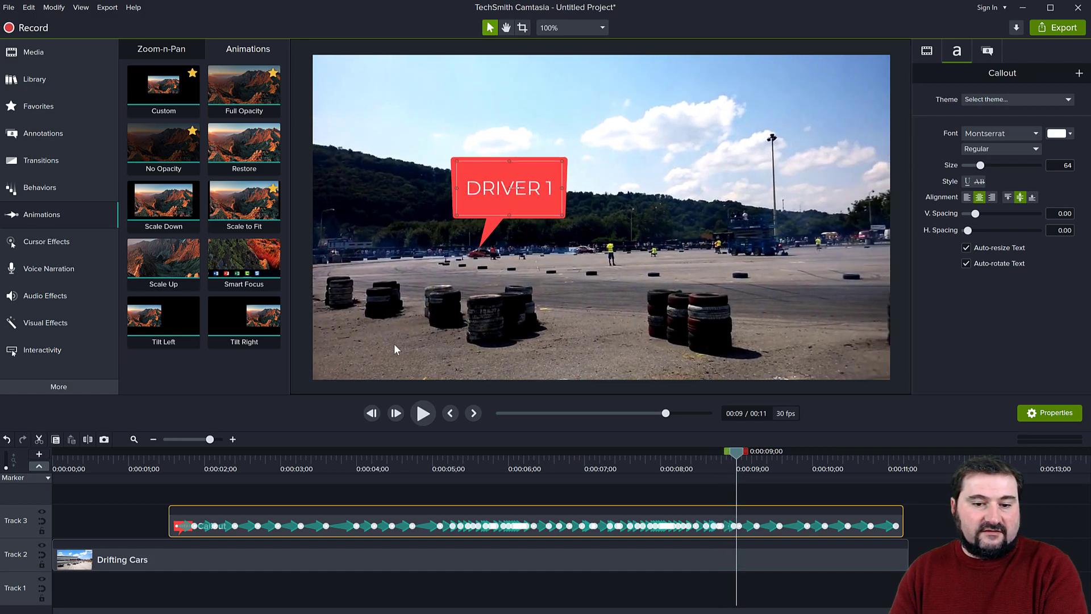
{"action": "key", "text": "ctrl+Right"}
{"action": "key", "text": "ctrl+Right"}
{"action": "key", "text": "ctrl+Right"}
{"action": "key", "text": "ctrl+Right"}
{"action": "key", "text": "ctrl+Right"}
{"action": "key", "text": "ctrl+Right"}
{"action": "key", "text": "ctrl+Right"}
{"action": "key", "text": "ctrl+Right"}
{"action": "key", "text": "ctrl+Right"}
{"action": "key", "text": "ctrl+Right"}
{"action": "key", "text": "ctrl+Right"}
{"action": "key", "text": "ctrl+Right"}
{"action": "key", "text": "ctrl+Right"}
{"action": "key", "text": "ctrl+Right"}
{"action": "key", "text": "ctrl+Right"}
{"action": "key", "text": "ctrl+Right"}
{"action": "key", "text": "ctrl+Right"}
{"action": "key", "text": "ctrl+Right"}
{"action": "key", "text": "ctrl+Right"}
{"action": "key", "text": "ctrl+Right"}
{"action": "key", "text": "ctrl+Right"}
{"action": "key", "text": "ctrl+Right"}
{"action": "key", "text": "ctrl+Right"}
{"action": "key", "text": "ctrl+Right"}
{"action": "key", "text": "ctrl+Right"}
{"action": "key", "text": "ctrl+Right"}
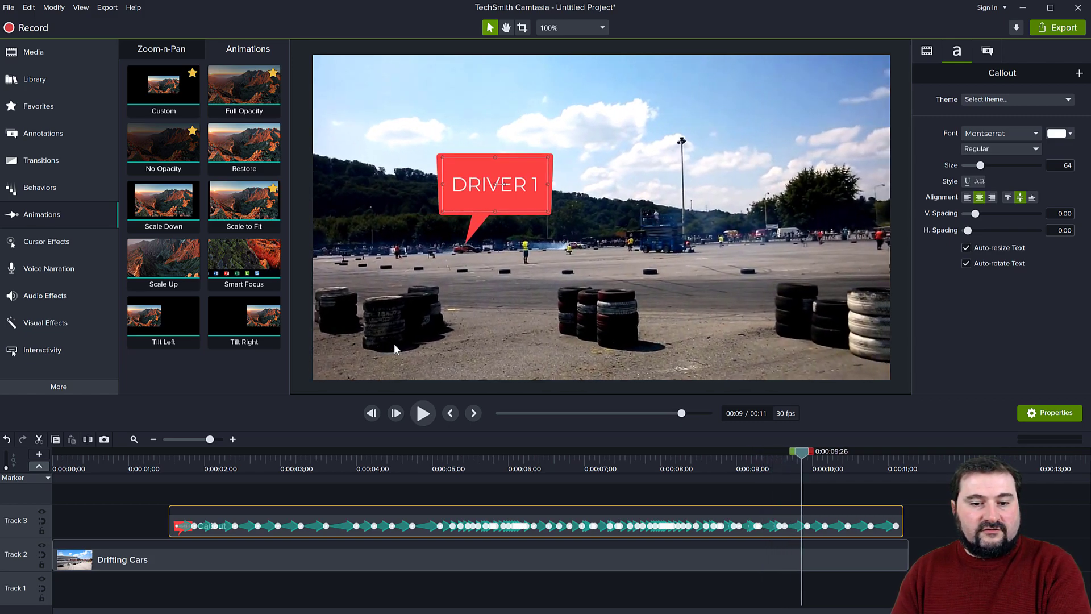
{"action": "key", "text": "ctrl+Right"}
{"action": "key", "text": "ctrl+Right"}
{"action": "key", "text": "ctrl+Right"}
{"action": "key", "text": "ctrl+Right"}
{"action": "key", "text": "ctrl+Right"}
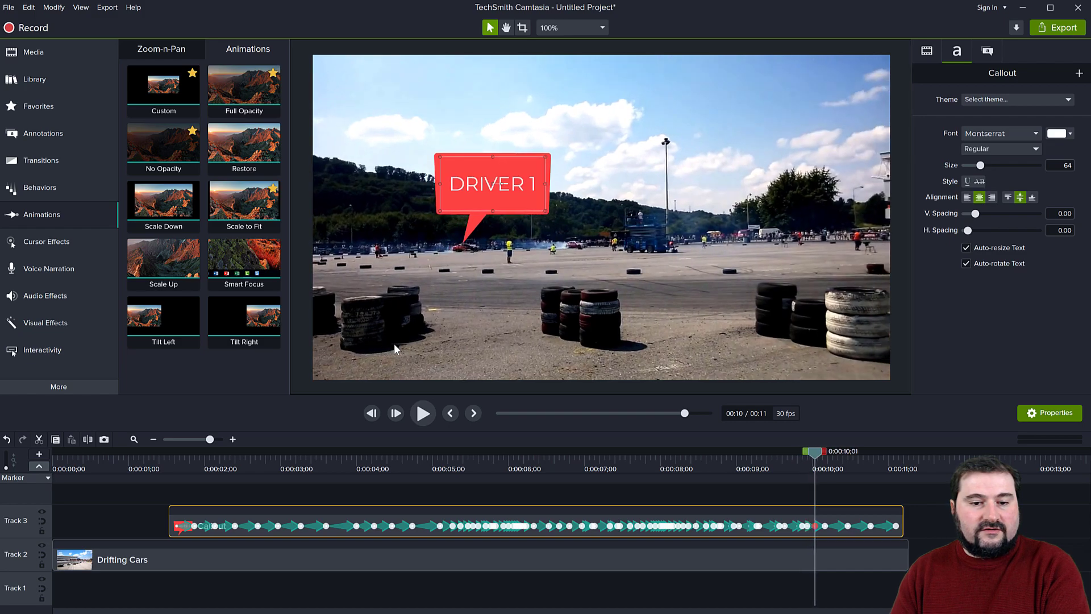
{"action": "key", "text": "ctrl+Right"}
{"action": "key", "text": "ctrl+Right"}
{"action": "key", "text": "ctrl+Right"}
{"action": "key", "text": "ctrl+Right"}
{"action": "key", "text": "ctrl+Right"}
{"action": "key", "text": "ctrl+Right"}
{"action": "key", "text": "ctrl+Right"}
{"action": "key", "text": "ctrl+Right"}
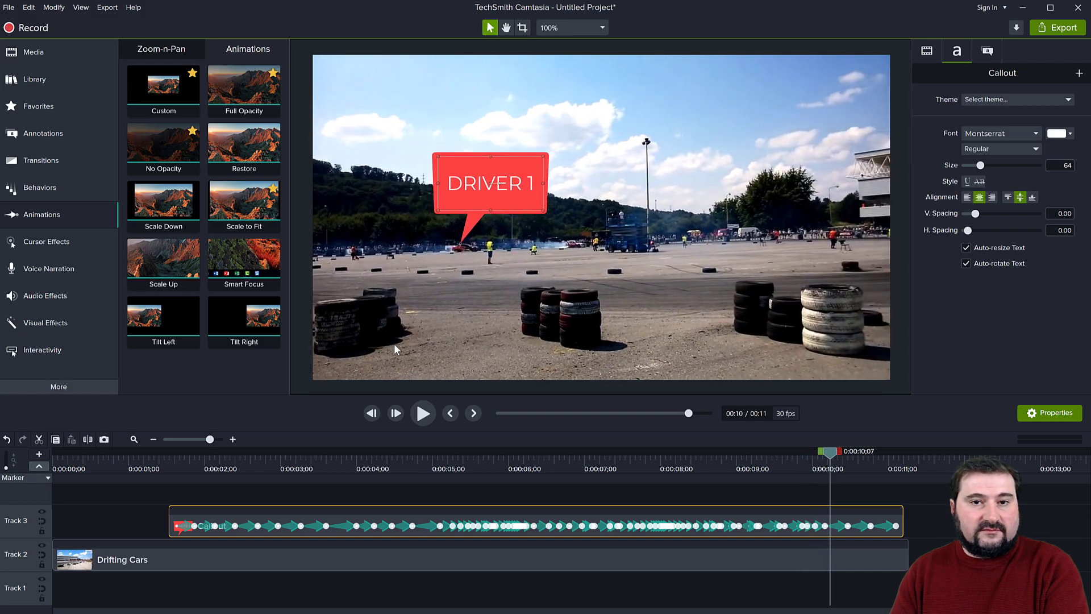
{"action": "key", "text": "ctrl+Right"}
{"action": "key", "text": "ctrl+Right"}
{"action": "key", "text": "ctrl+Right"}
{"action": "key", "text": "ctrl+Right"}
{"action": "key", "text": "ctrl+Right"}
{"action": "key", "text": "ctrl+Right"}
{"action": "key", "text": "ctrl+Right"}
{"action": "key", "text": "ctrl+Right"}
{"action": "key", "text": "ctrl+Right"}
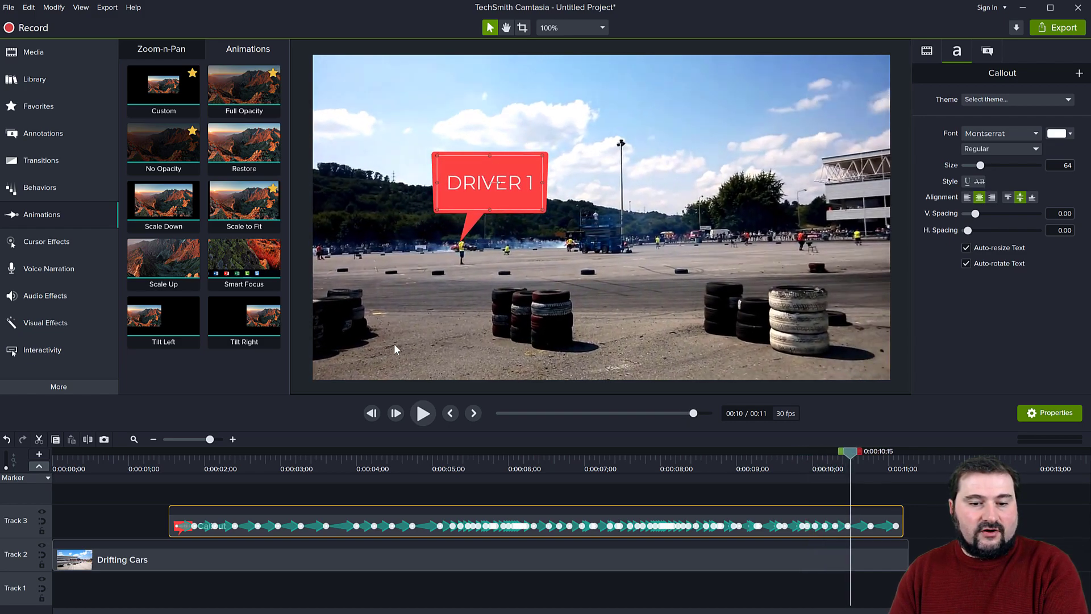
{"action": "key", "text": "ctrl+Right"}
{"action": "key", "text": "ctrl+Right"}
{"action": "key", "text": "ctrl+Right"}
{"action": "key", "text": "ctrl+Right"}
{"action": "key", "text": "ctrl+Right"}
{"action": "key", "text": "ctrl+Right"}
{"action": "key", "text": "ctrl+Right"}
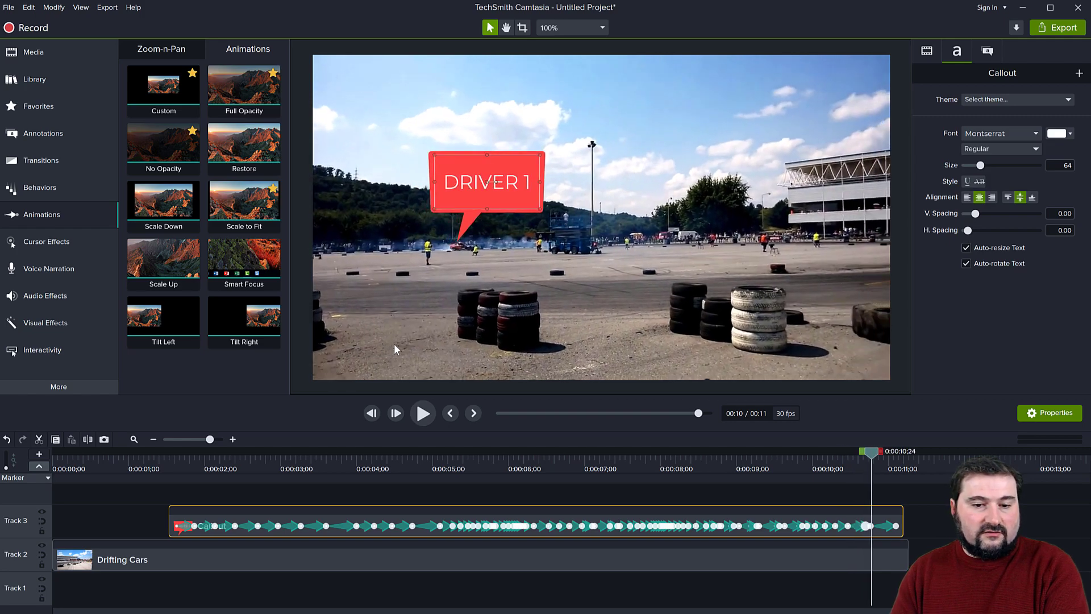
{"action": "key", "text": "ctrl+Right"}
{"action": "key", "text": "ctrl+Right"}
{"action": "key", "text": "ctrl+Right"}
{"action": "key", "text": "ctrl+Right"}
{"action": "key", "text": "ctrl+Right"}
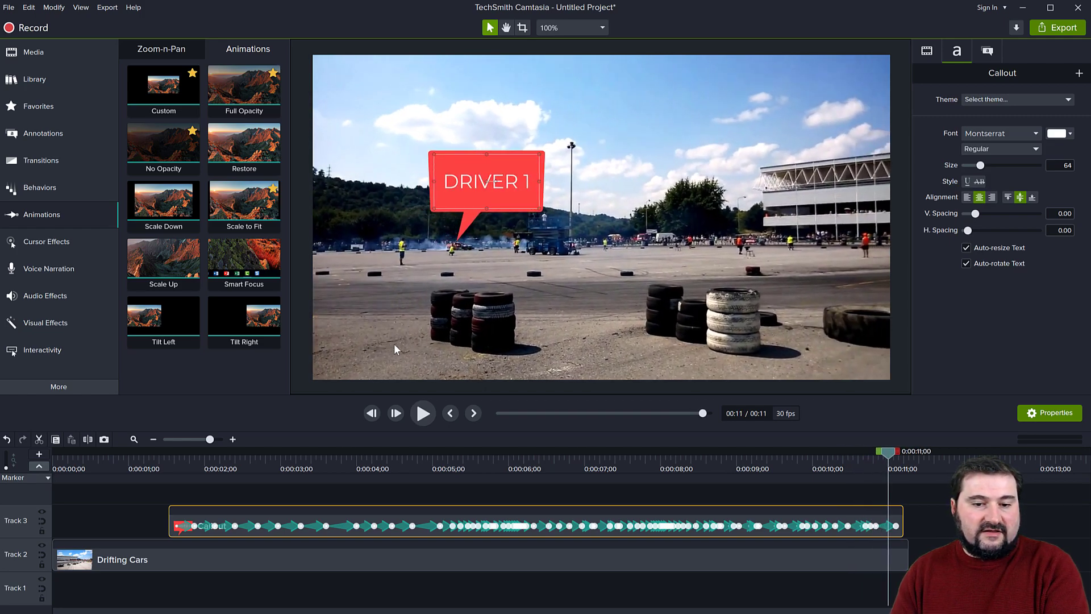
{"action": "key", "text": "ctrl+Right"}
{"action": "key", "text": "ctrl+Right"}
{"action": "key", "text": "ctrl+Right"}
{"action": "key", "text": "ctrl+Right"}
{"action": "key", "text": "ctrl+Right"}
{"action": "key", "text": "ctrl+Right"}
{"action": "key", "text": "ctrl+Right"}
{"action": "key", "text": "ctrl+Right"}
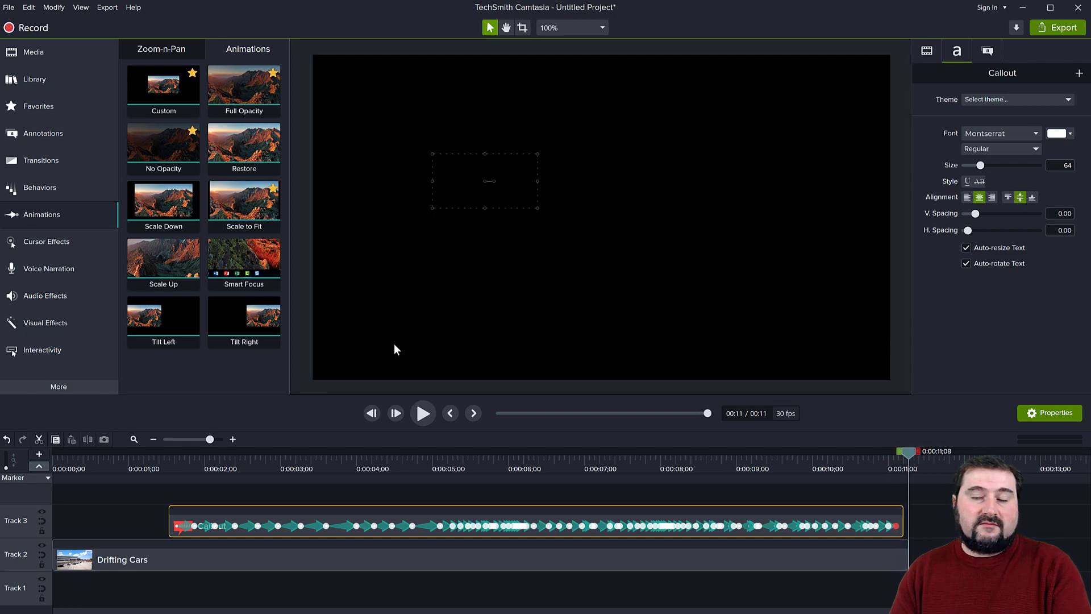
Step: Preview the callout animation from near the start, then rewind to 0:00:01;19
{"action": "left_click_drag", "start_coordinate": [191, 480], "coordinate": [169, 476]}
{"action": "left_click", "coordinate": [423, 415]}
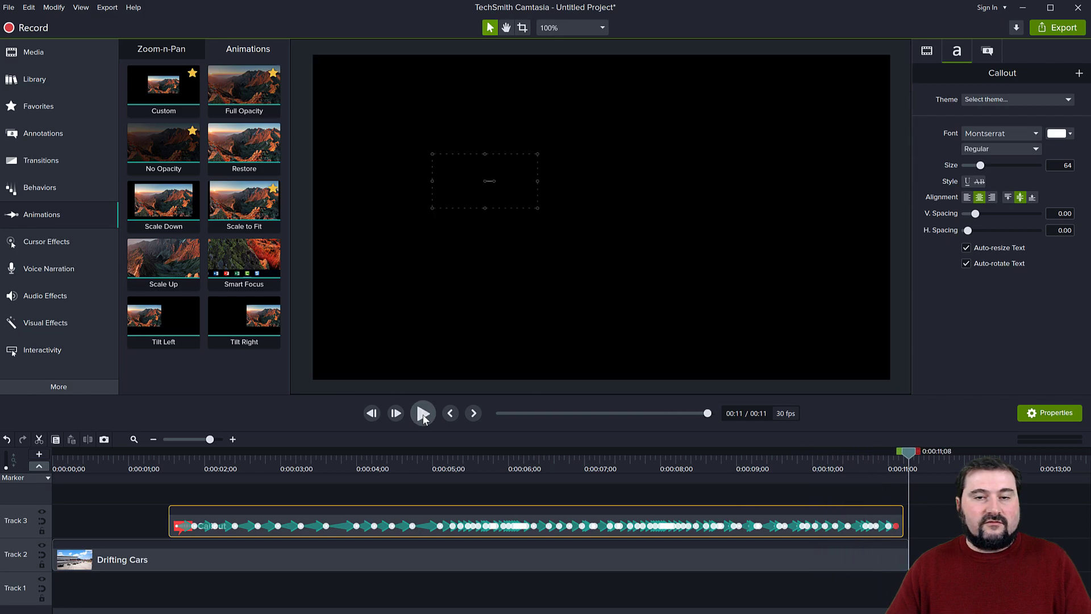
{"action": "left_click_drag", "start_coordinate": [253, 461], "coordinate": [170, 466]}
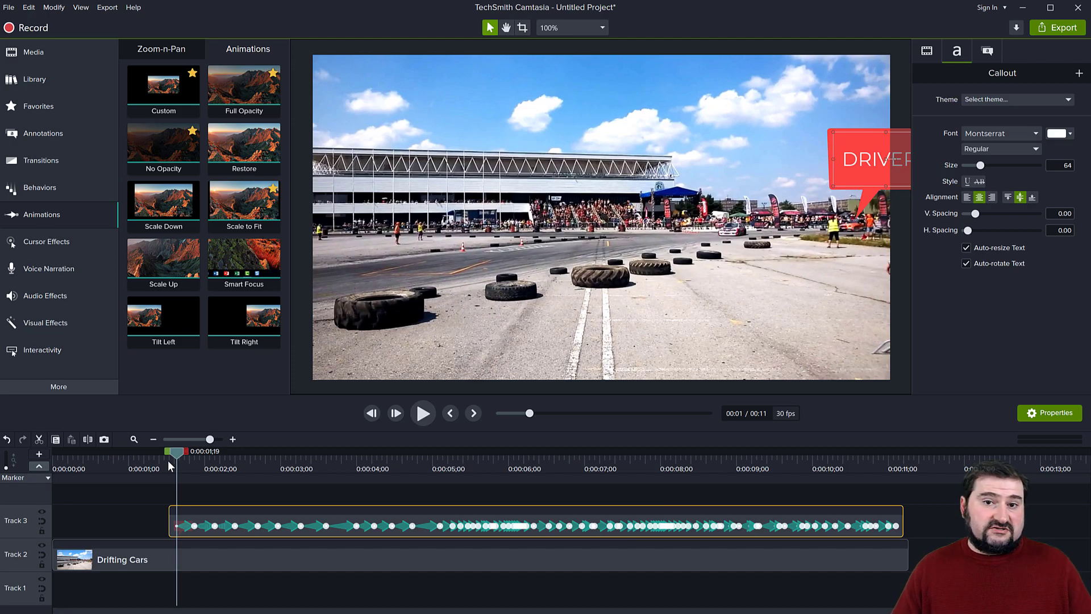
Step: Step frame by frame from 0:00:01;19 to 0:00:06;04, checking the callout points at the car
{"action": "key", "text": "ctrl+Right"}
{"action": "key", "text": "ctrl+Right"}
{"action": "key", "text": "ctrl+Right"}
{"action": "key", "text": "ctrl+Right"}
{"action": "key", "text": "ctrl+Right"}
{"action": "key", "text": "ctrl+Right"}
{"action": "key", "text": "ctrl+Right"}
{"action": "key", "text": "ctrl+Right"}
{"action": "key", "text": "ctrl+Right"}
{"action": "key", "text": "ctrl+Right"}
{"action": "key", "text": "ctrl+Right"}
{"action": "key", "text": "ctrl+Right"}
{"action": "key", "text": "ctrl+Right"}
{"action": "key", "text": "ctrl+Right"}
{"action": "key", "text": "ctrl+Right"}
{"action": "key", "text": "ctrl+Right"}
{"action": "key", "text": "ctrl+Right"}
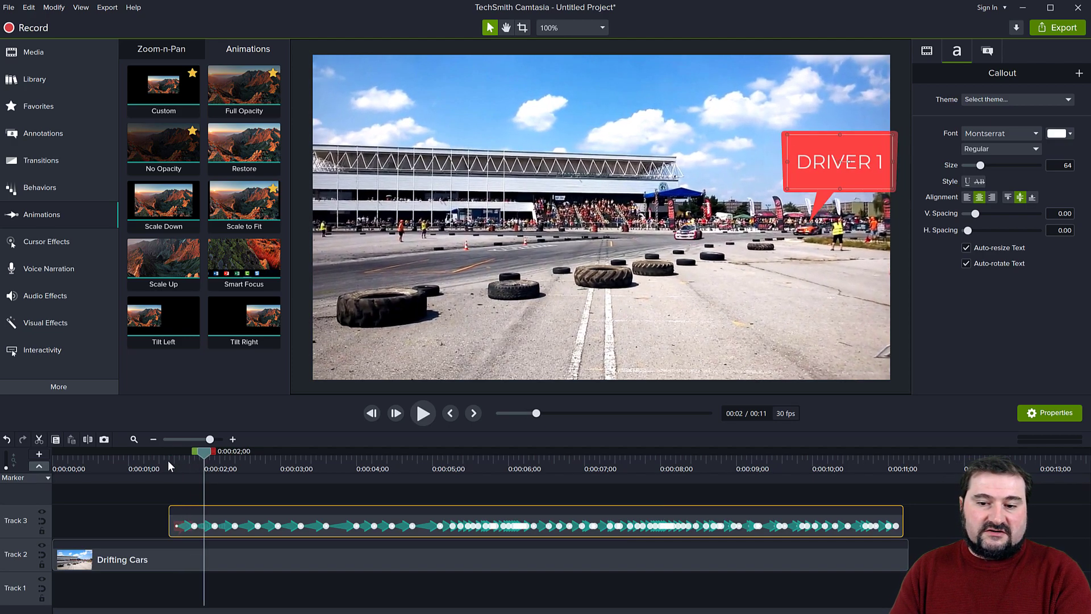
{"action": "key", "text": "ctrl+Right"}
{"action": "key", "text": "ctrl+Right"}
{"action": "key", "text": "ctrl+Right"}
{"action": "key", "text": "ctrl+Right"}
{"action": "key", "text": "ctrl+Right"}
{"action": "key", "text": "ctrl+Right"}
{"action": "key", "text": "ctrl+Right"}
{"action": "key", "text": "ctrl+Right"}
{"action": "key", "text": "ctrl+Right"}
{"action": "key", "text": "ctrl+Right"}
{"action": "key", "text": "ctrl+Right"}
{"action": "key", "text": "ctrl+Right"}
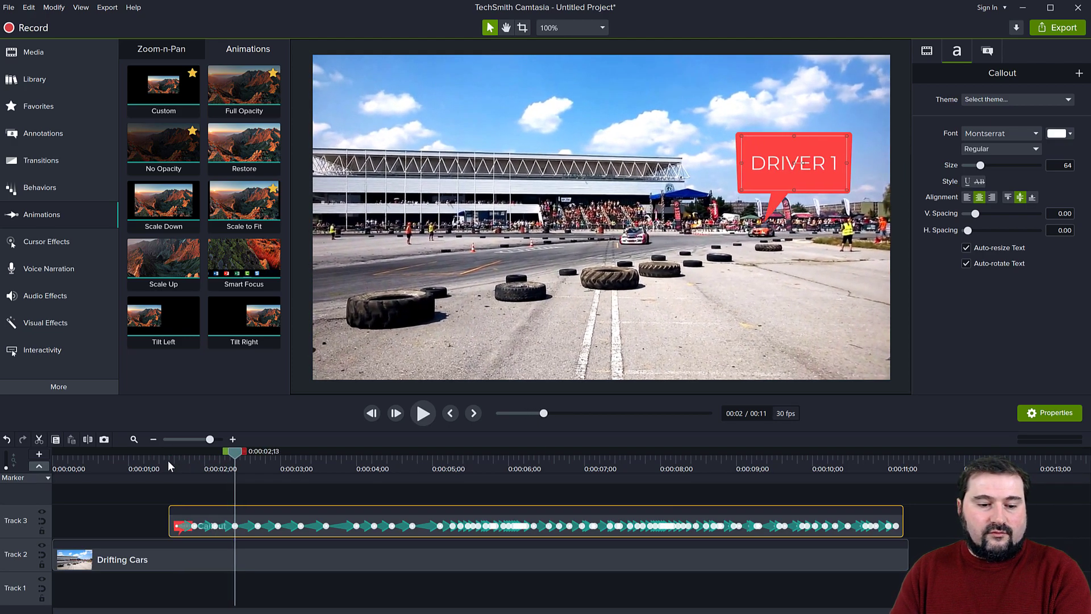
{"action": "key", "text": "ctrl+Right"}
{"action": "key", "text": "ctrl+Right"}
{"action": "key", "text": "ctrl+Right"}
{"action": "key", "text": "ctrl+Right"}
{"action": "key", "text": "ctrl+Right"}
{"action": "key", "text": "ctrl+Right"}
{"action": "key", "text": "ctrl+Right"}
{"action": "key", "text": "ctrl+Right"}
{"action": "key", "text": "ctrl+Right"}
{"action": "key", "text": "ctrl+Right"}
{"action": "key", "text": "ctrl+Right"}
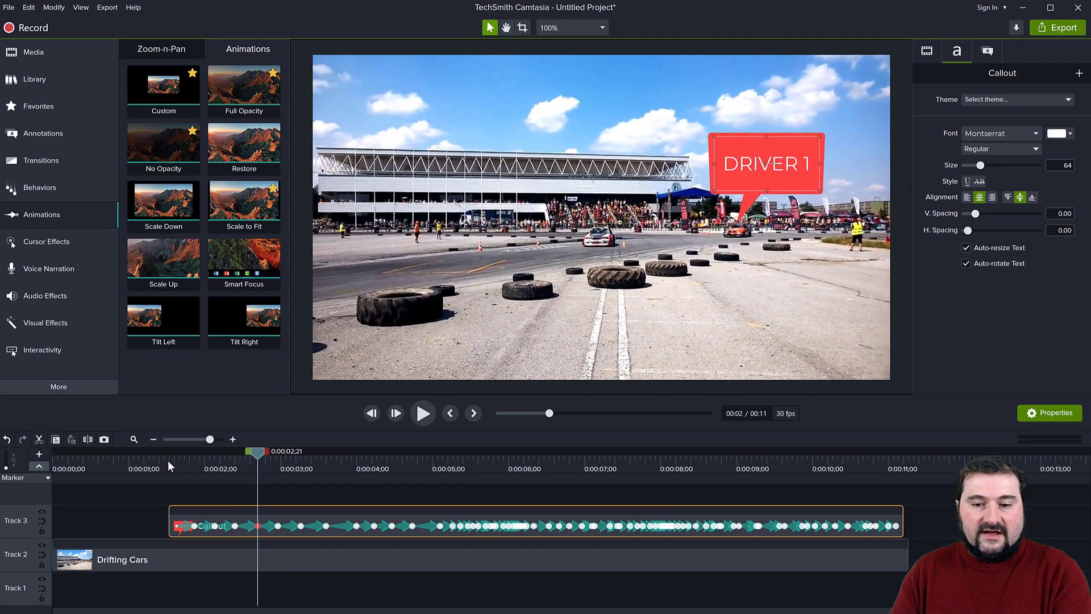
{"action": "key", "text": "ctrl+Right"}
{"action": "key", "text": "ctrl+Right"}
{"action": "key", "text": "ctrl+Right"}
{"action": "key", "text": "ctrl+Right"}
{"action": "key", "text": "ctrl+Right"}
{"action": "key", "text": "ctrl+Right"}
{"action": "key", "text": "ctrl+Right"}
{"action": "key", "text": "ctrl+Right"}
{"action": "key", "text": "ctrl+Right"}
{"action": "key", "text": "ctrl+Right"}
{"action": "key", "text": "ctrl+Right"}
{"action": "key", "text": "ctrl+Right"}
{"action": "key", "text": "ctrl+Right"}
{"action": "key", "text": "ctrl+Right"}
{"action": "key", "text": "ctrl+Right"}
{"action": "key", "text": "ctrl+Right"}
{"action": "key", "text": "ctrl+Right"}
{"action": "key", "text": "ctrl+Right"}
{"action": "key", "text": "ctrl+Right"}
{"action": "key", "text": "ctrl+Right"}
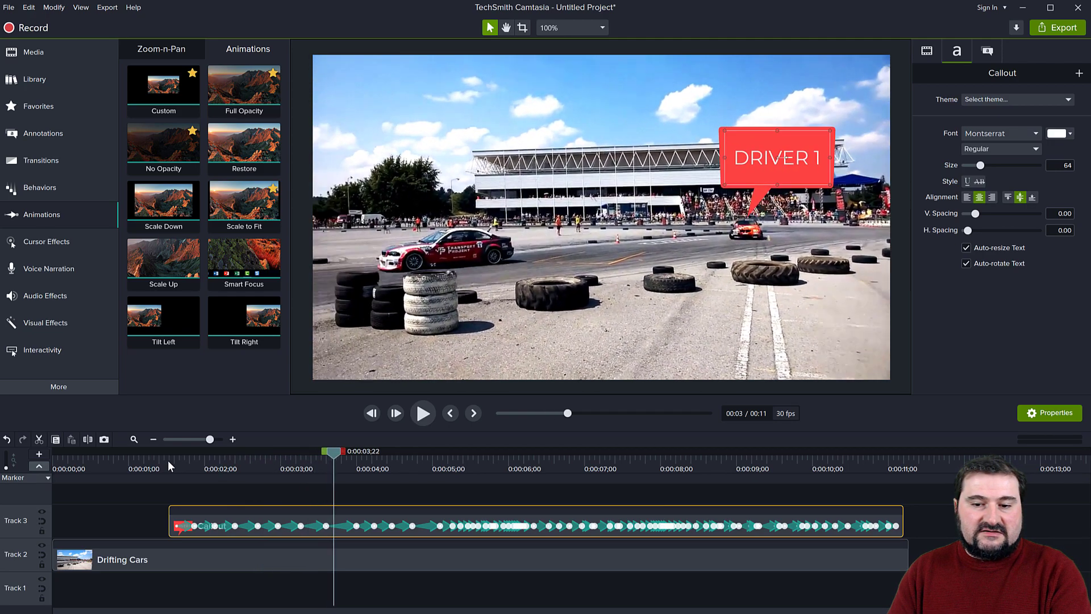
{"action": "key", "text": "ctrl+Right"}
{"action": "key", "text": "ctrl+Right"}
{"action": "key", "text": "ctrl+Right"}
{"action": "key", "text": "ctrl+Right"}
{"action": "key", "text": "ctrl+Right"}
{"action": "key", "text": "ctrl+Right"}
{"action": "key", "text": "ctrl+Right"}
{"action": "key", "text": "ctrl+Right"}
{"action": "key", "text": "ctrl+Right"}
{"action": "key", "text": "ctrl+Right"}
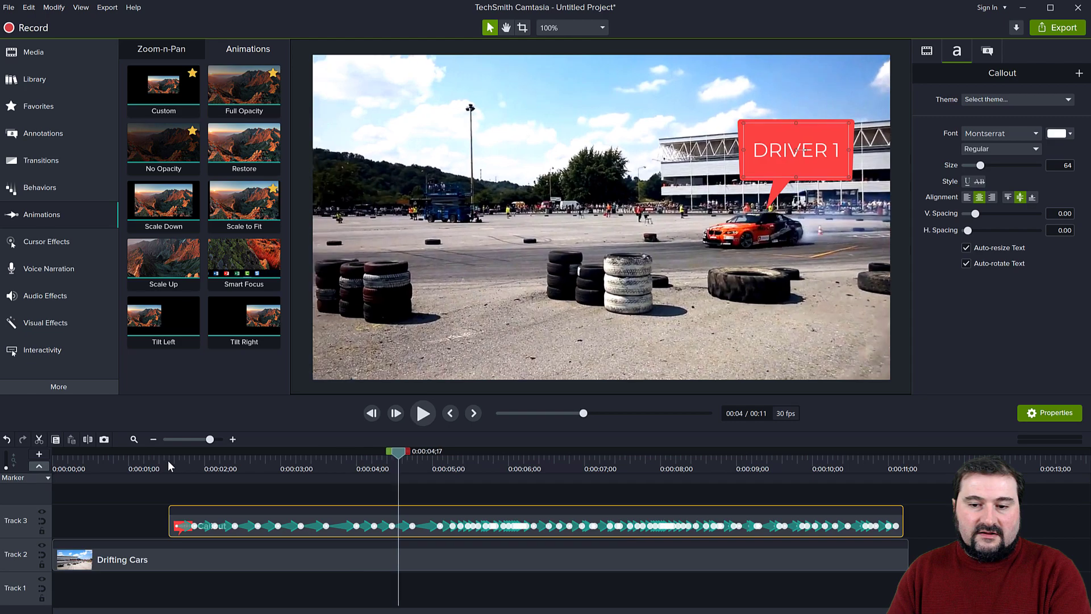
{"action": "key", "text": "ctrl+Right"}
{"action": "key", "text": "ctrl+Right"}
{"action": "key", "text": "ctrl+Right"}
{"action": "key", "text": "ctrl+Right"}
{"action": "key", "text": "ctrl+Right"}
{"action": "key", "text": "ctrl+Right"}
{"action": "key", "text": "ctrl+Right"}
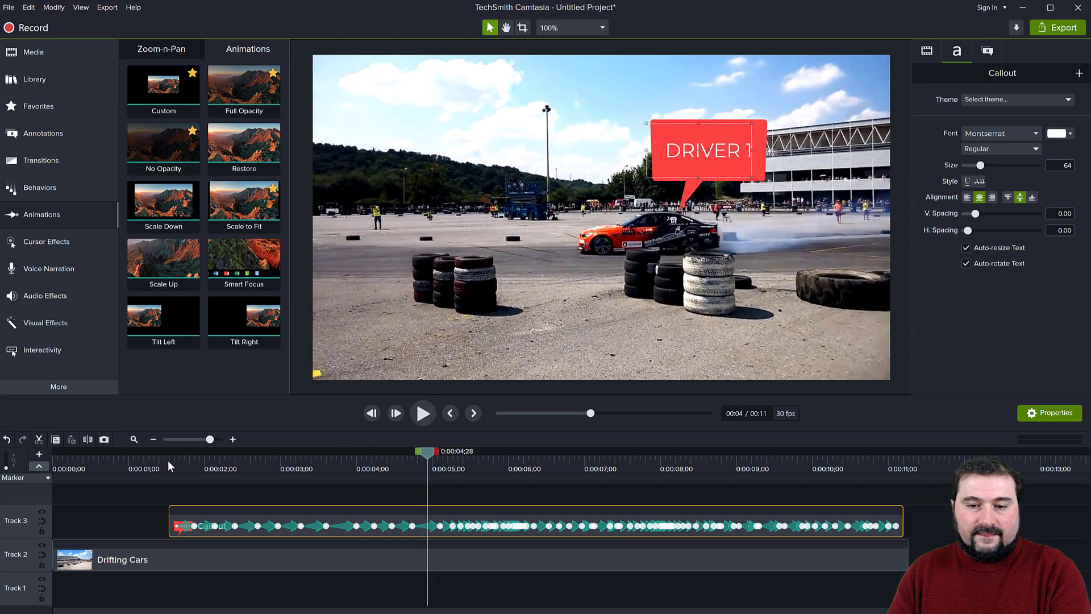
{"action": "key", "text": "ctrl+Right"}
{"action": "key", "text": "ctrl+Right"}
{"action": "key", "text": "ctrl+Right"}
{"action": "key", "text": "ctrl+Right"}
{"action": "key", "text": "ctrl+Right"}
{"action": "key", "text": "ctrl+Right"}
{"action": "key", "text": "ctrl+Right"}
{"action": "key", "text": "ctrl+Right"}
{"action": "key", "text": "ctrl+Right"}
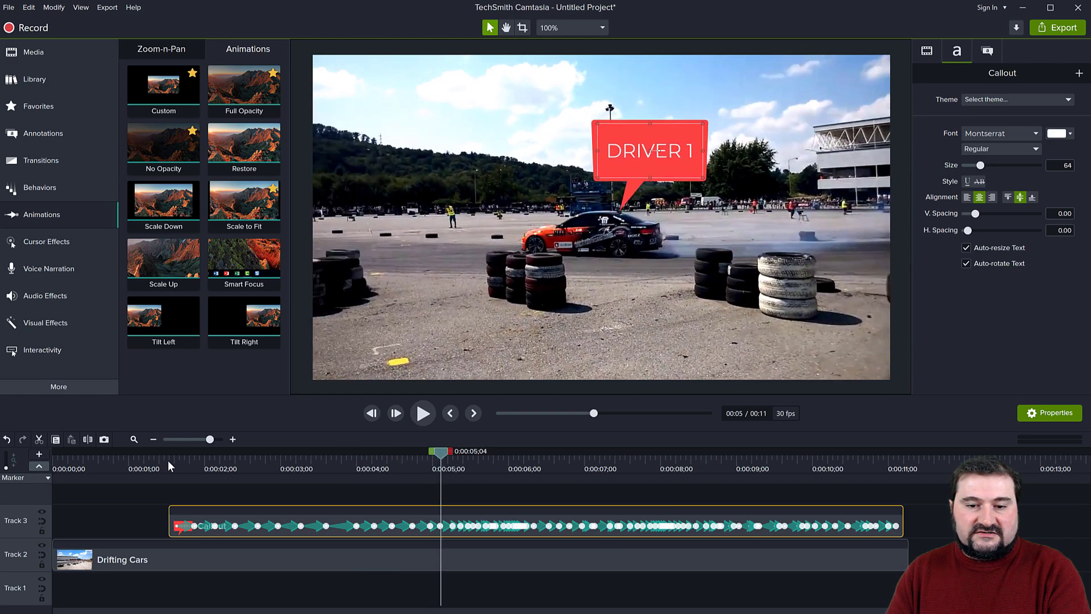
{"action": "key", "text": "ctrl+Right"}
{"action": "key", "text": "ctrl+Right"}
{"action": "key", "text": "ctrl+Right"}
{"action": "key", "text": "ctrl+Right"}
{"action": "key", "text": "ctrl+Right"}
{"action": "key", "text": "ctrl+Right"}
{"action": "key", "text": "ctrl+Right"}
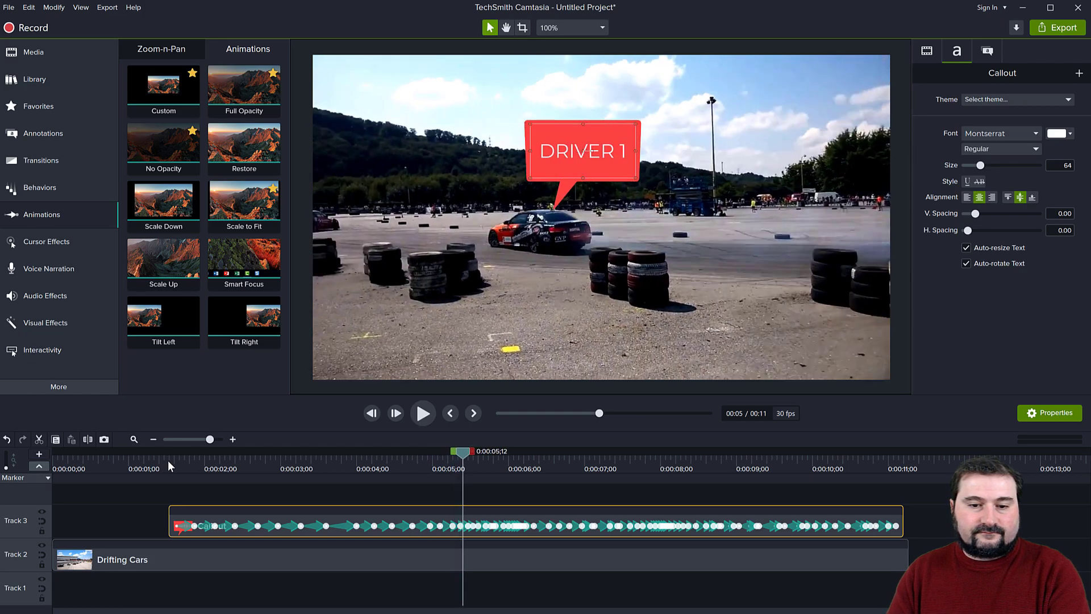
{"action": "key", "text": "ctrl+Right"}
{"action": "key", "text": "ctrl+Right"}
{"action": "key", "text": "ctrl+Right"}
{"action": "key", "text": "ctrl+Right"}
{"action": "key", "text": "ctrl+Right"}
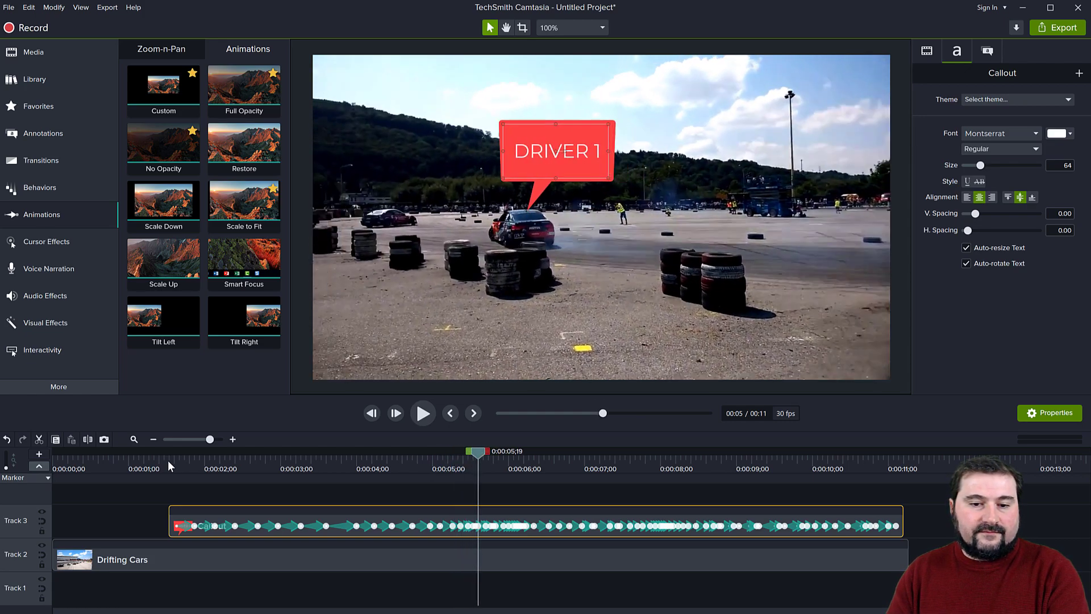
{"action": "key", "text": "ctrl+Right"}
{"action": "key", "text": "ctrl+Right"}
{"action": "key", "text": "ctrl+Right"}
{"action": "key", "text": "ctrl+Right"}
{"action": "key", "text": "ctrl+Right"}
{"action": "key", "text": "ctrl+Right"}
{"action": "key", "text": "ctrl+Right"}
{"action": "key", "text": "ctrl+Right"}
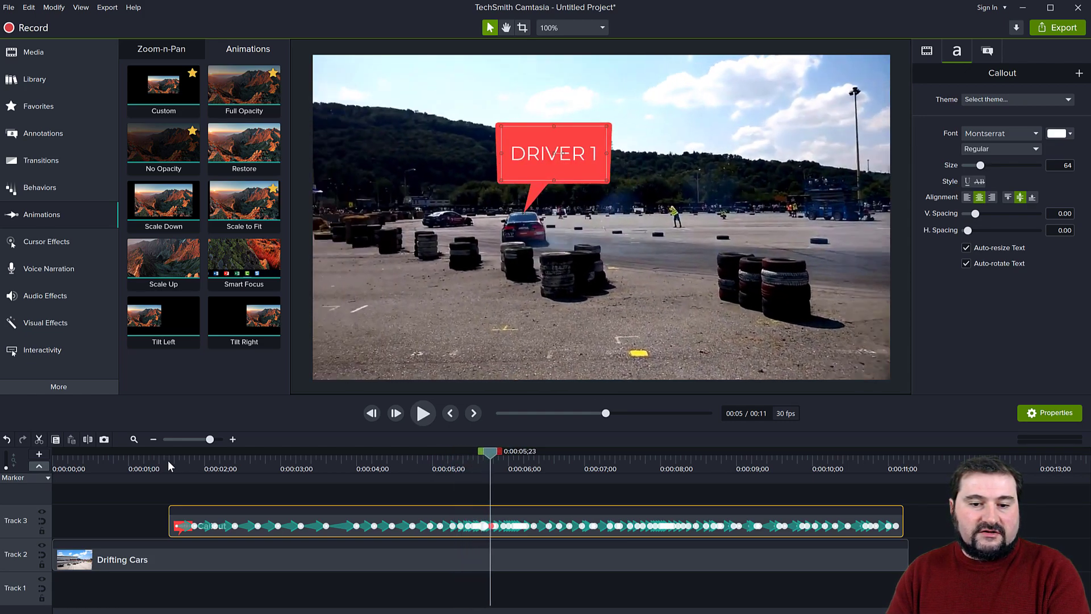
{"action": "key", "text": "ctrl+Right"}
{"action": "key", "text": "ctrl+Right"}
{"action": "key", "text": "ctrl+Right"}
{"action": "key", "text": "ctrl+Right"}
{"action": "key", "text": "ctrl+Right"}
{"action": "key", "text": "ctrl+Right"}
{"action": "key", "text": "ctrl+Right"}
{"action": "key", "text": "ctrl+Right"}
{"action": "key", "text": "ctrl+Right"}
{"action": "key", "text": "ctrl+Right"}
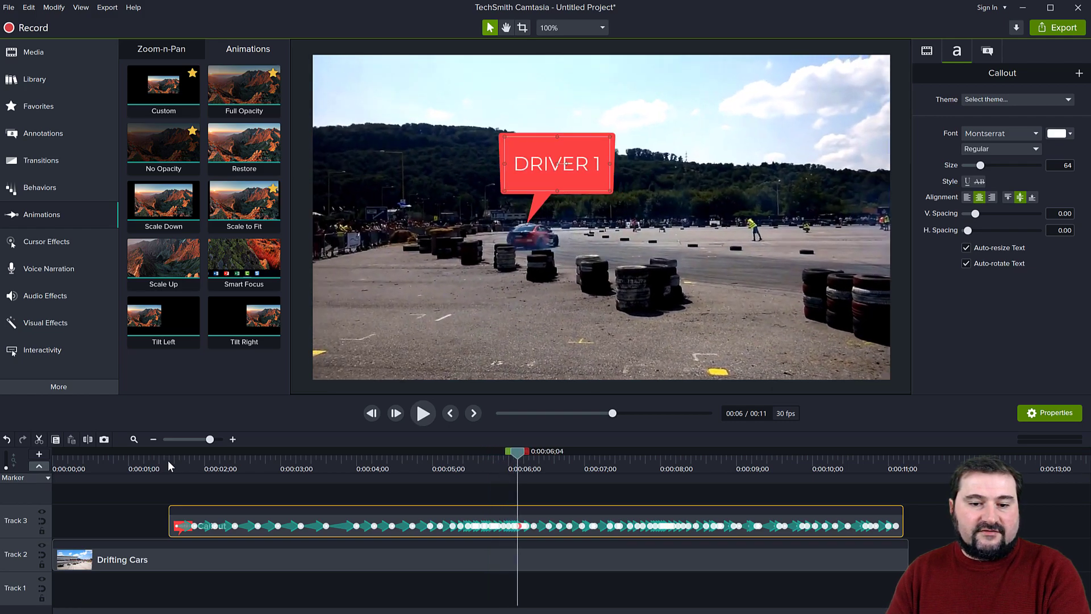